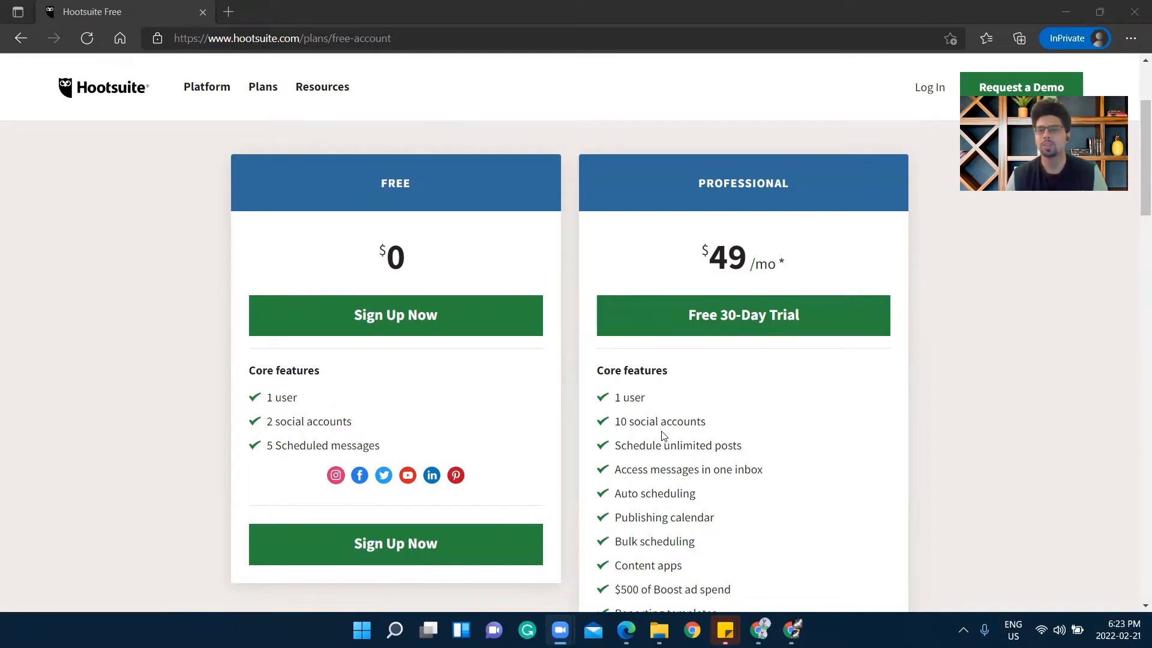
Review the pricing plans, highlighting the Professional plan's social accounts limit
{"action": "left_click_drag", "start_coordinate": [631, 424], "coordinate": [714, 430]}
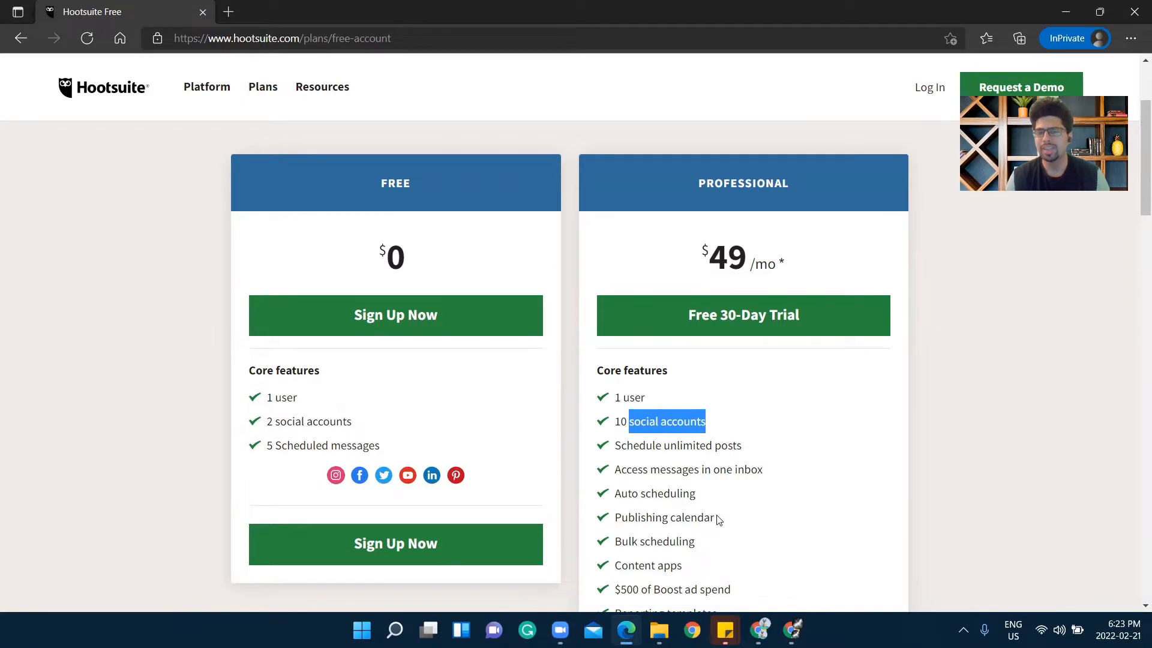
{"action": "scroll", "coordinate": [714, 520], "scroll_direction": "down", "scroll_amount": 1}
{"action": "scroll", "coordinate": [654, 522], "scroll_direction": "down", "scroll_amount": 2}
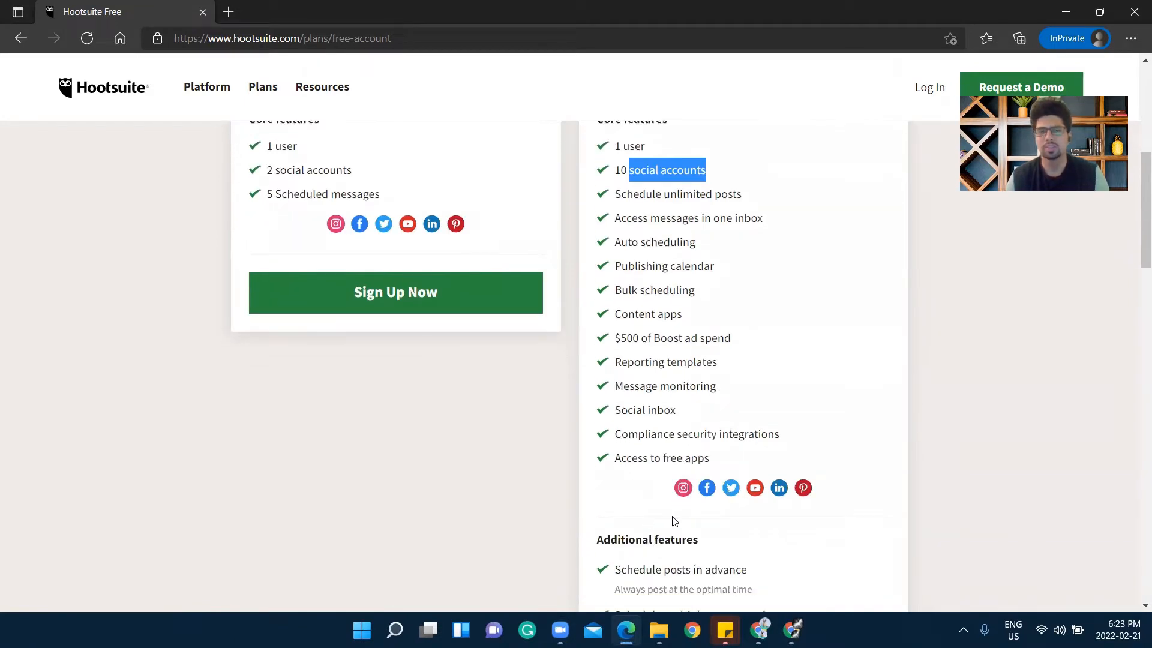
{"action": "scroll", "coordinate": [375, 286], "scroll_direction": "up", "scroll_amount": 2}
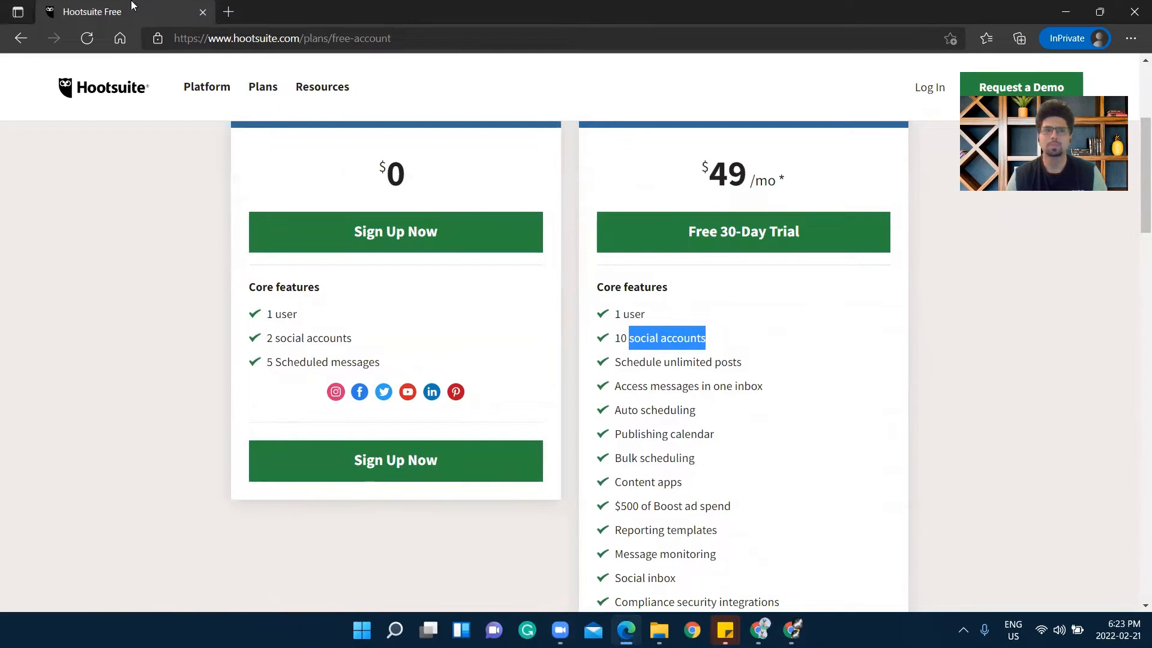
{"action": "mouse_move", "coordinate": [327, 64]}
{"action": "mouse_move", "coordinate": [216, 61]}
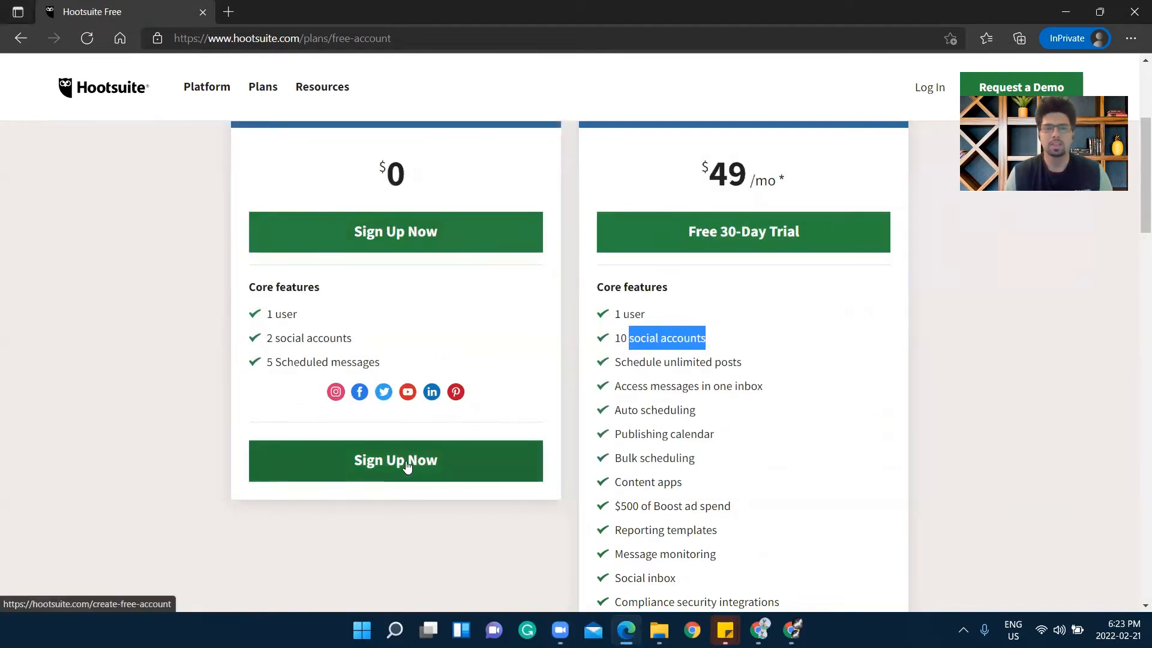
Open the free sign-up form and enter the user's full name and Gmail address
{"action": "left_click", "coordinate": [405, 463]}
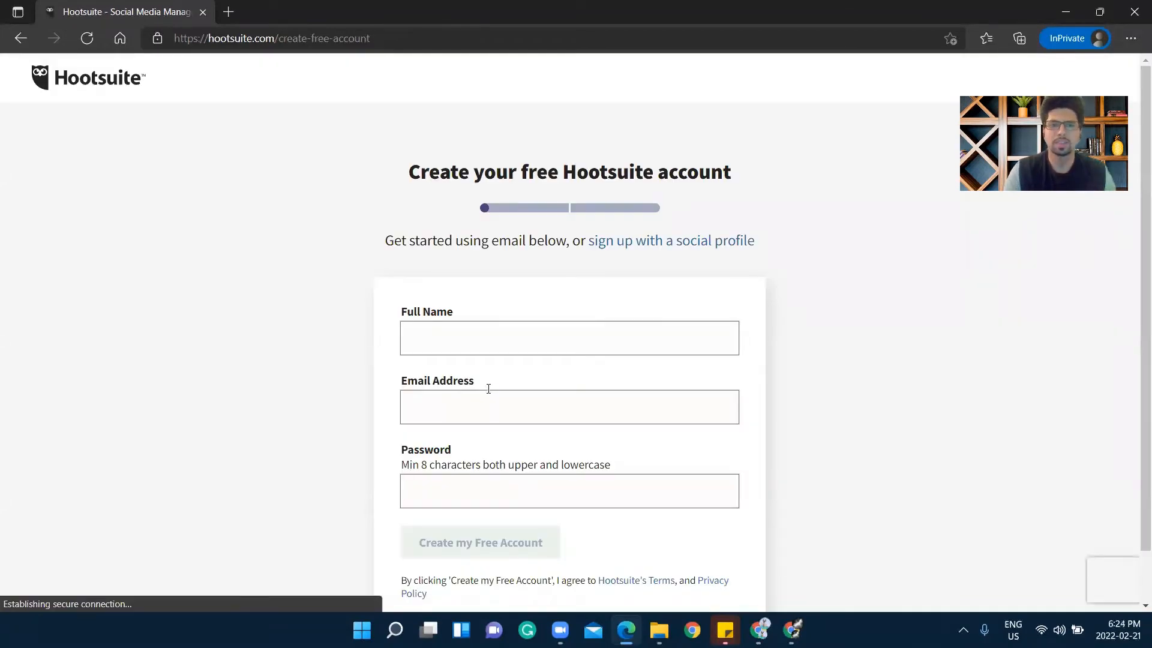
{"action": "left_click", "coordinate": [551, 342]}
{"action": "key", "text": "Tab"}
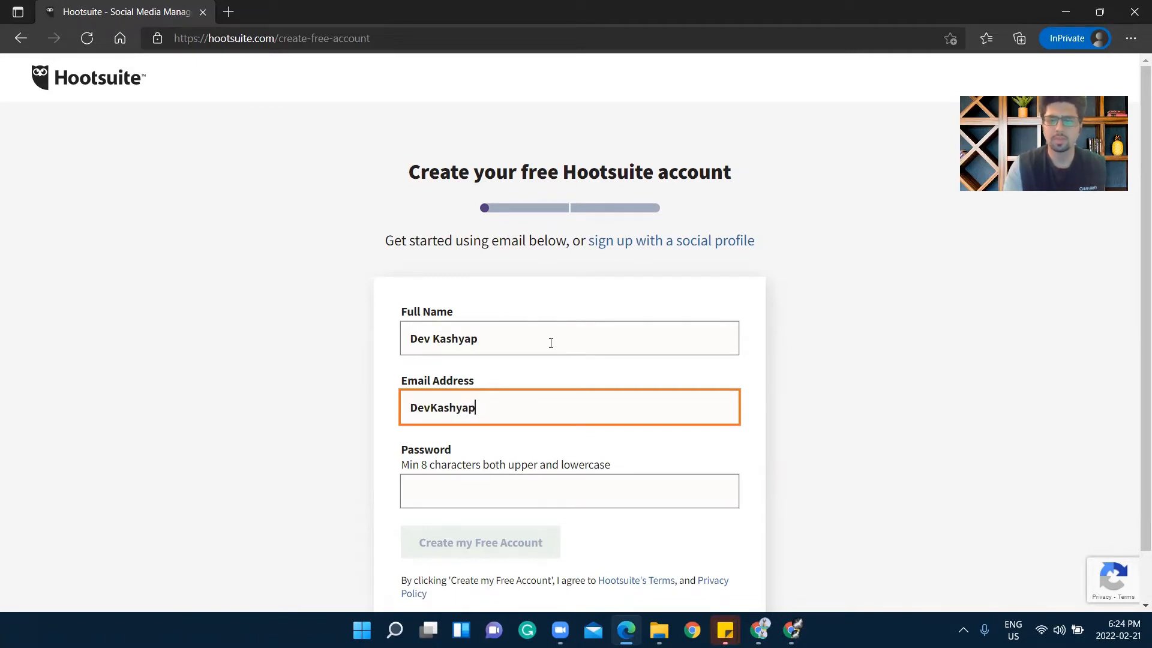
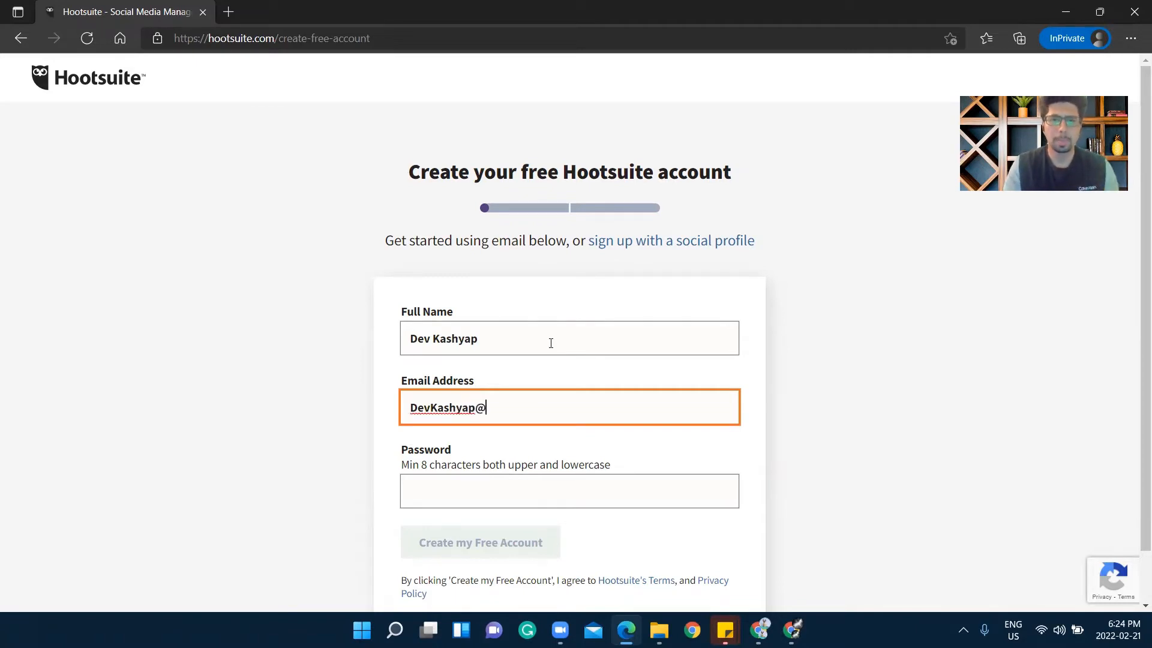
{"action": "key", "text": "Num_Lock"}
{"action": "key", "text": "Right"}
Enter the account password and submit to create the free account
{"action": "key", "text": "Tab"}
{"action": "type", "text": "D•••••••••"}
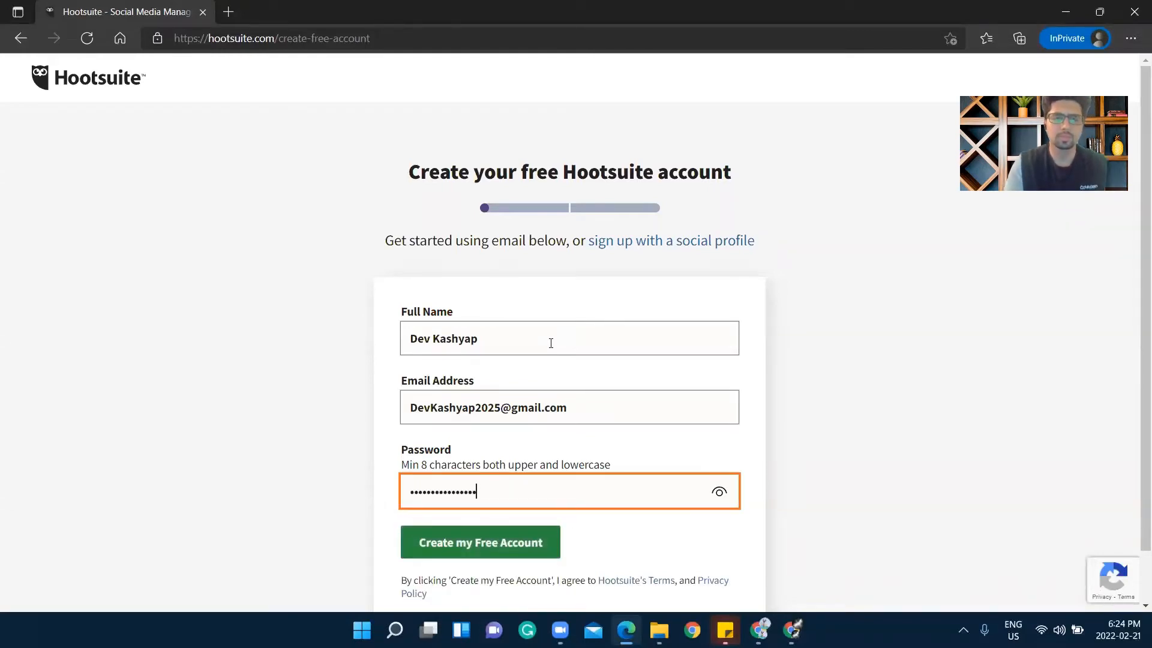
{"action": "key", "text": "Return"}
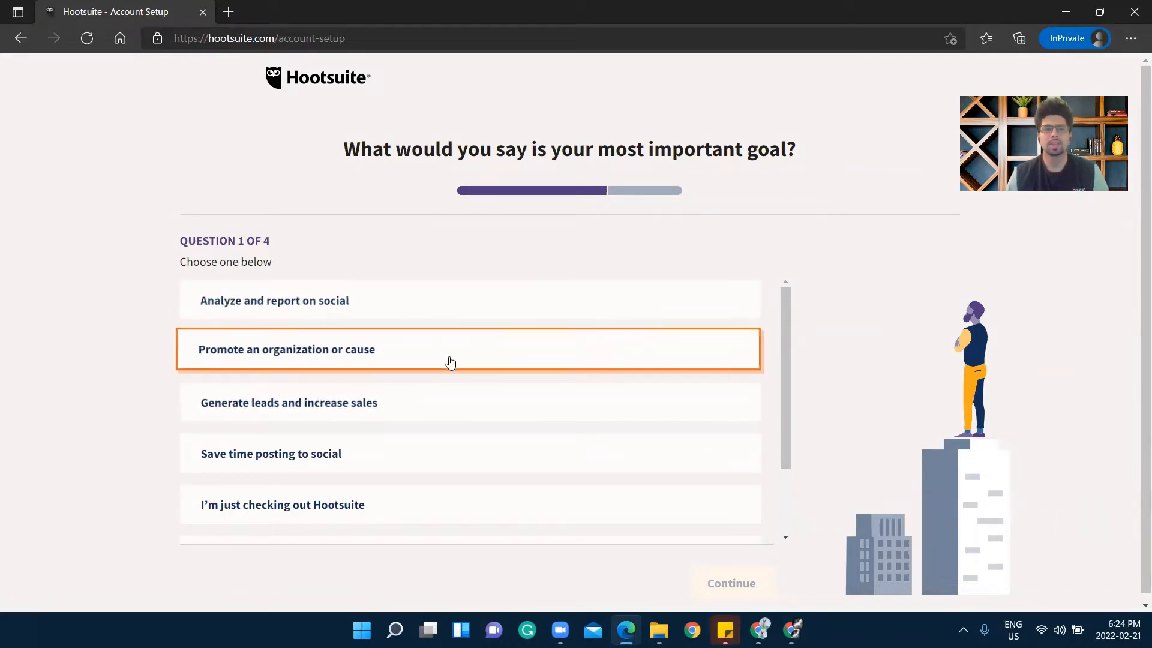
Choose Other as the most important goal and continue to question 2
{"action": "scroll", "coordinate": [450, 363], "scroll_direction": "down", "scroll_amount": 1}
{"action": "scroll", "coordinate": [443, 361], "scroll_direction": "up", "scroll_amount": 1}
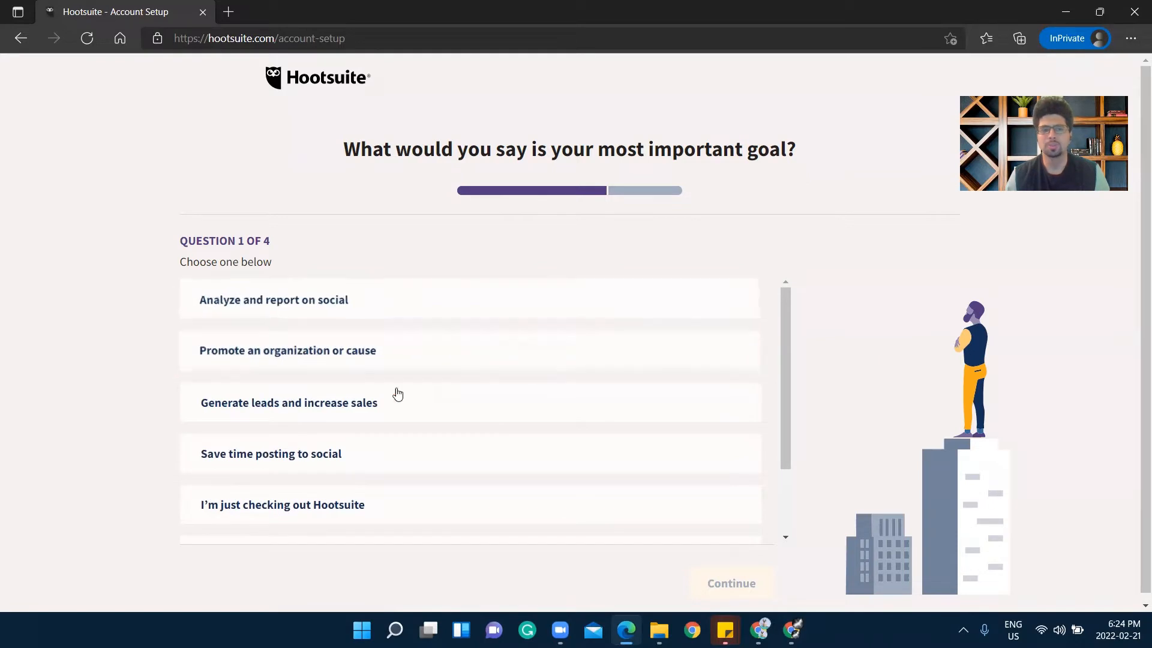
{"action": "scroll", "coordinate": [396, 396], "scroll_direction": "down", "scroll_amount": 1}
{"action": "scroll", "coordinate": [389, 412], "scroll_direction": "down", "scroll_amount": 1}
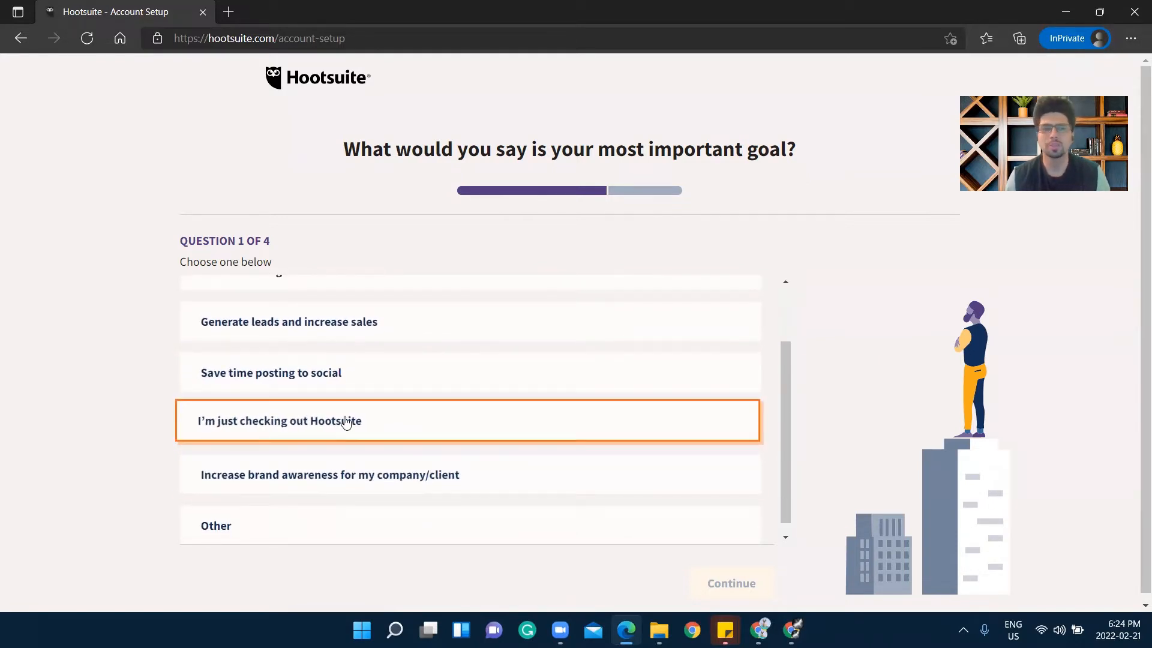
{"action": "scroll", "coordinate": [449, 376], "scroll_direction": "up", "scroll_amount": 1}
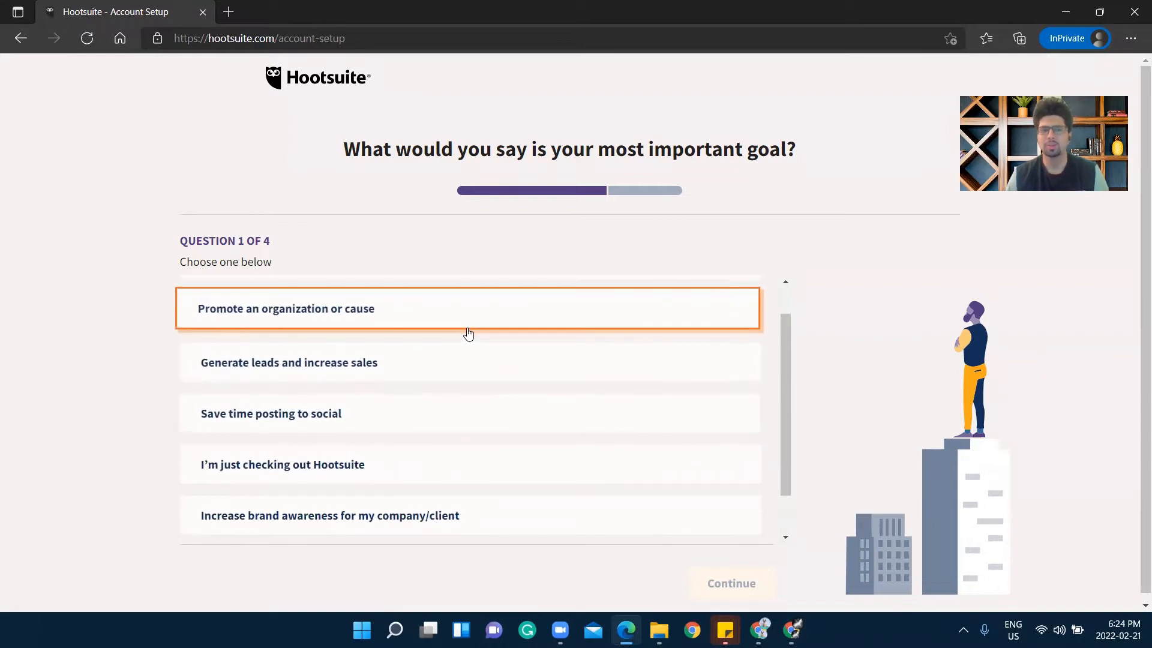
{"action": "scroll", "coordinate": [465, 336], "scroll_direction": "down", "scroll_amount": 1}
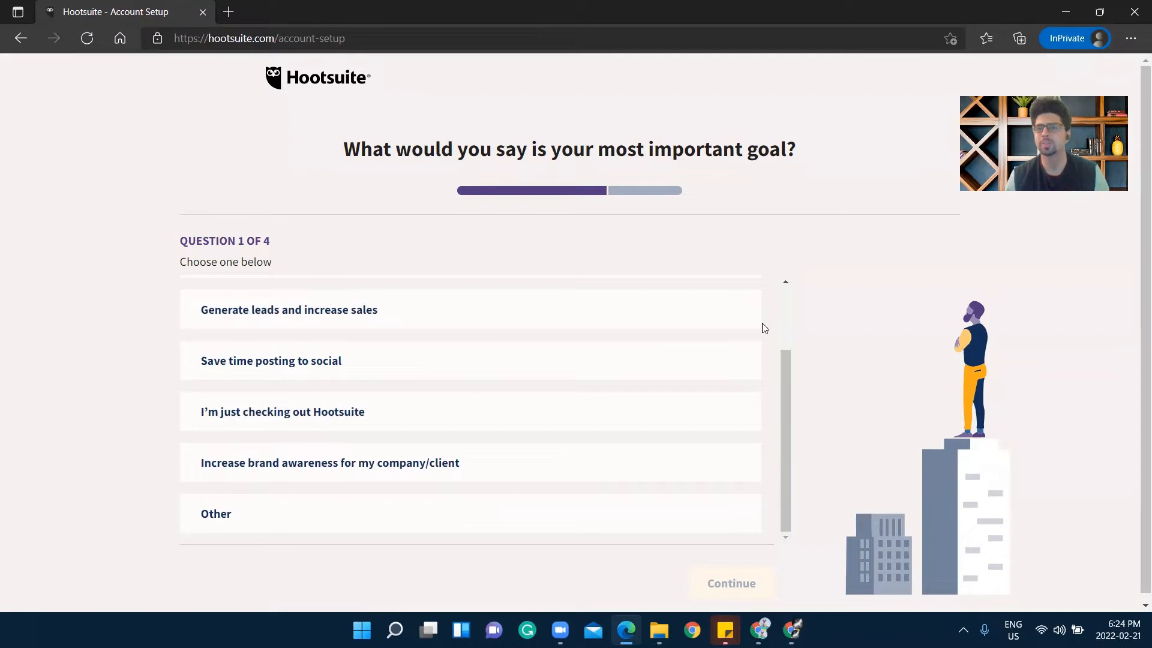
{"action": "scroll", "coordinate": [393, 550], "scroll_direction": "down", "scroll_amount": 1}
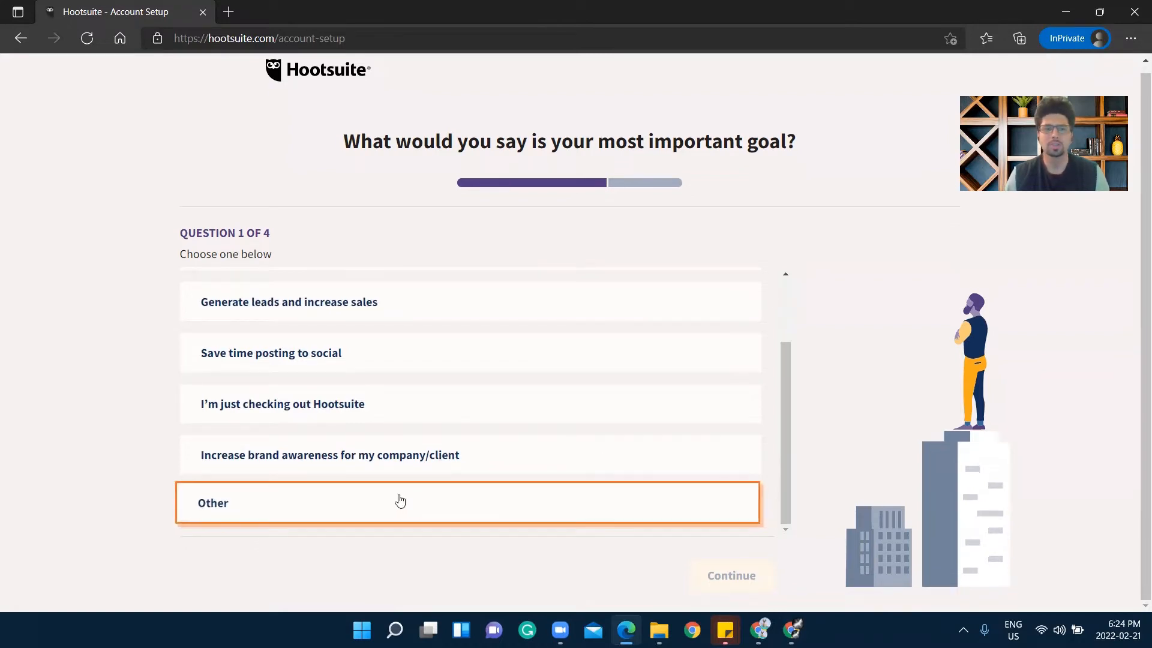
{"action": "scroll", "coordinate": [322, 332], "scroll_direction": "up", "scroll_amount": 2}
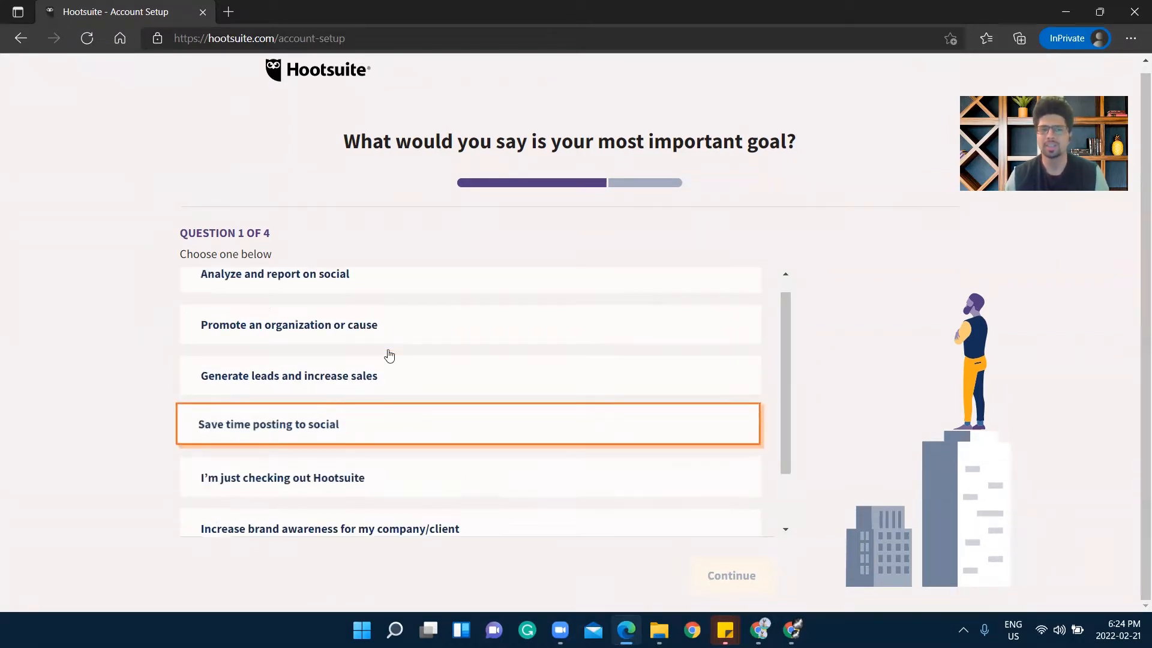
{"action": "scroll", "coordinate": [332, 368], "scroll_direction": "down", "scroll_amount": 2}
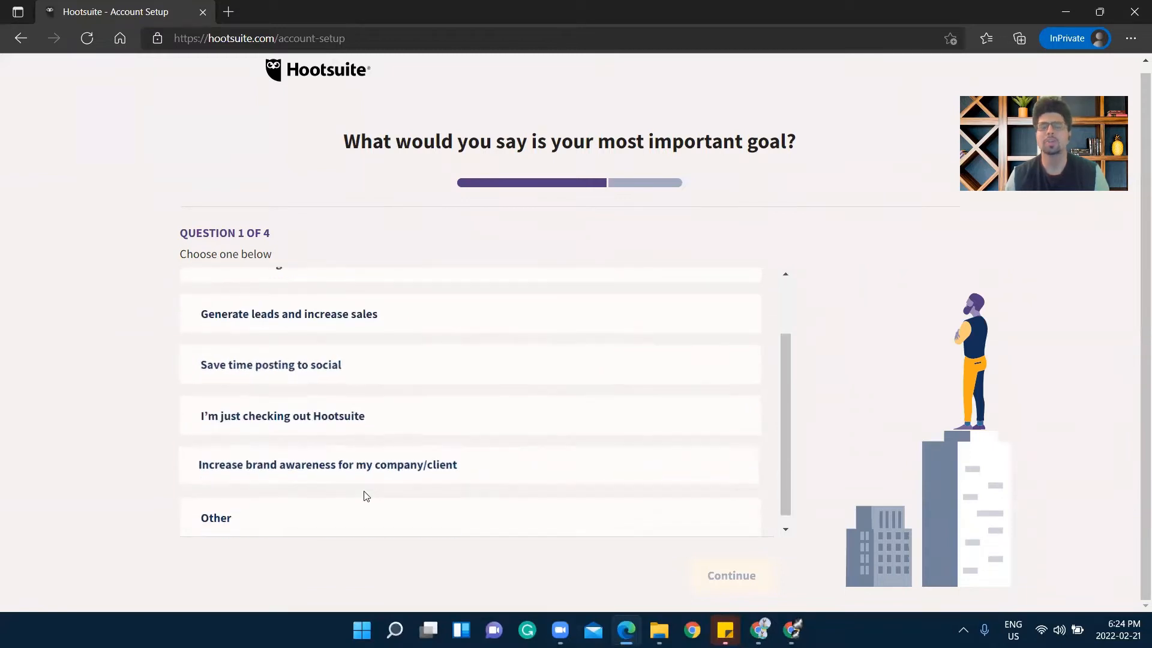
{"action": "left_click", "coordinate": [293, 518]}
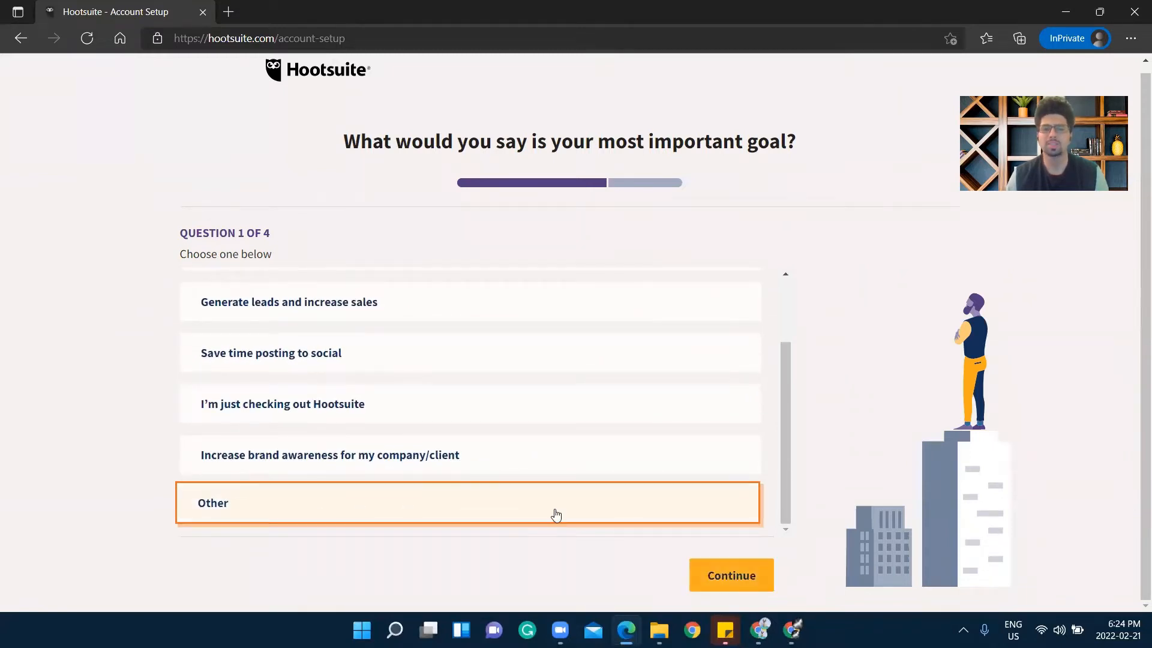
{"action": "left_click", "coordinate": [708, 575]}
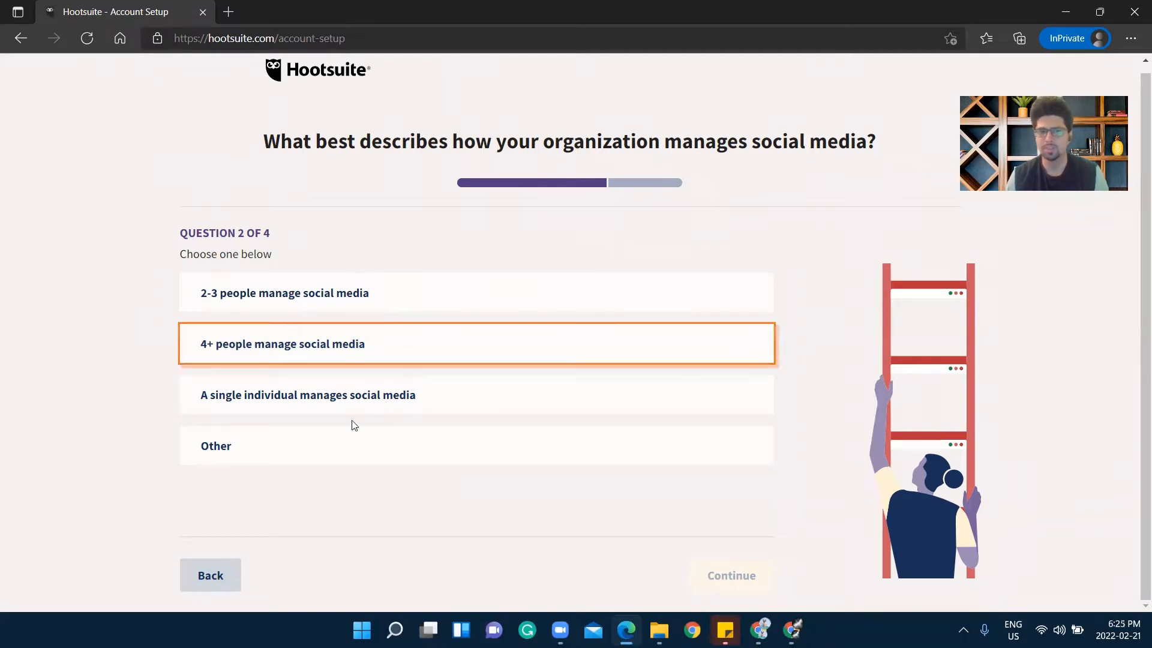
Answer that a single individual manages social media and continue
{"action": "left_click", "coordinate": [325, 395]}
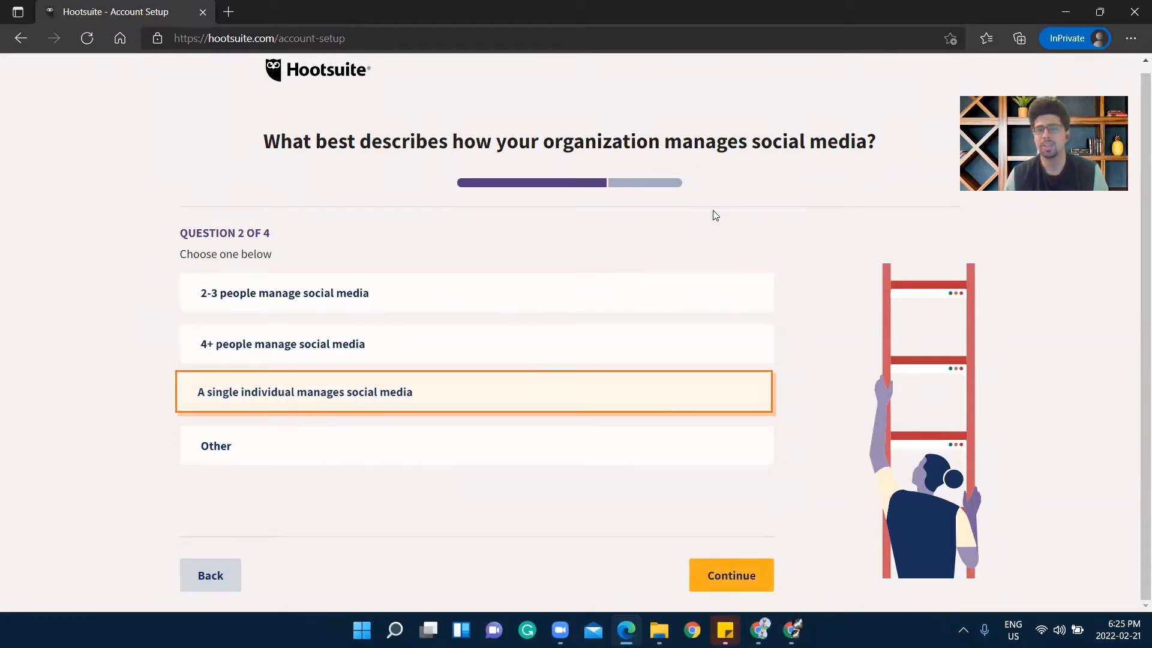
{"action": "left_click", "coordinate": [761, 581]}
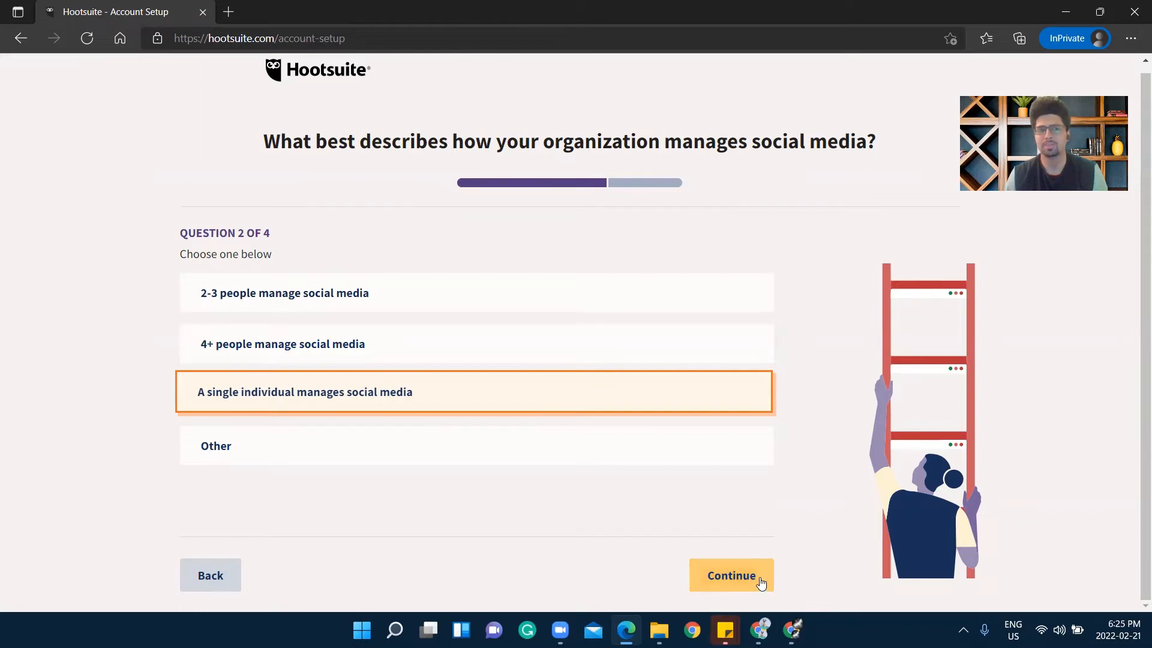
{"action": "left_click", "coordinate": [723, 576]}
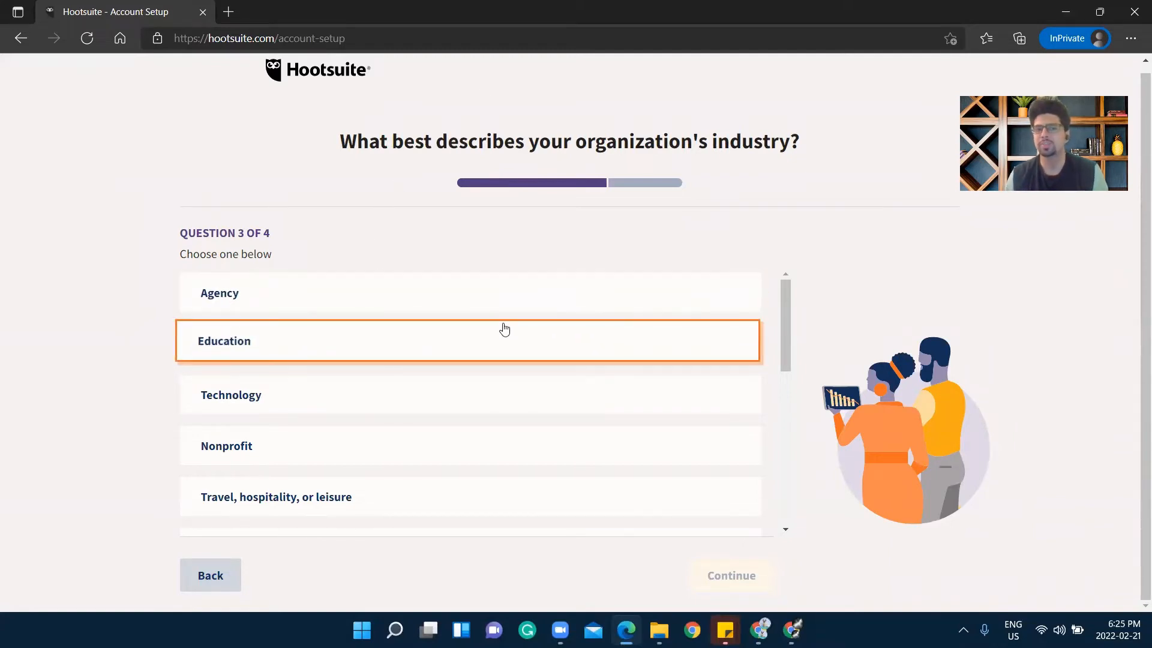
Choose Other as the organization's industry and continue to the role question
{"action": "scroll", "coordinate": [501, 333], "scroll_direction": "down", "scroll_amount": 2}
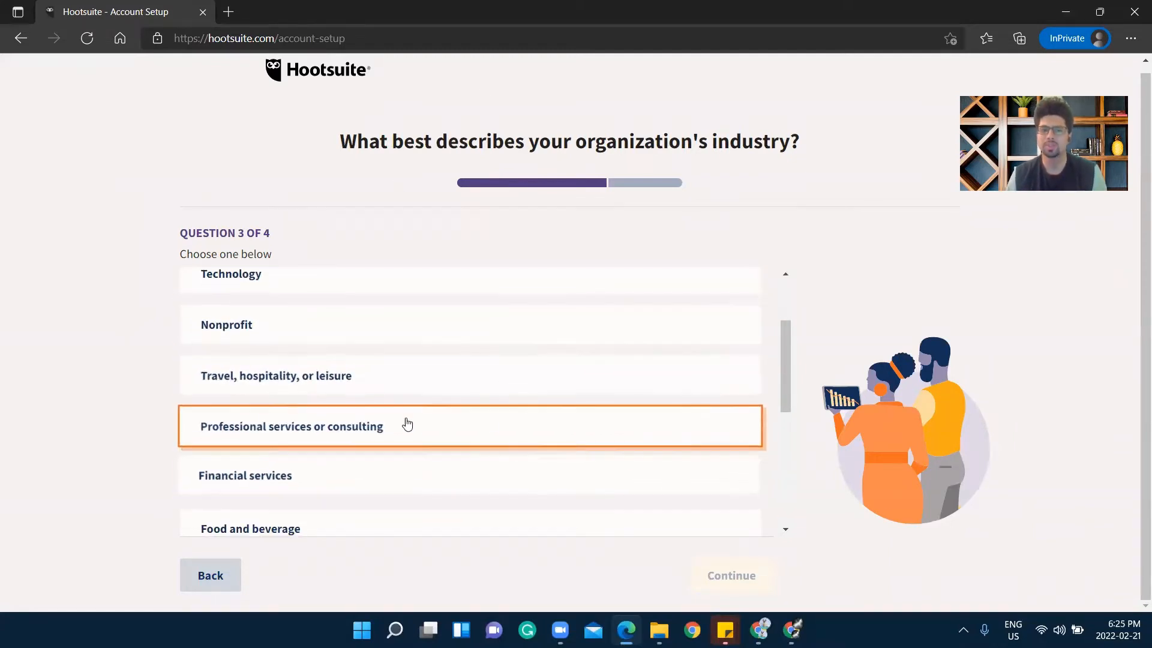
{"action": "scroll", "coordinate": [406, 425], "scroll_direction": "down", "scroll_amount": 2}
{"action": "scroll", "coordinate": [339, 474], "scroll_direction": "up", "scroll_amount": 3}
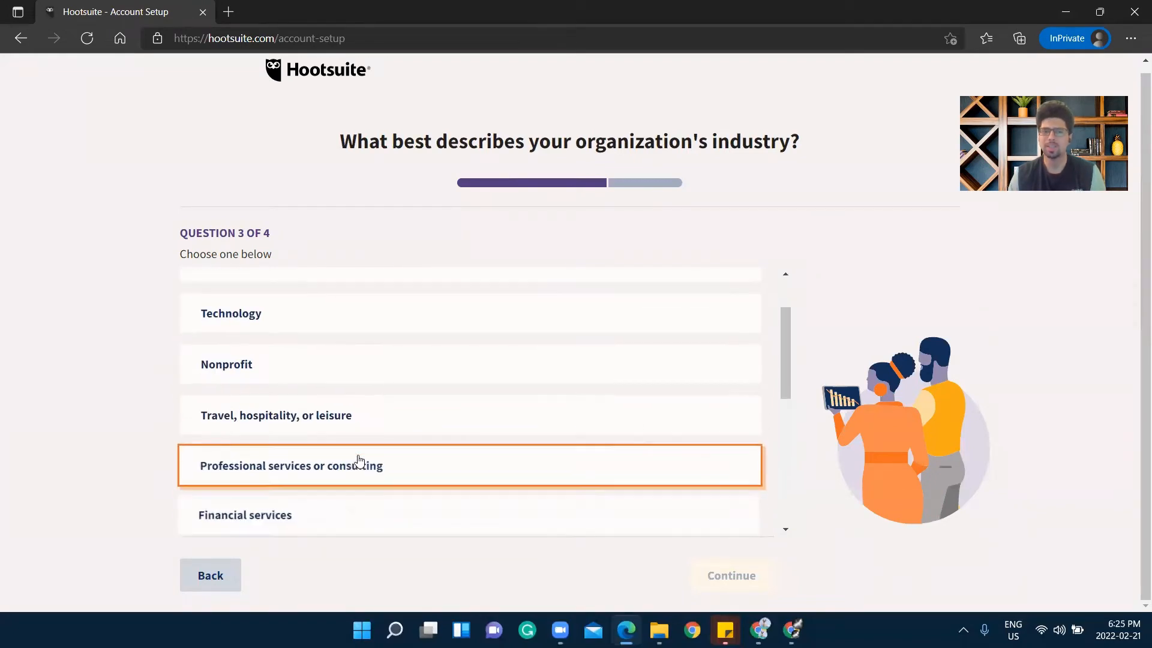
{"action": "scroll", "coordinate": [358, 460], "scroll_direction": "down", "scroll_amount": 5}
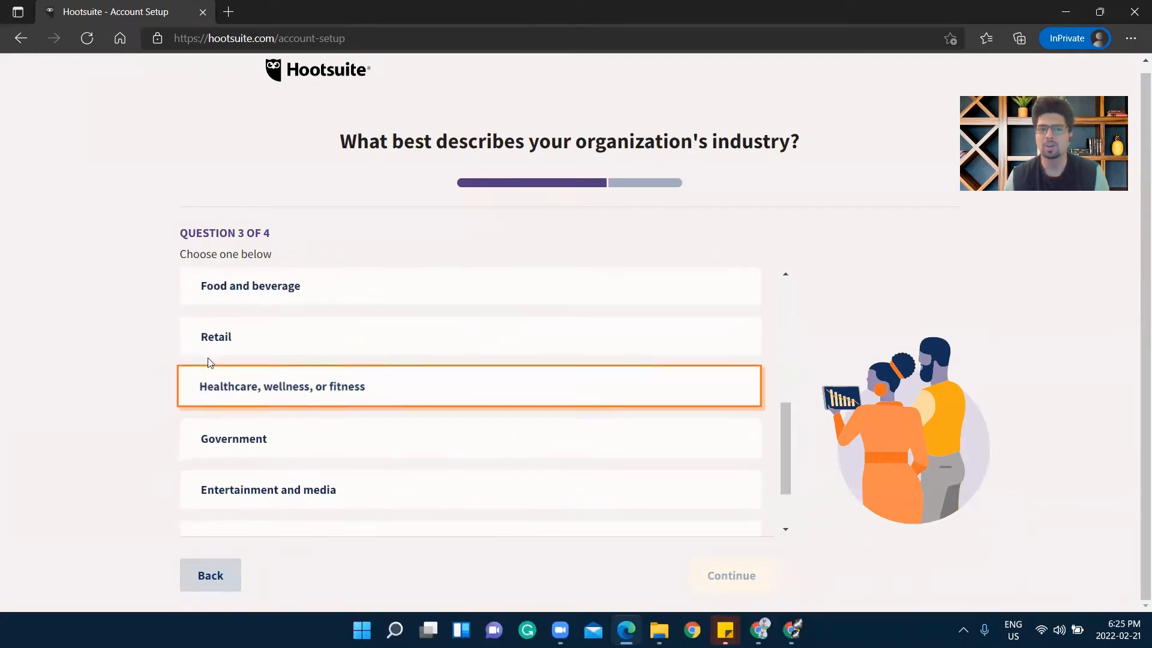
{"action": "scroll", "coordinate": [306, 418], "scroll_direction": "down", "scroll_amount": 1}
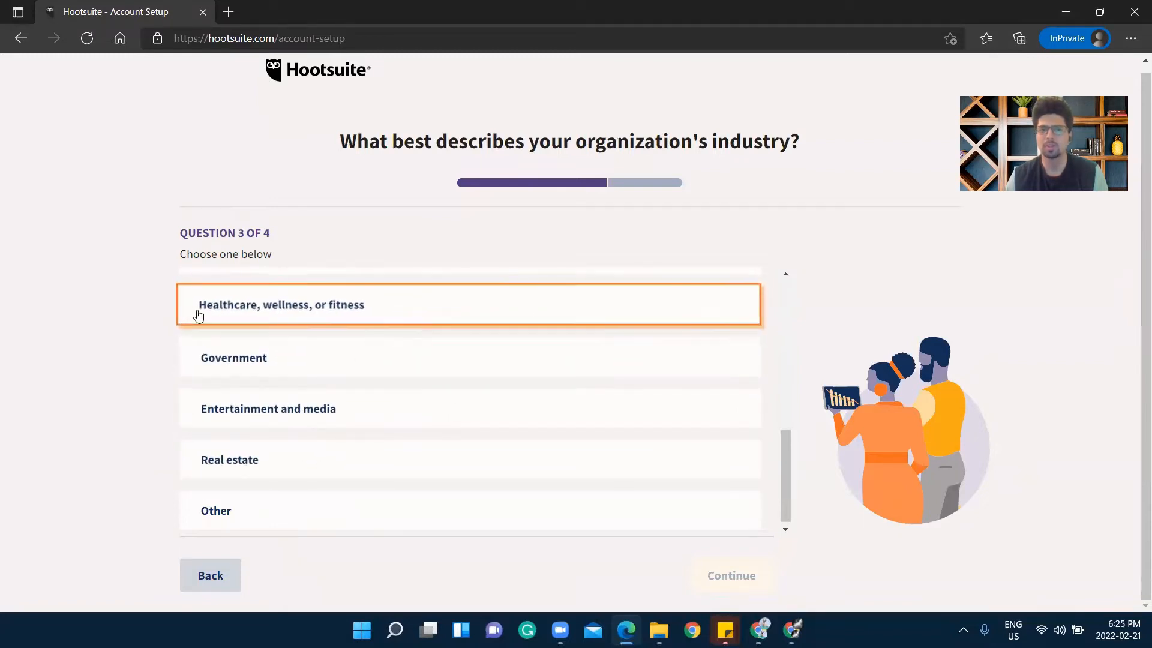
{"action": "scroll", "coordinate": [304, 316], "scroll_direction": "up", "scroll_amount": 1}
{"action": "scroll", "coordinate": [321, 370], "scroll_direction": "down", "scroll_amount": 2}
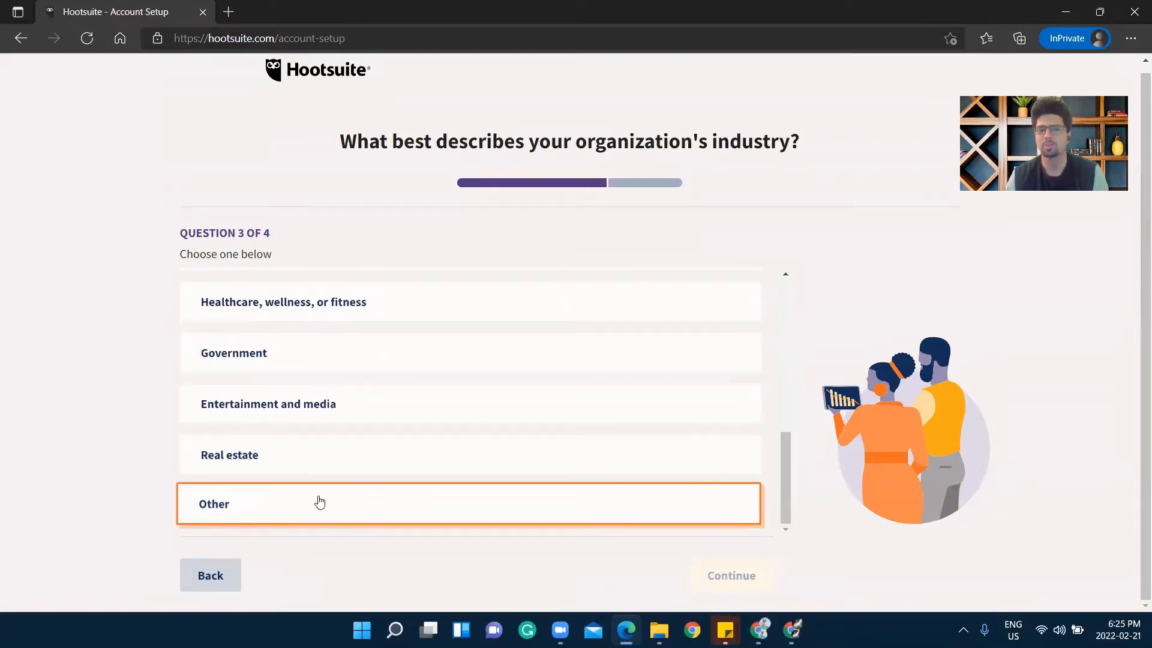
{"action": "left_click", "coordinate": [324, 501]}
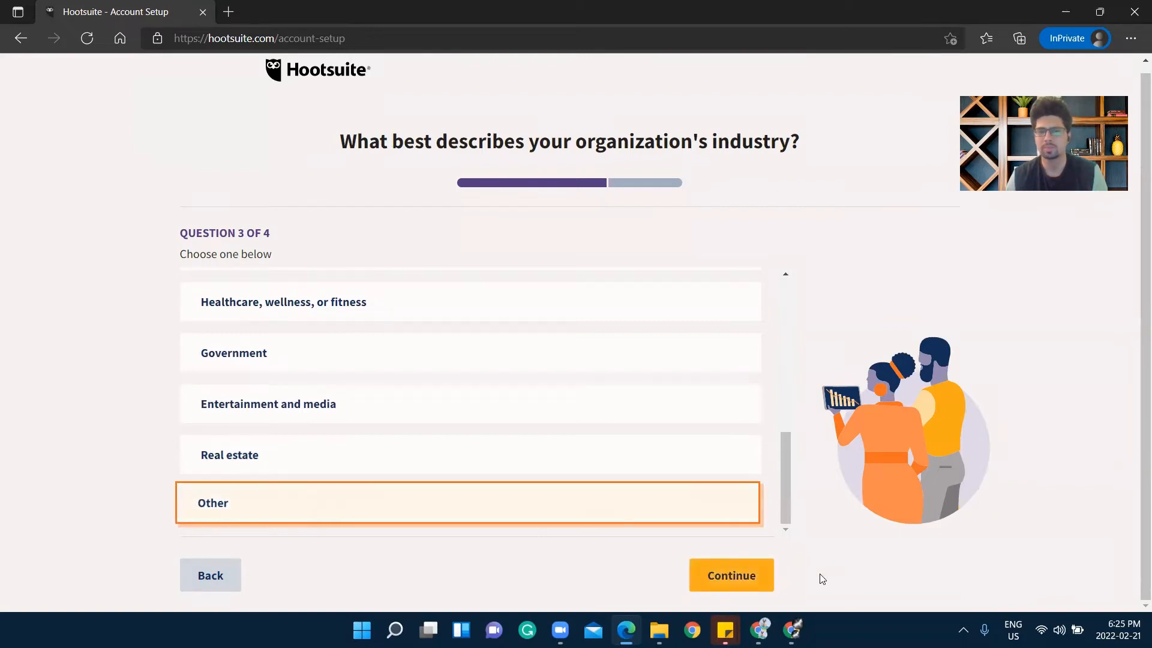
{"action": "left_click", "coordinate": [754, 577]}
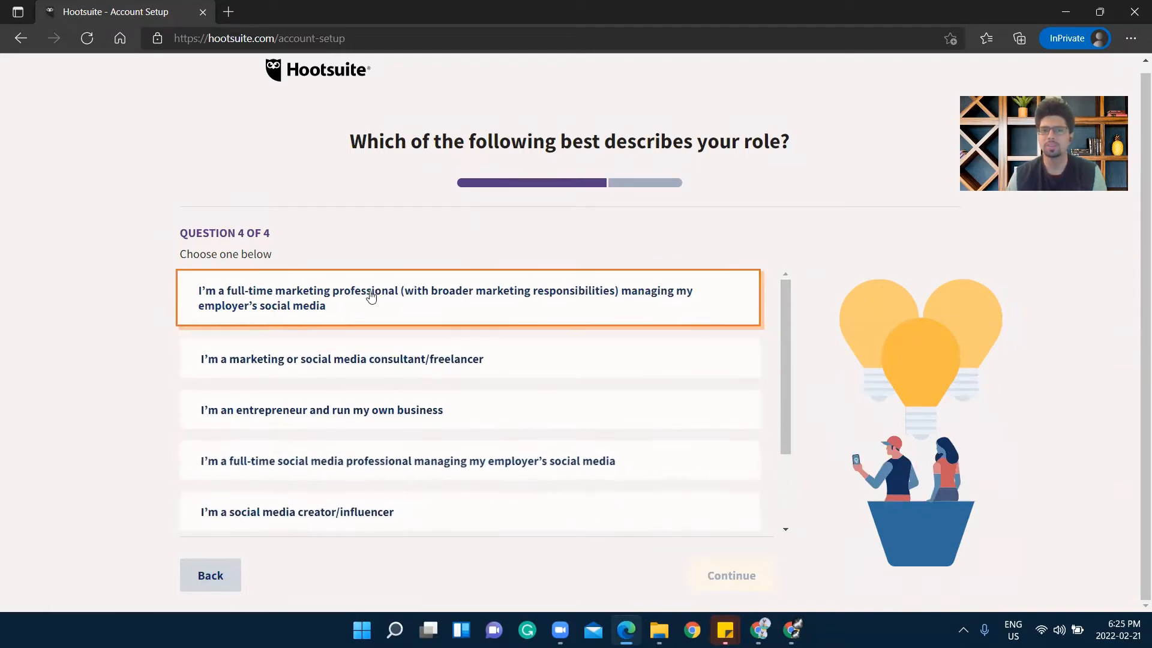
Select 'I'm a marketing or social media consultant/freelancer' as the role and continue
{"action": "scroll", "coordinate": [380, 352], "scroll_direction": "down", "scroll_amount": 3}
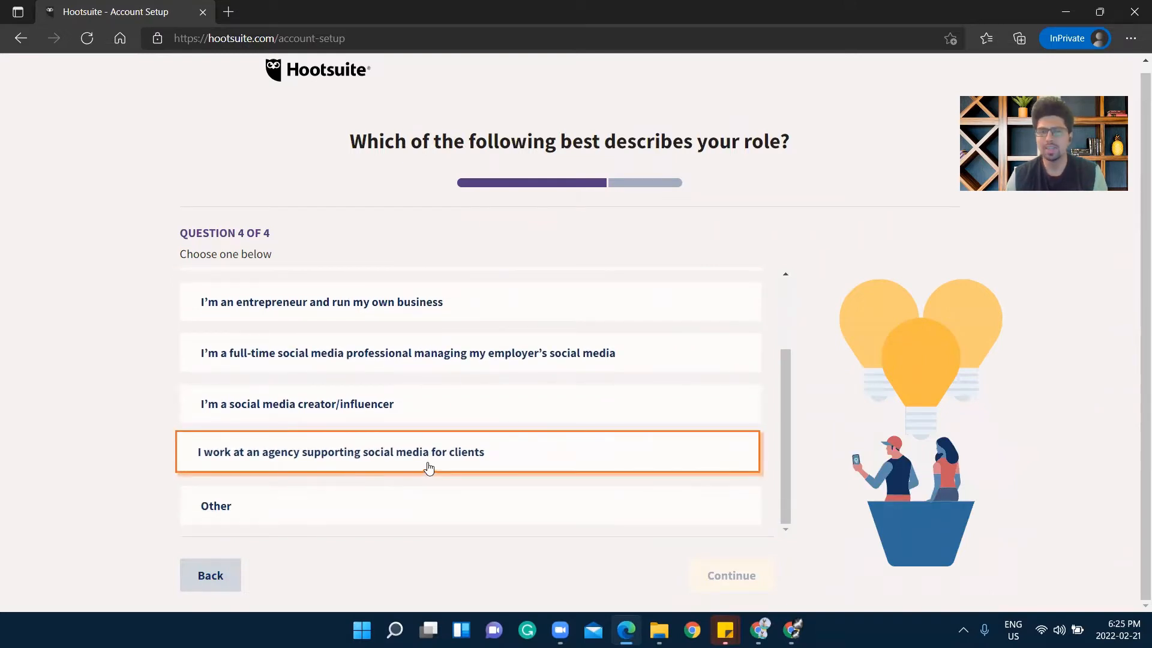
{"action": "scroll", "coordinate": [411, 387], "scroll_direction": "up", "scroll_amount": 2}
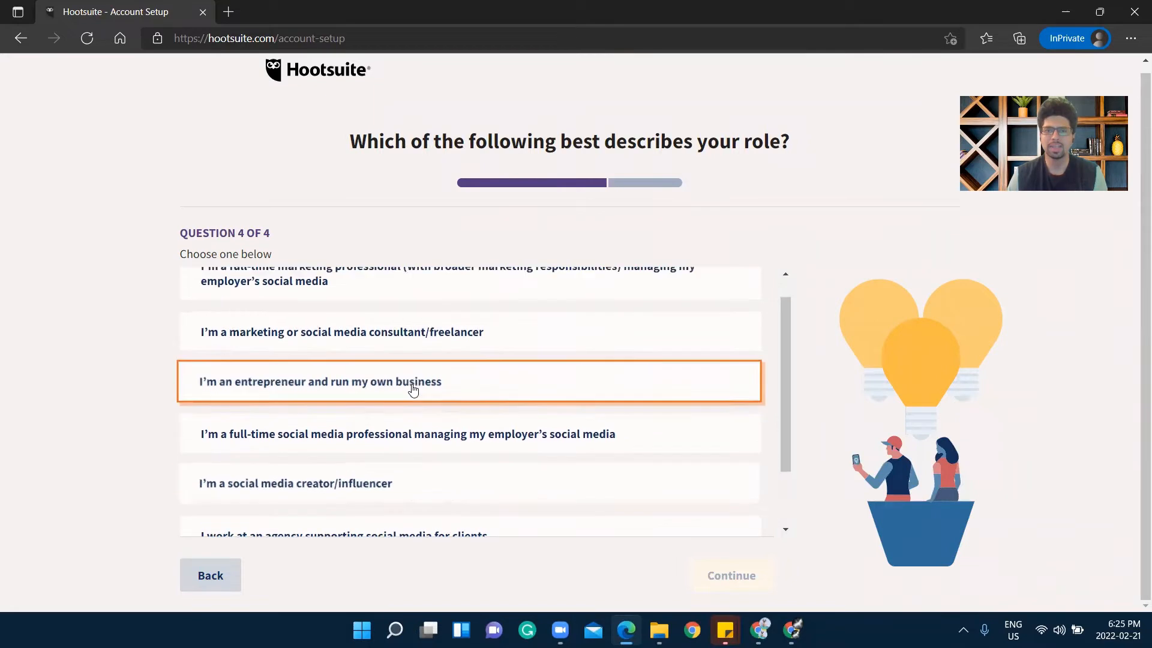
{"action": "left_click", "coordinate": [442, 329]}
{"action": "scroll", "coordinate": [372, 439], "scroll_direction": "down", "scroll_amount": 2}
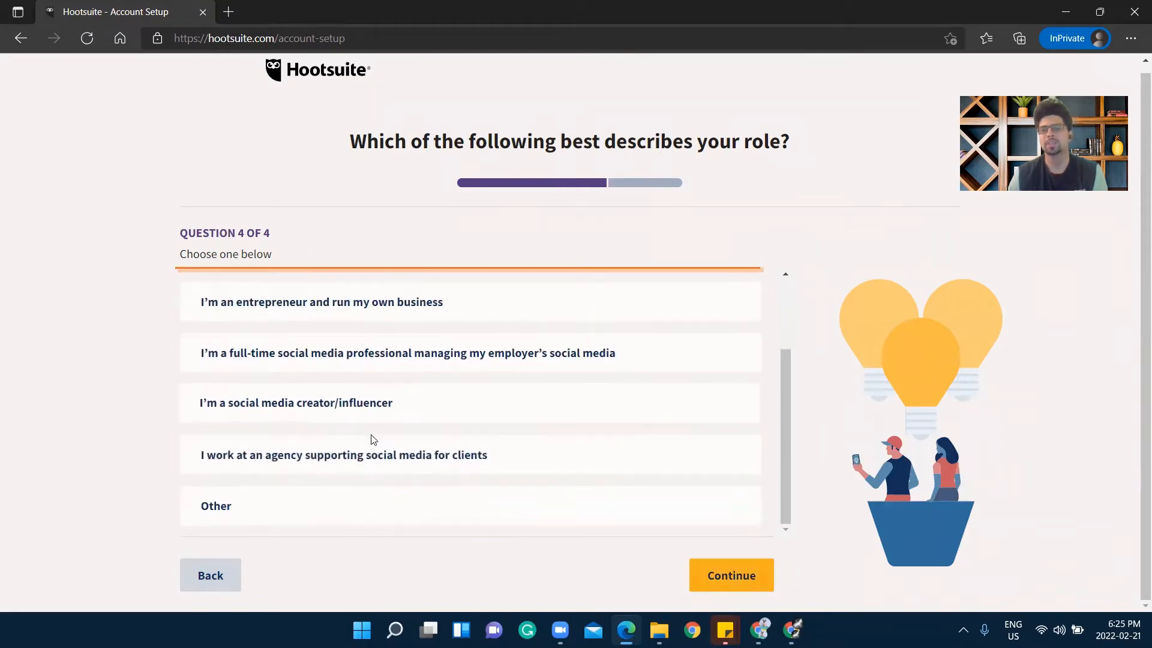
{"action": "left_click", "coordinate": [759, 576]}
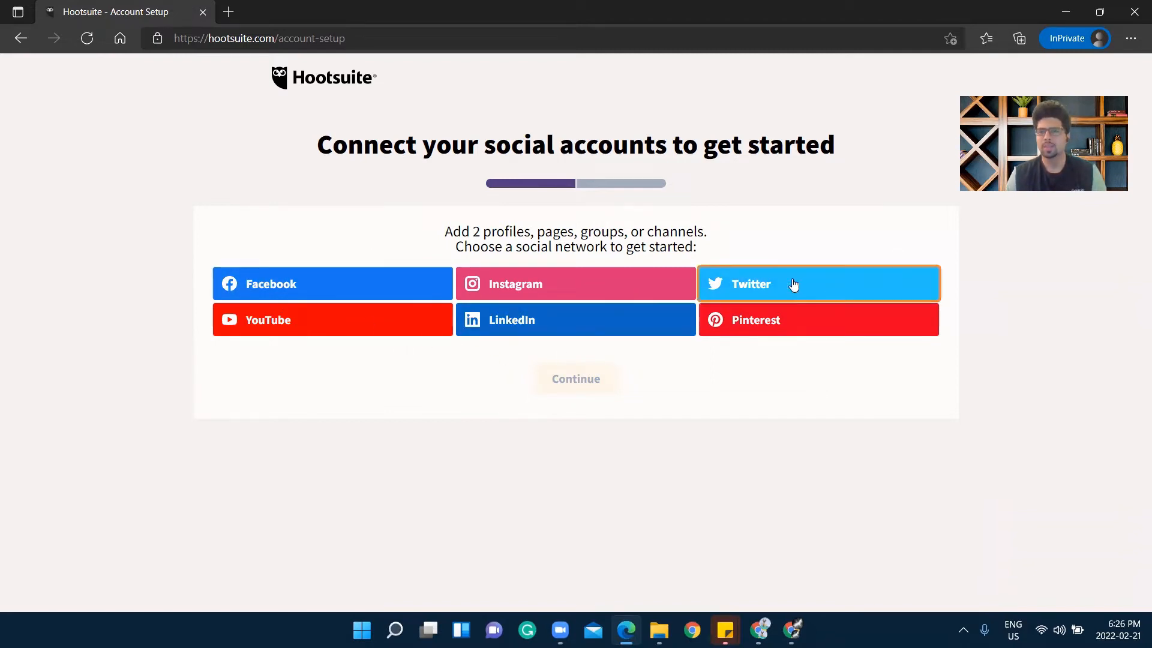
Connect Twitter by signing in with the account username and password, then remove it
{"action": "left_click", "coordinate": [793, 285]}
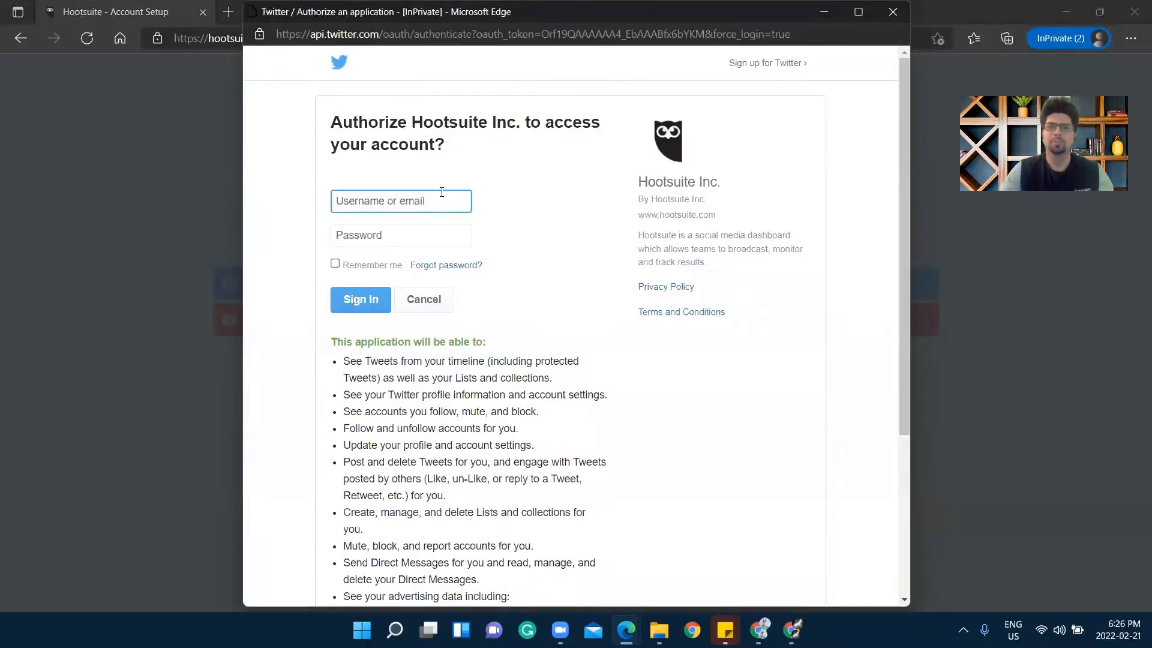
{"action": "key", "text": "Tab"}
{"action": "type", "text": "•"}
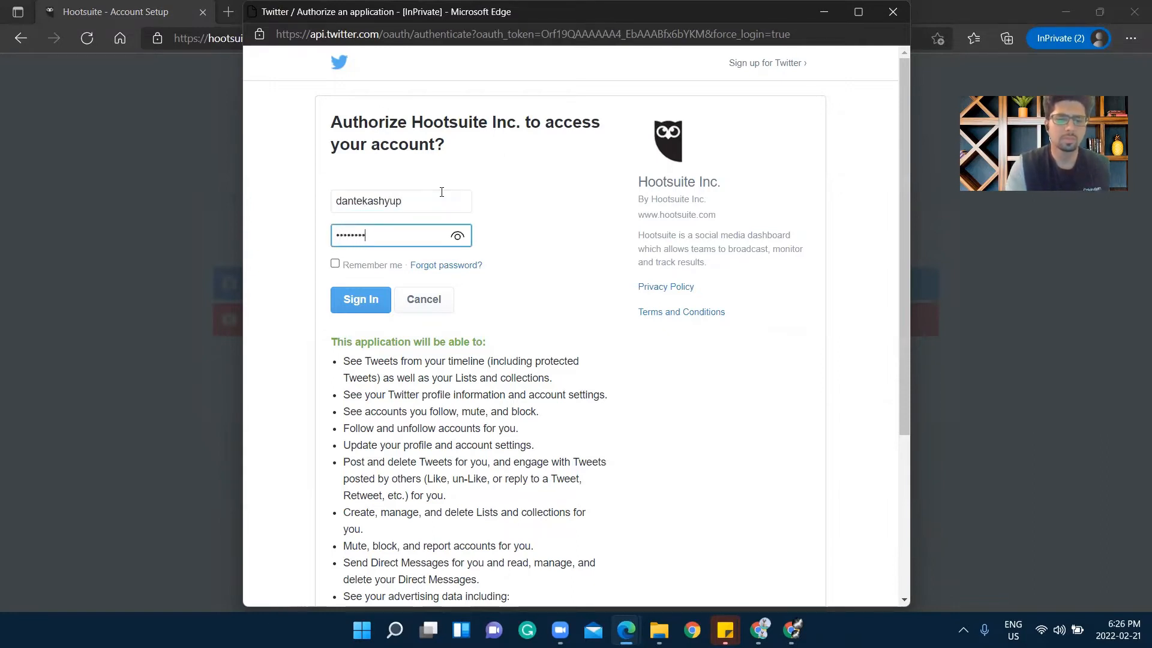
{"action": "key", "text": "Return"}
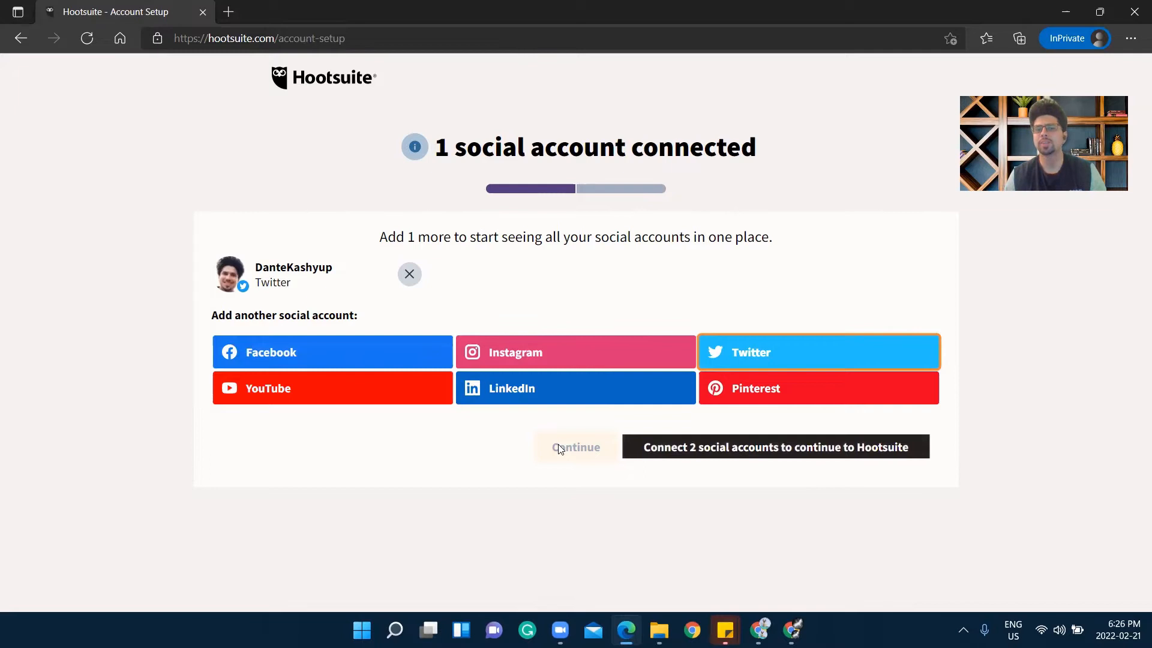
{"action": "left_click", "coordinate": [409, 280]}
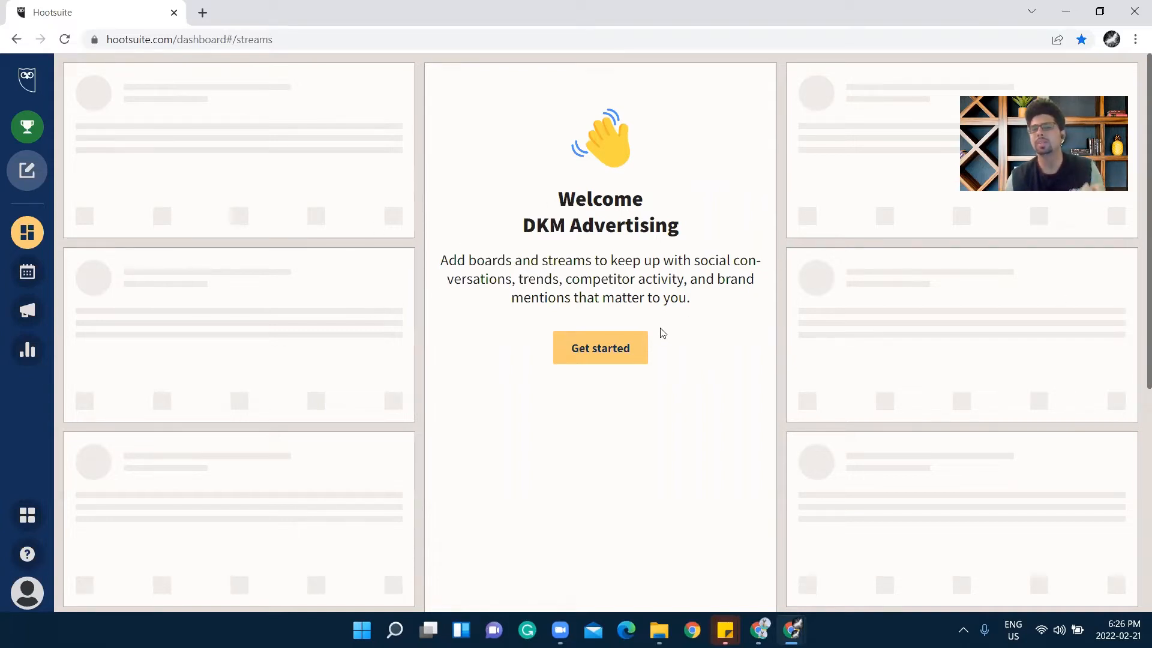
Dismiss the boards-and-streams panel and go to Manage accounts and teams from the profile menu
{"action": "left_click", "coordinate": [615, 353]}
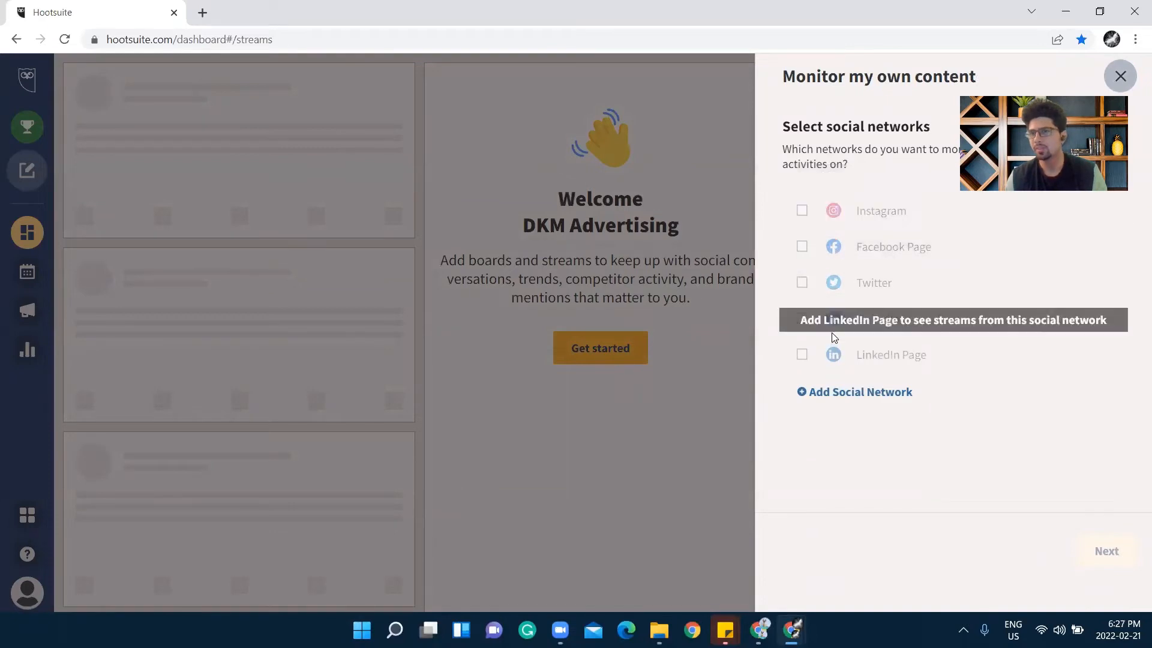
{"action": "left_click", "coordinate": [1120, 76]}
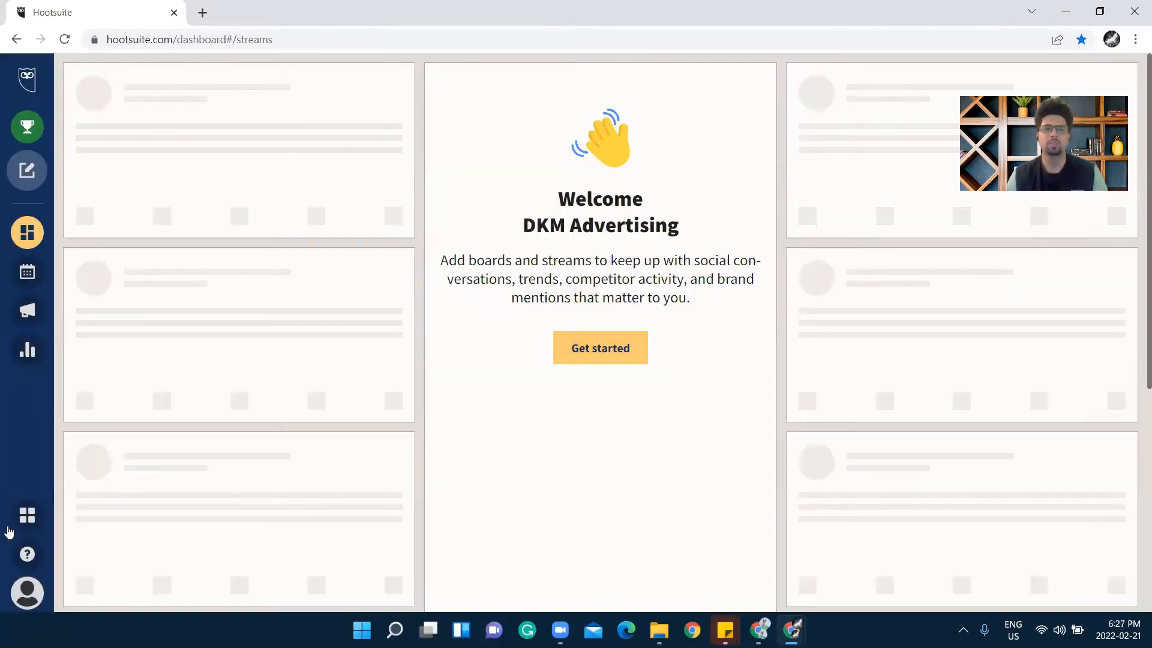
{"action": "left_click", "coordinate": [24, 599]}
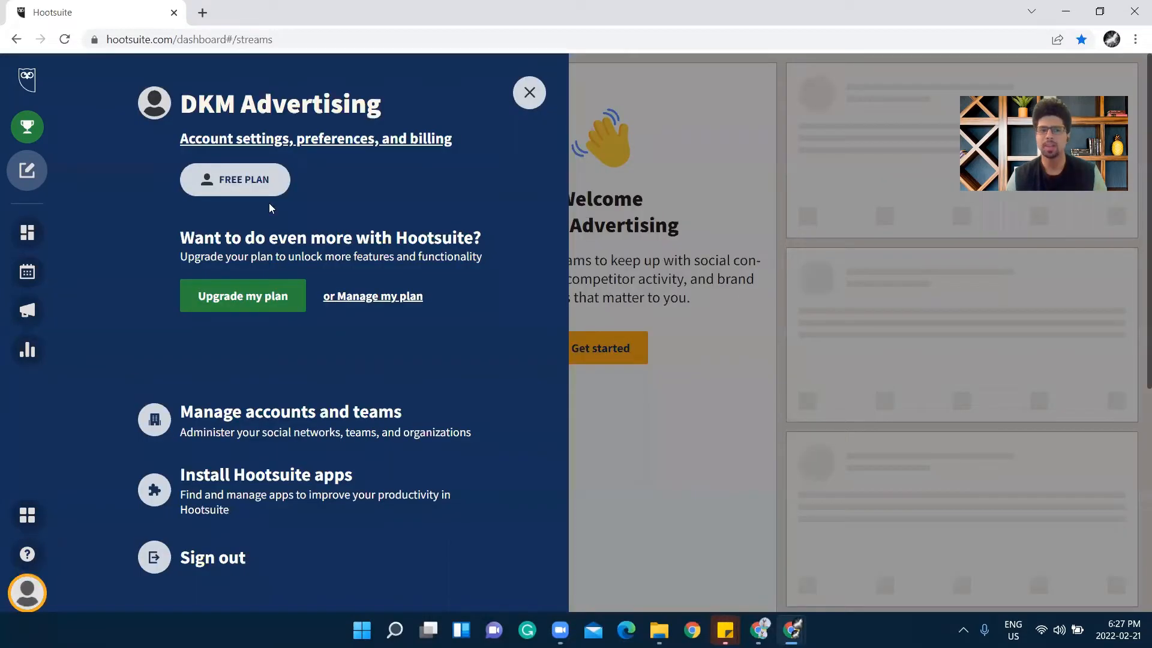
{"action": "left_click", "coordinate": [332, 413]}
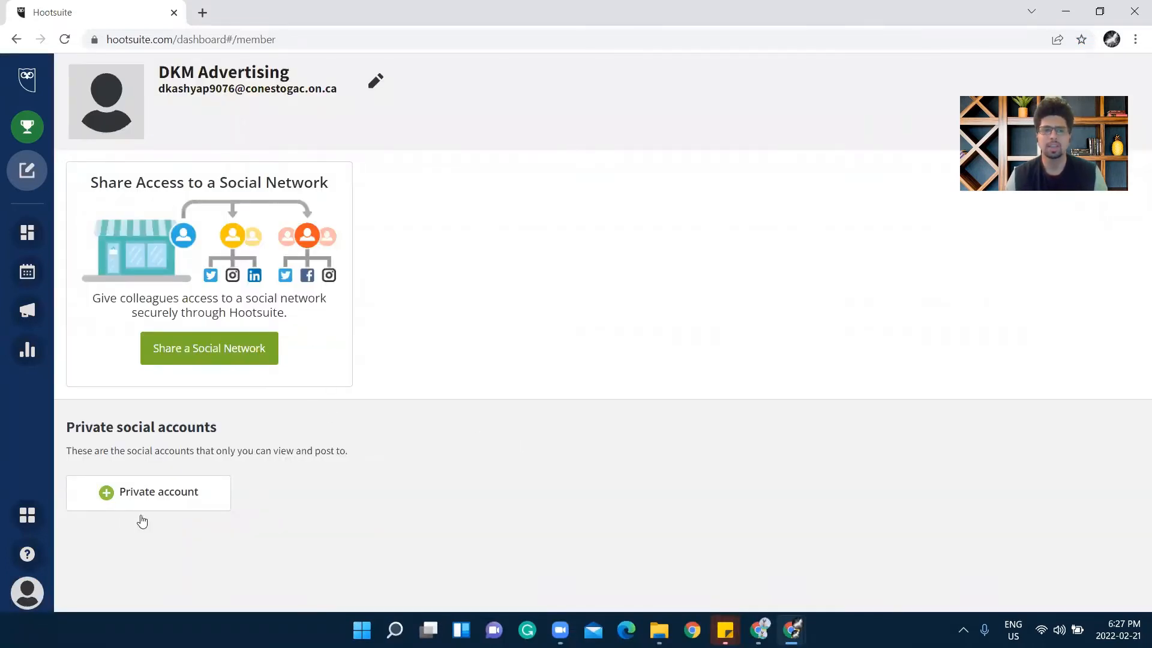
Start adding a private LinkedIn account and sign in to LinkedIn
{"action": "left_click", "coordinate": [170, 500]}
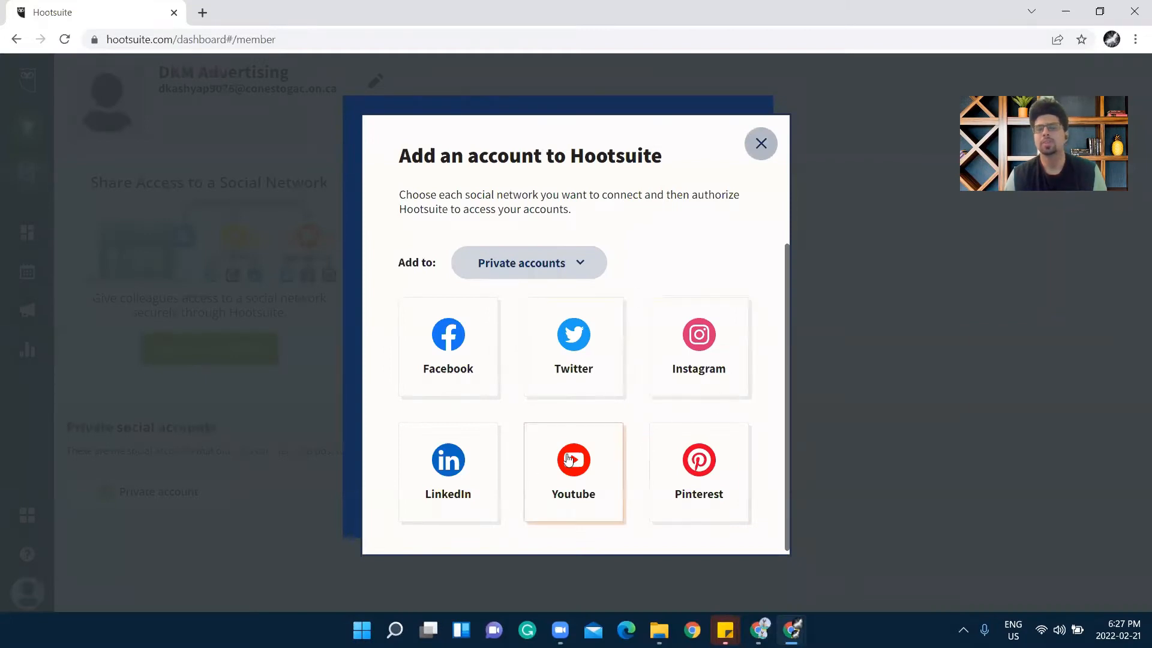
{"action": "left_click", "coordinate": [471, 466]}
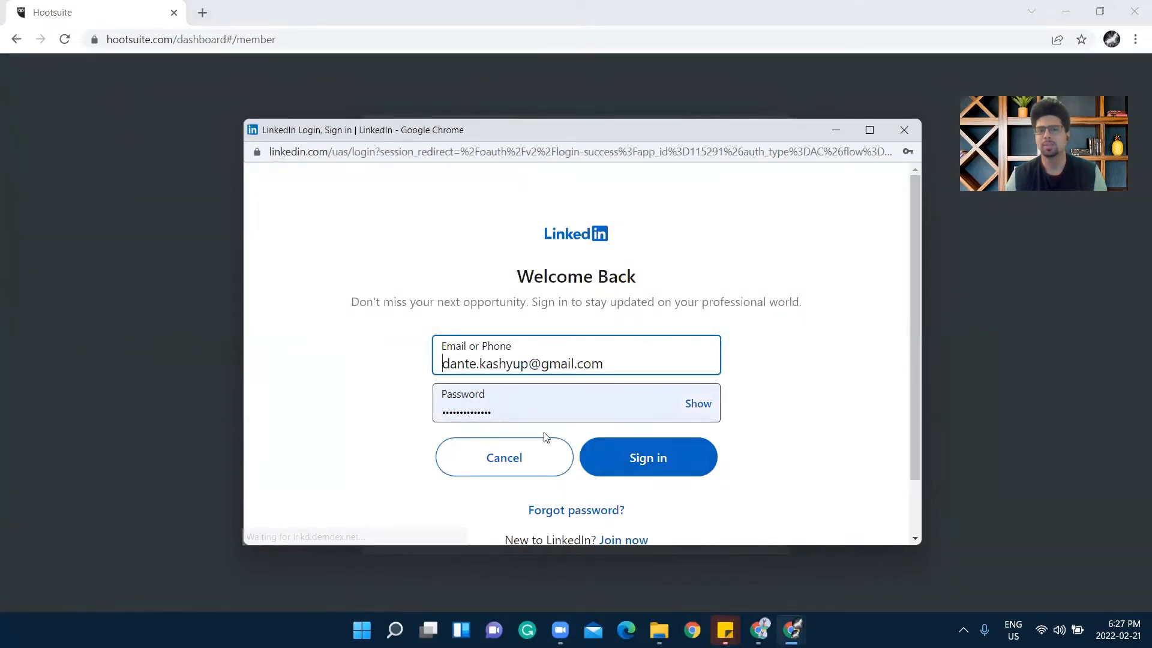
{"action": "left_click", "coordinate": [657, 472]}
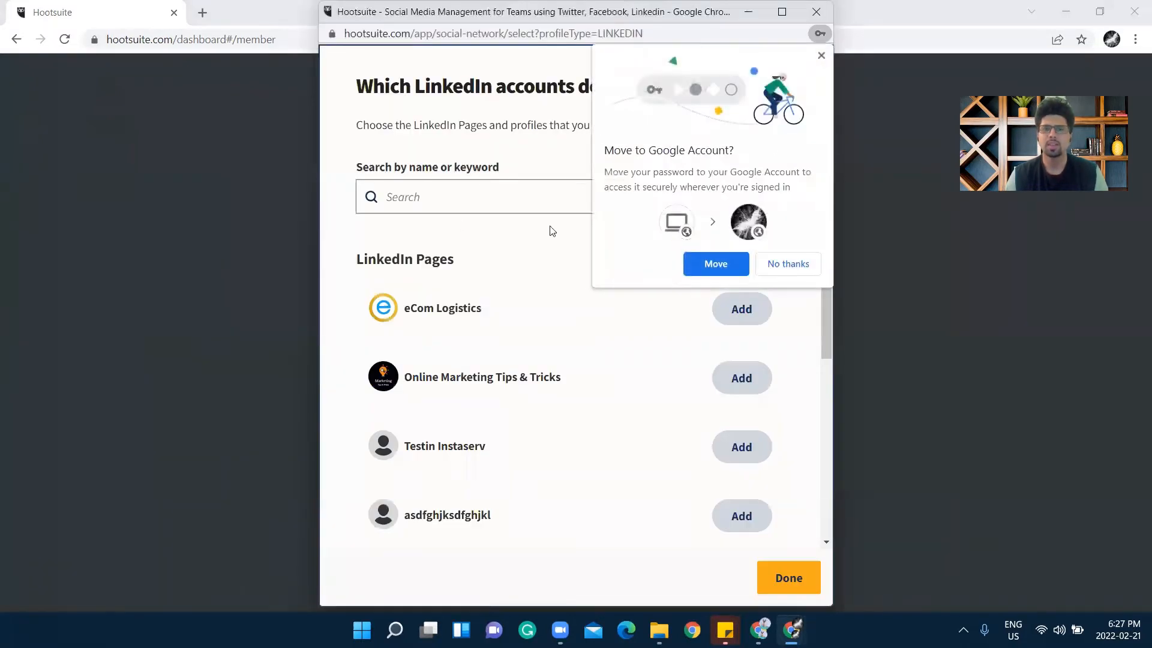
{"action": "left_click", "coordinate": [821, 56]}
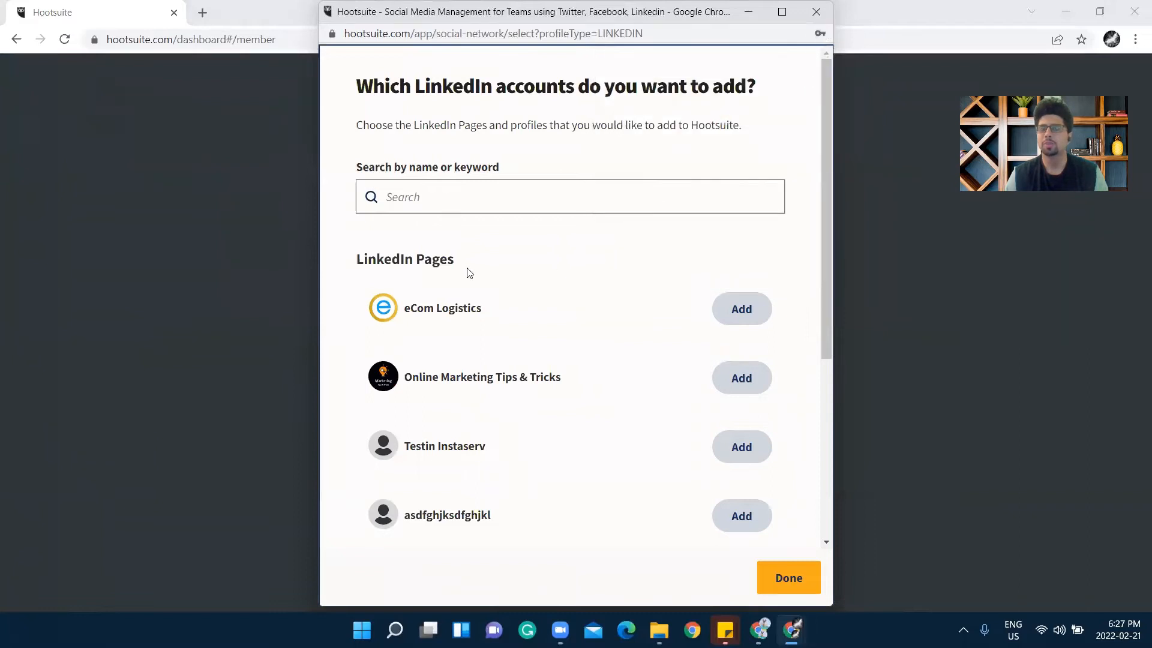
Add the LinkedIn personal profile and finish adding accounts
{"action": "left_click_drag", "start_coordinate": [463, 263], "coordinate": [415, 260]}
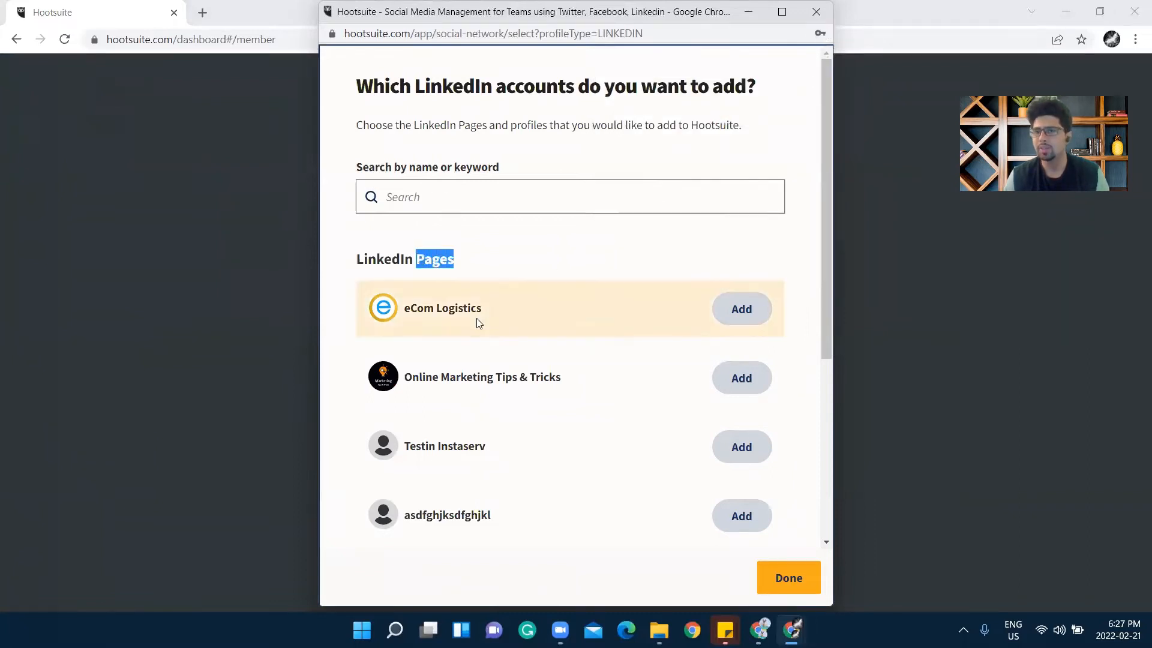
{"action": "scroll", "coordinate": [474, 360], "scroll_direction": "down", "scroll_amount": 3}
{"action": "scroll", "coordinate": [481, 534], "scroll_direction": "down", "scroll_amount": 1}
{"action": "left_click_drag", "start_coordinate": [459, 474], "coordinate": [415, 458]}
{"action": "left_click", "coordinate": [613, 471]}
{"action": "scroll", "coordinate": [648, 477], "scroll_direction": "down", "scroll_amount": 1}
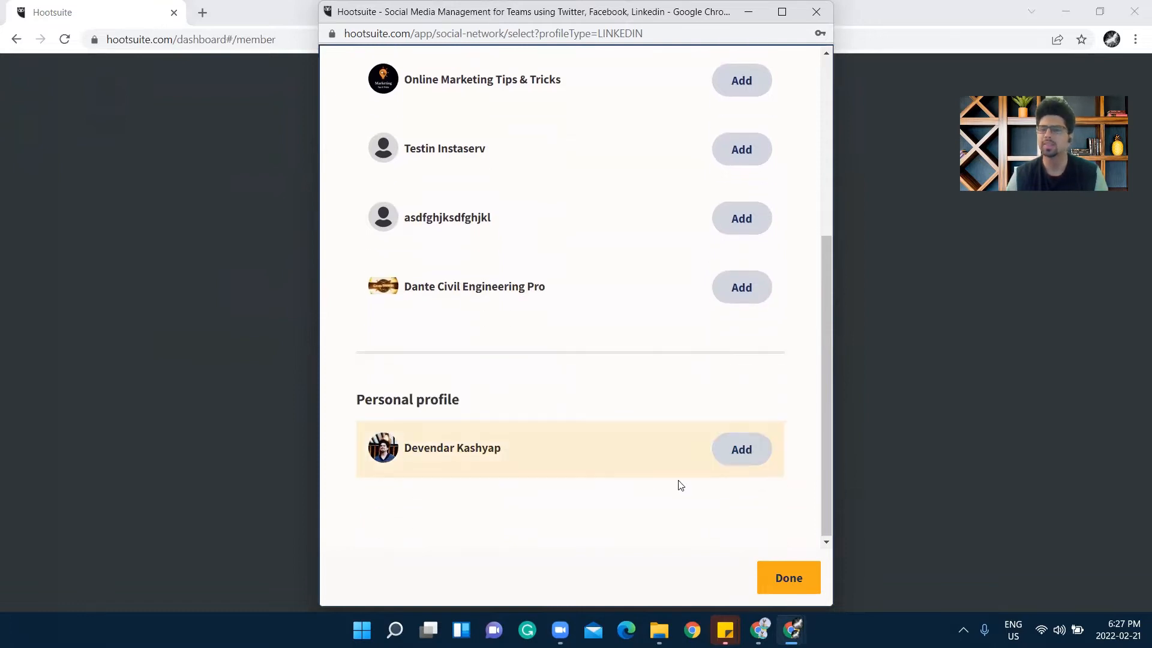
{"action": "left_click", "coordinate": [731, 463]}
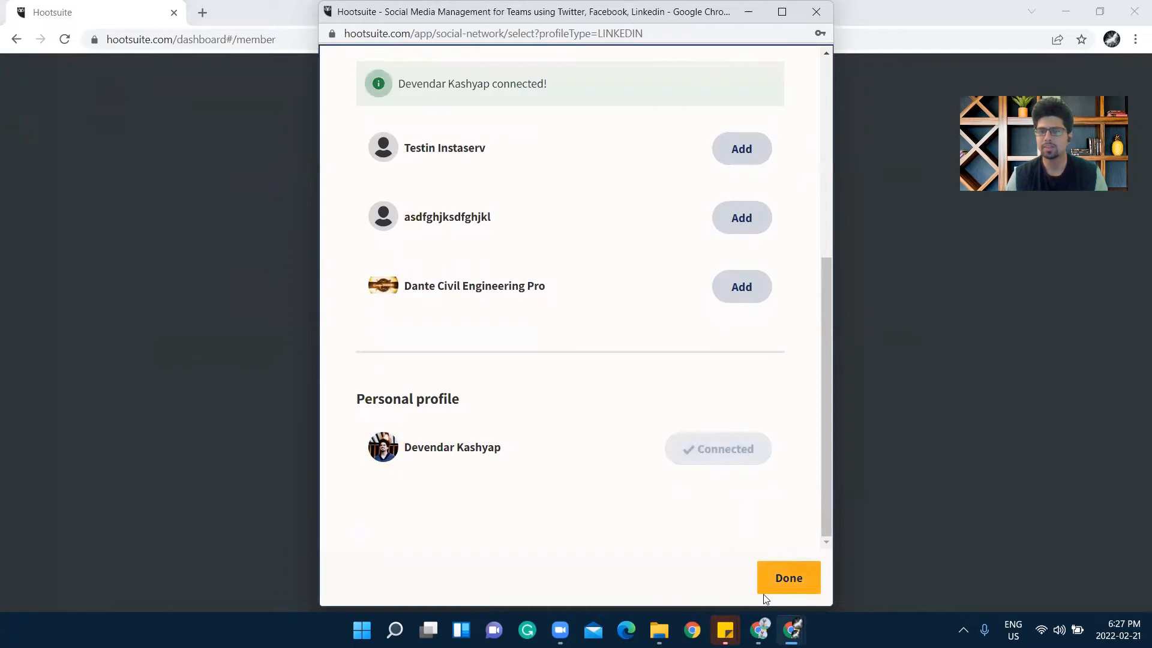
{"action": "scroll", "coordinate": [733, 433], "scroll_direction": "up", "scroll_amount": 2}
{"action": "scroll", "coordinate": [733, 433], "scroll_direction": "down", "scroll_amount": 2}
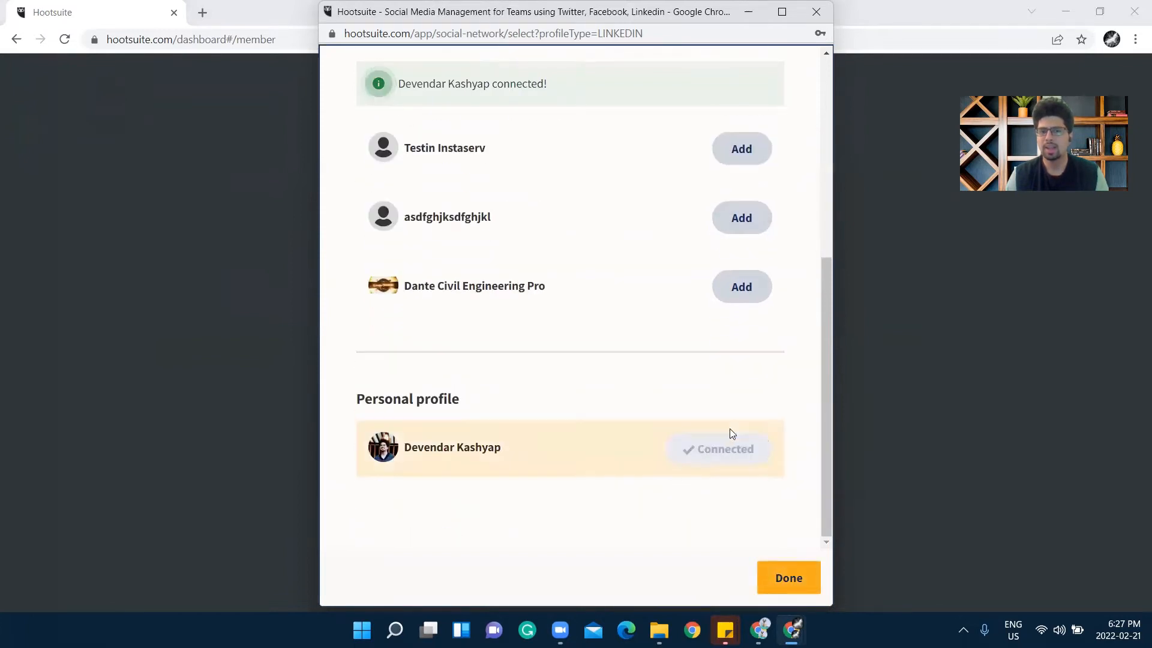
{"action": "left_click", "coordinate": [790, 574]}
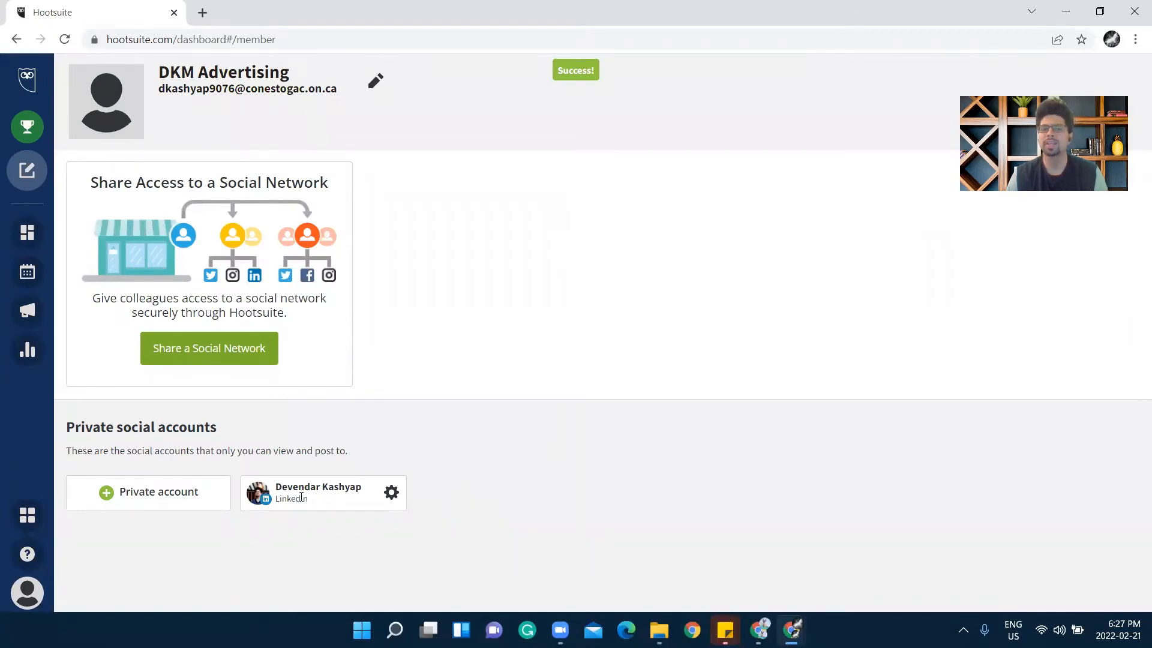
Add the Online Marketing Tips & Tricks LinkedIn page as a private account, then open its options
{"action": "left_click", "coordinate": [155, 499]}
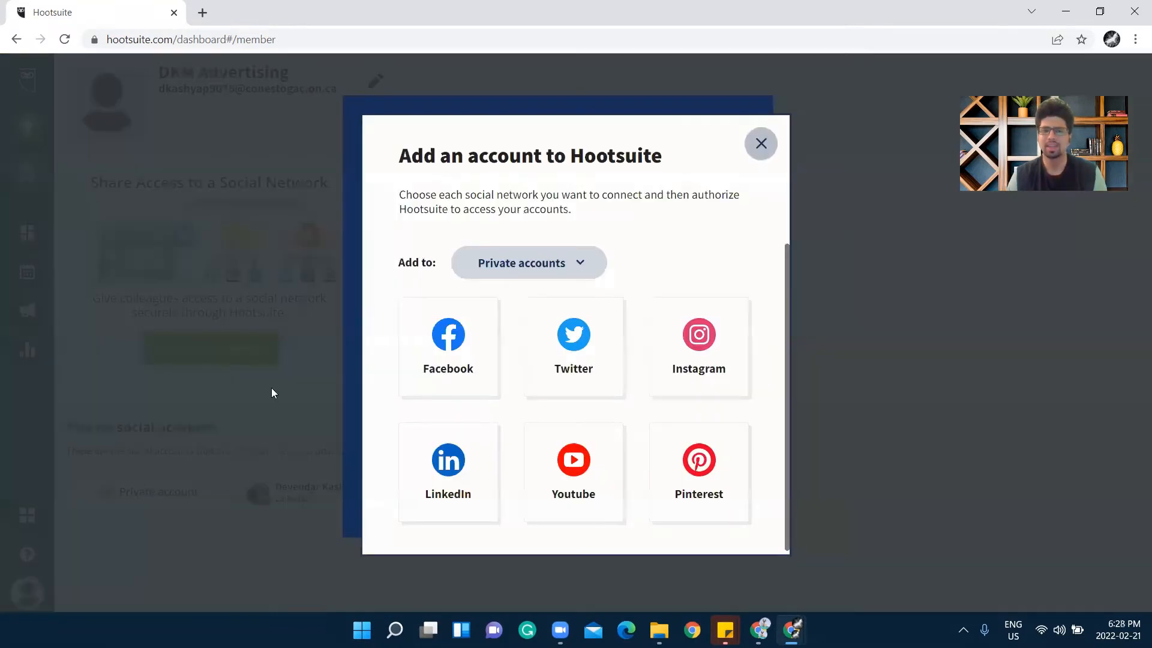
{"action": "left_click", "coordinate": [444, 495]}
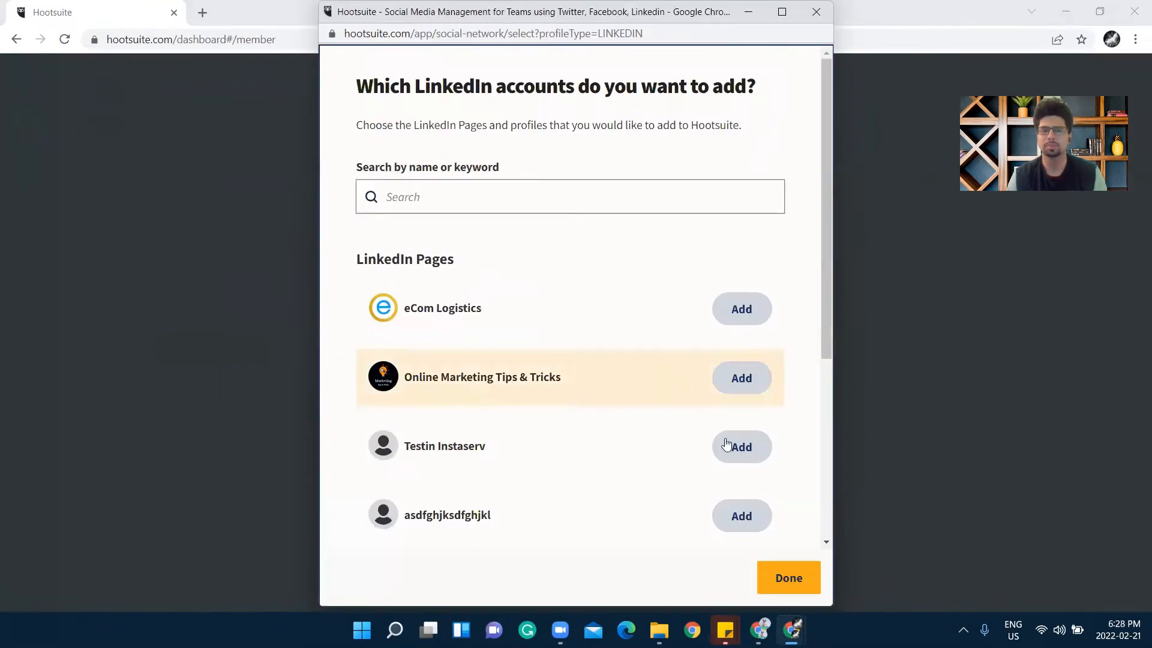
{"action": "scroll", "coordinate": [527, 337], "scroll_direction": "down", "scroll_amount": 3}
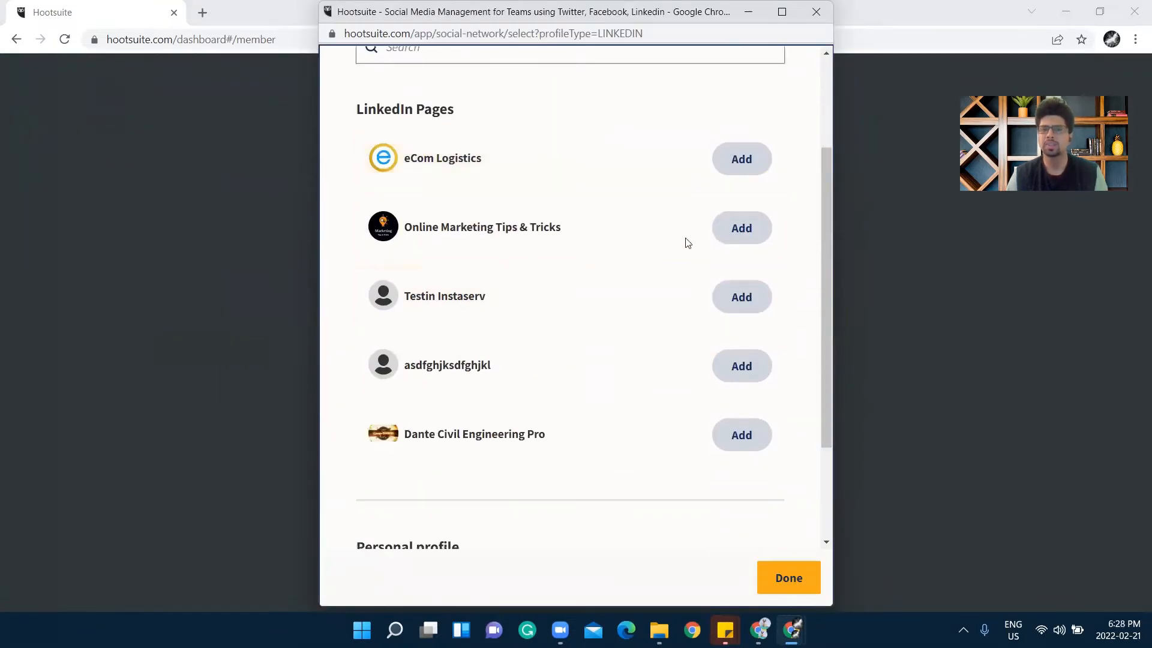
{"action": "left_click", "coordinate": [744, 240]}
{"action": "left_click", "coordinate": [791, 580]}
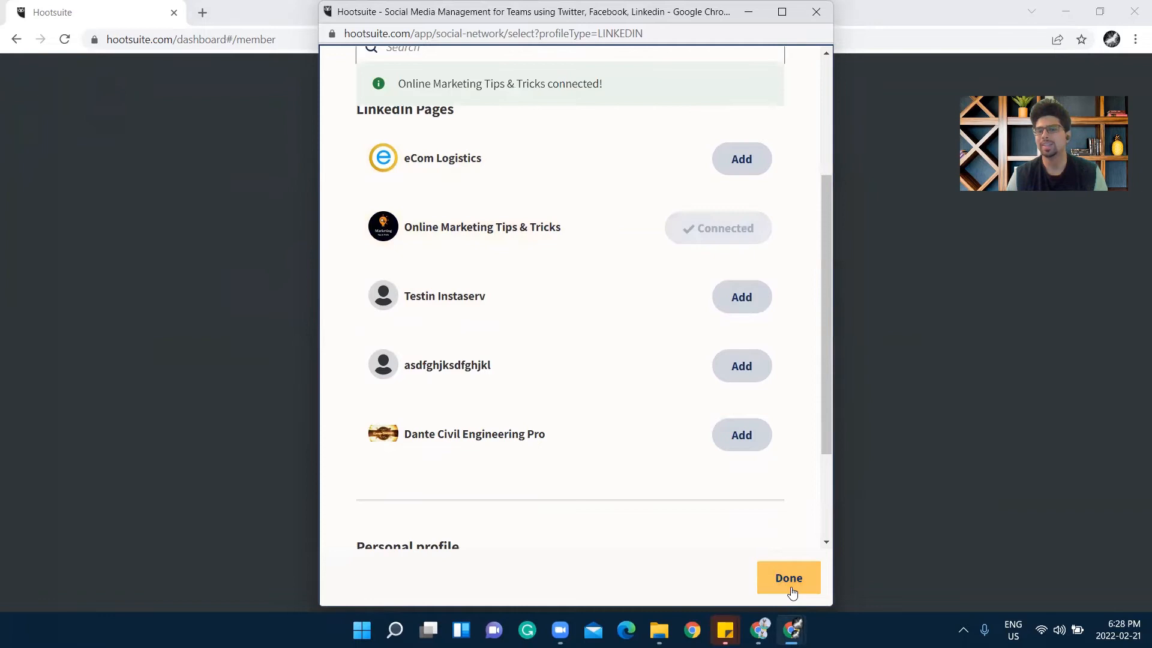
{"action": "left_click", "coordinate": [790, 579]}
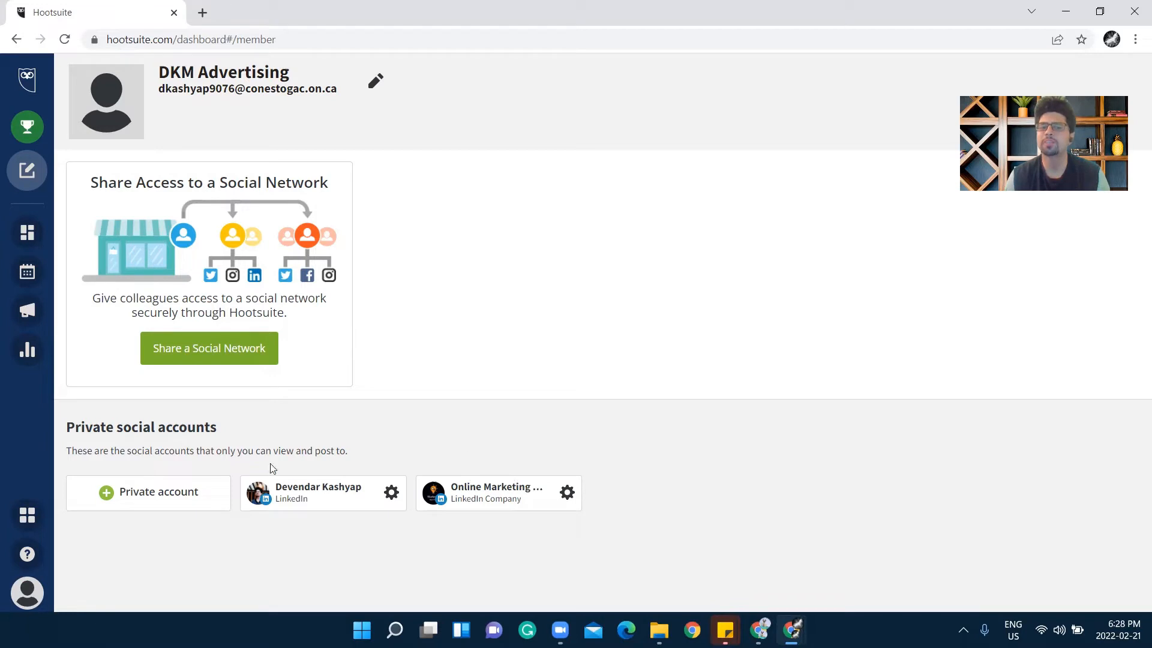
{"action": "left_click", "coordinate": [567, 493]}
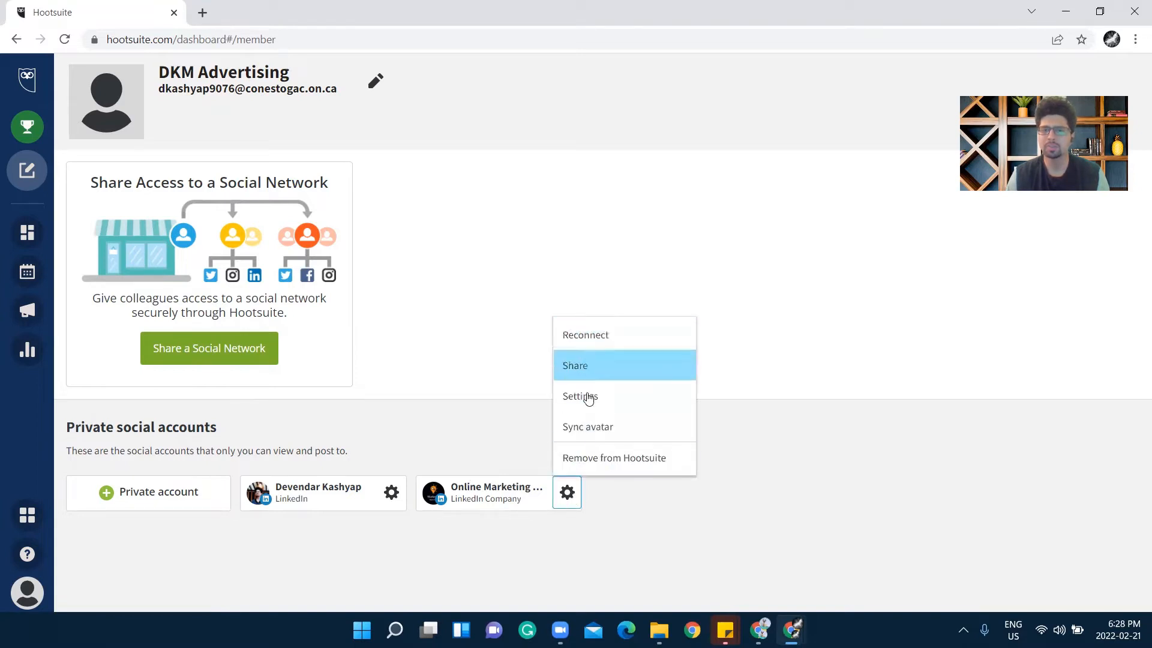
Remove the Online Marketing page from Hootsuite and start adding a private Twitter account
{"action": "left_click", "coordinate": [593, 461]}
{"action": "left_click", "coordinate": [640, 165]}
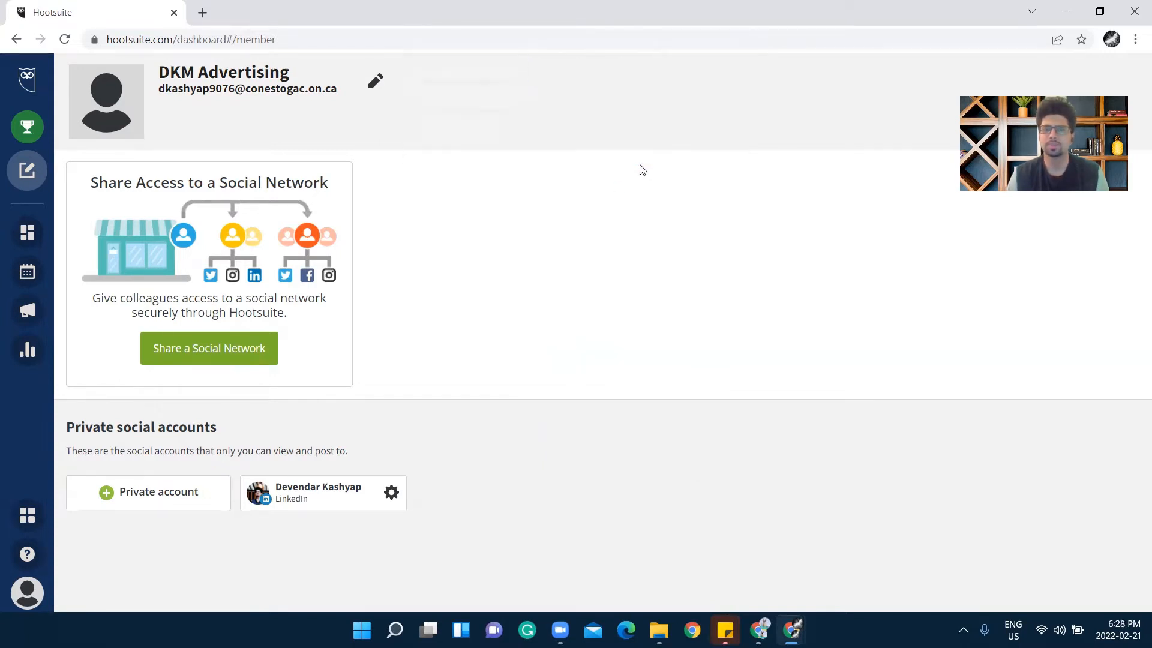
{"action": "left_click", "coordinate": [188, 503]}
{"action": "left_click", "coordinate": [586, 373]}
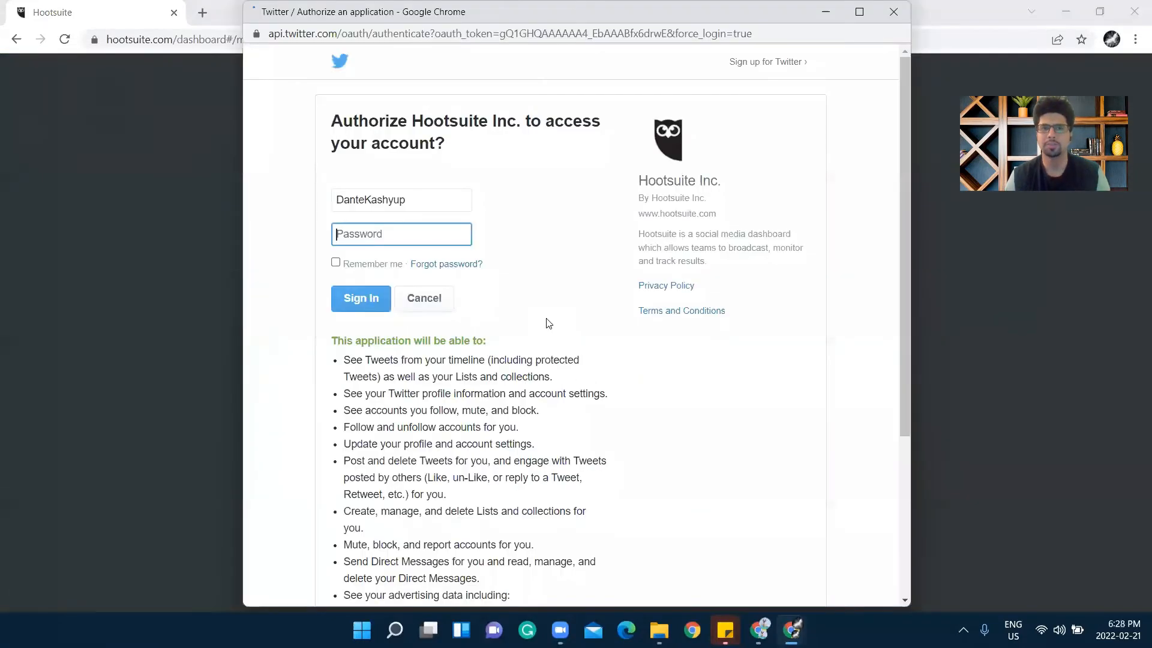
Attempt the Twitter sign-in with the password, then close the prompt and error window
{"action": "left_click", "coordinate": [398, 233]}
{"action": "type", "text": "****"}
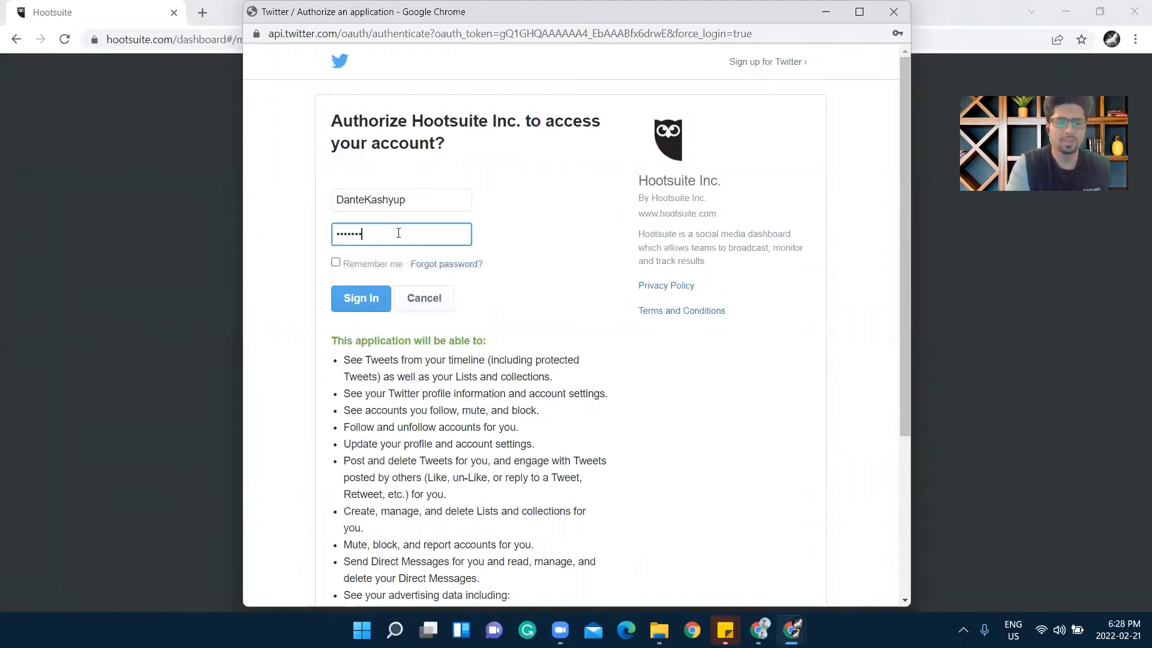
{"action": "key", "text": "Return"}
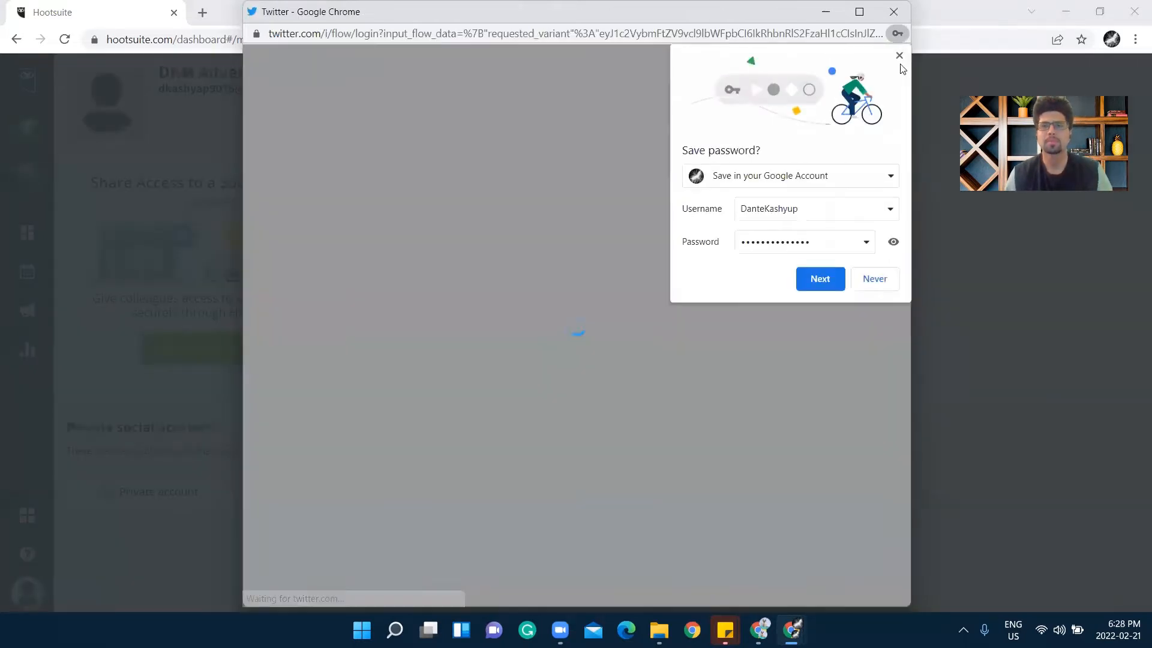
{"action": "left_click", "coordinate": [900, 55]}
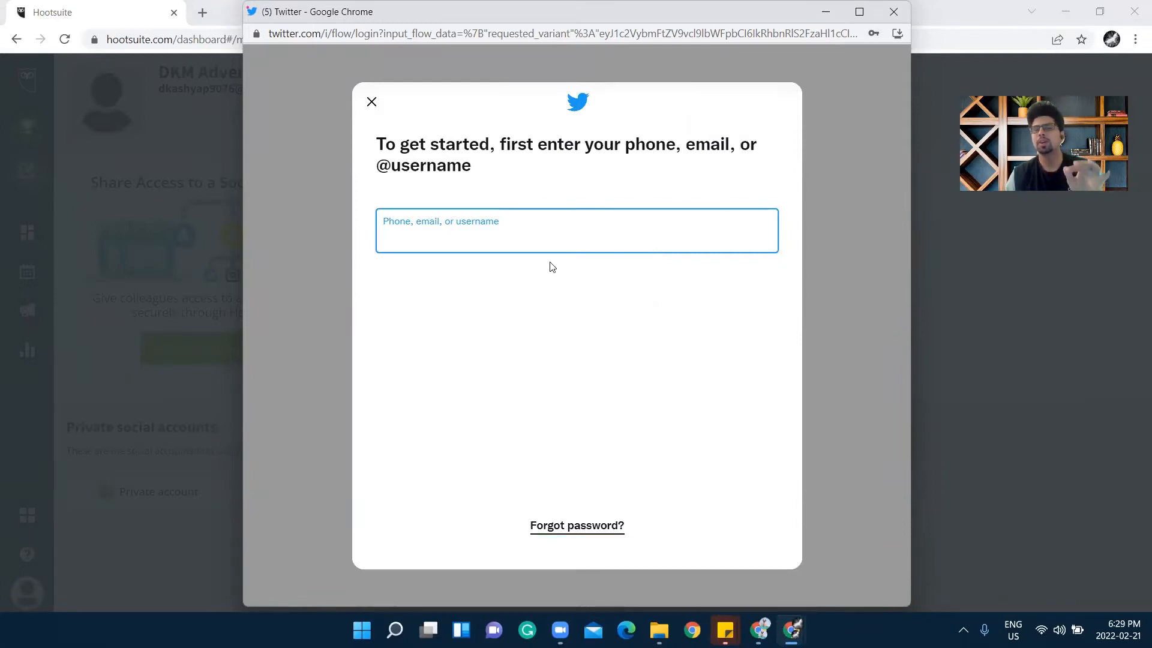
{"action": "left_click", "coordinate": [370, 103]}
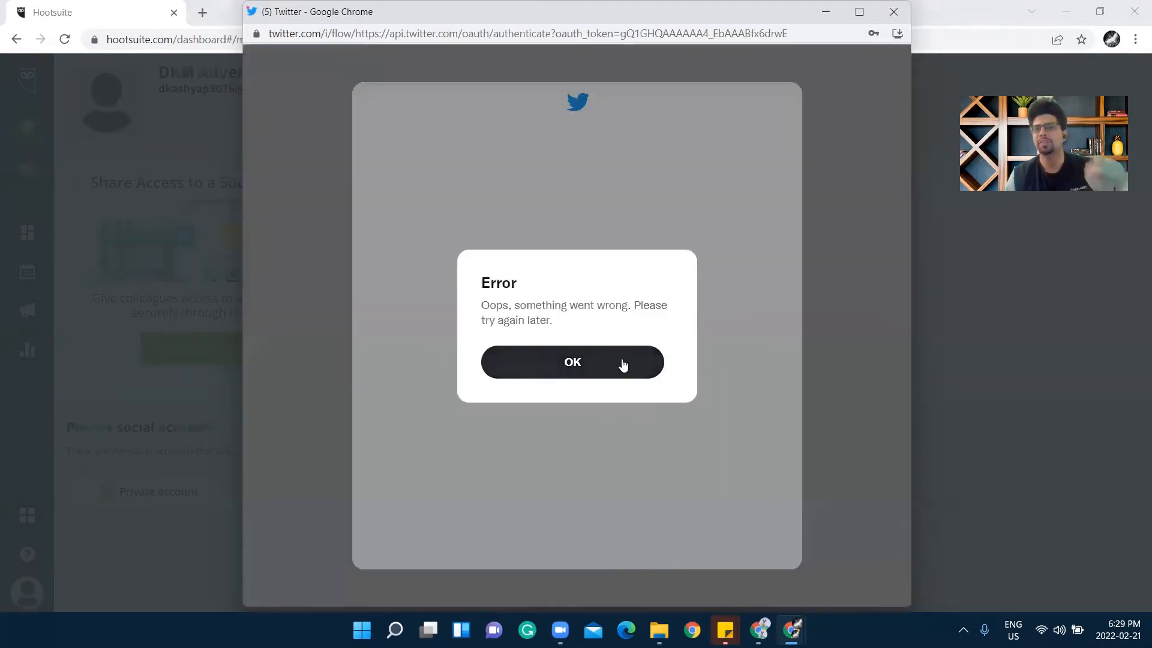
{"action": "left_click", "coordinate": [891, 11]}
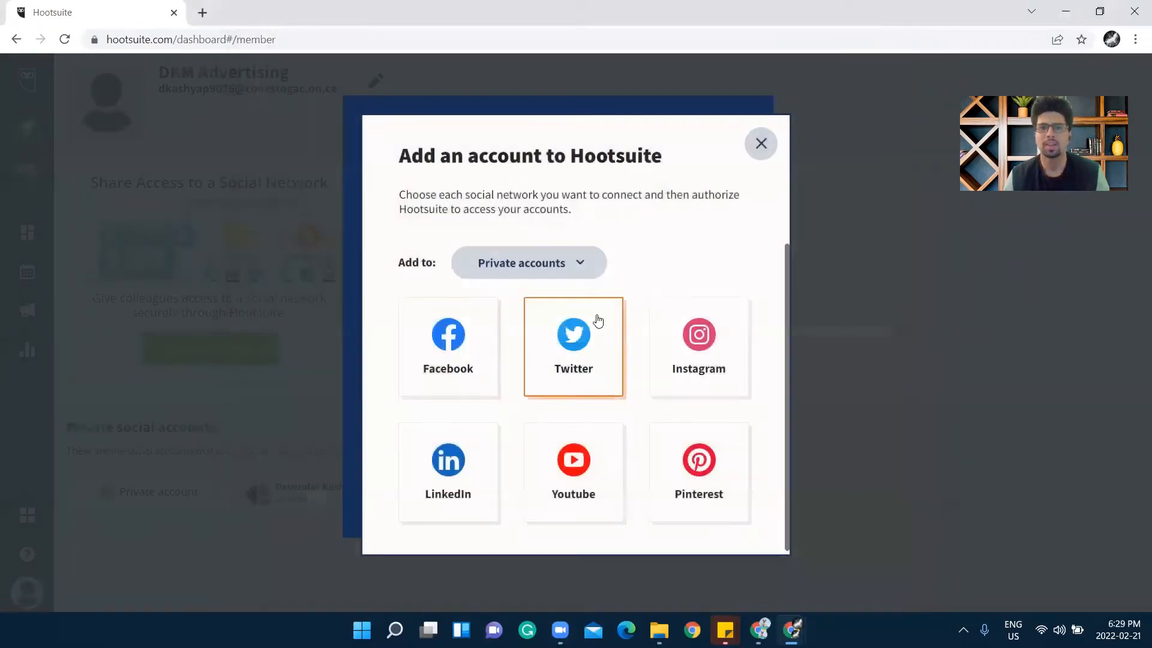
Reconnect Twitter by signing in with the account password and taking ownership of it
{"action": "left_click", "coordinate": [563, 349]}
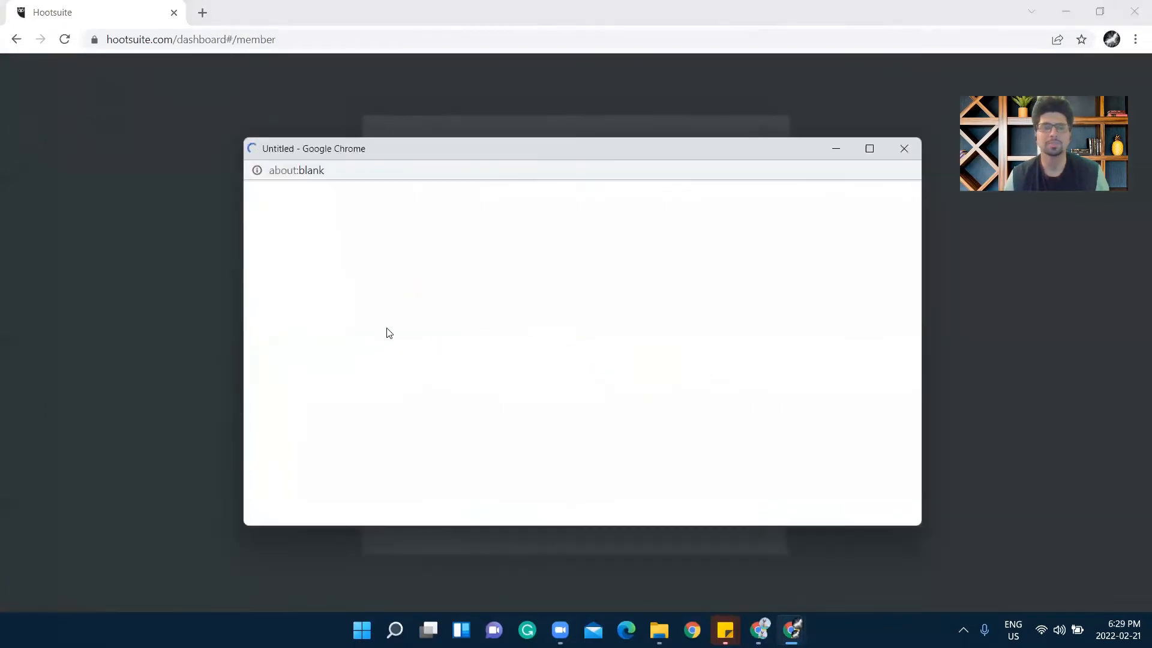
{"action": "left_click", "coordinate": [387, 229]}
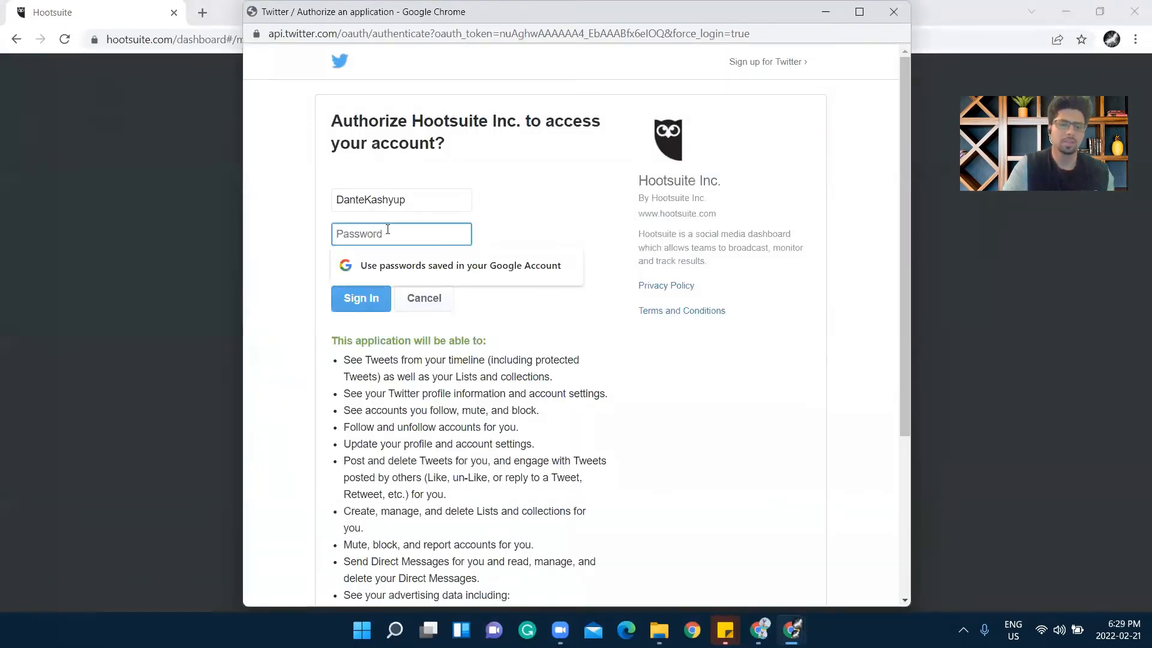
{"action": "type", "text": "•••••••••••"}
{"action": "key", "text": "Return"}
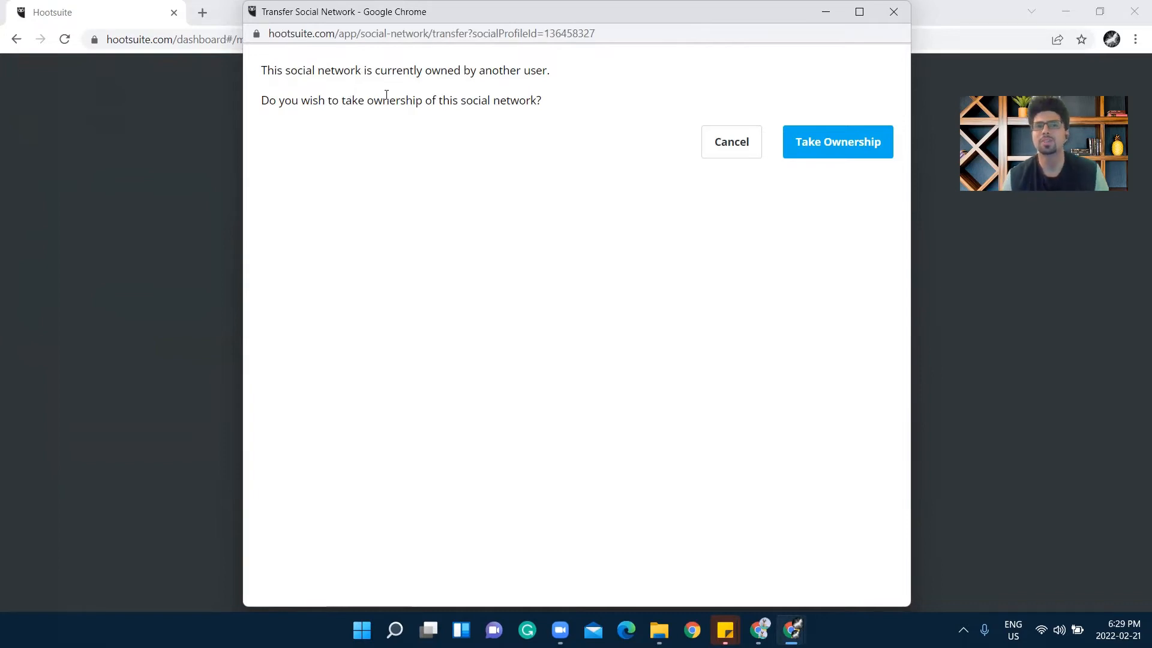
{"action": "left_click", "coordinate": [817, 142]}
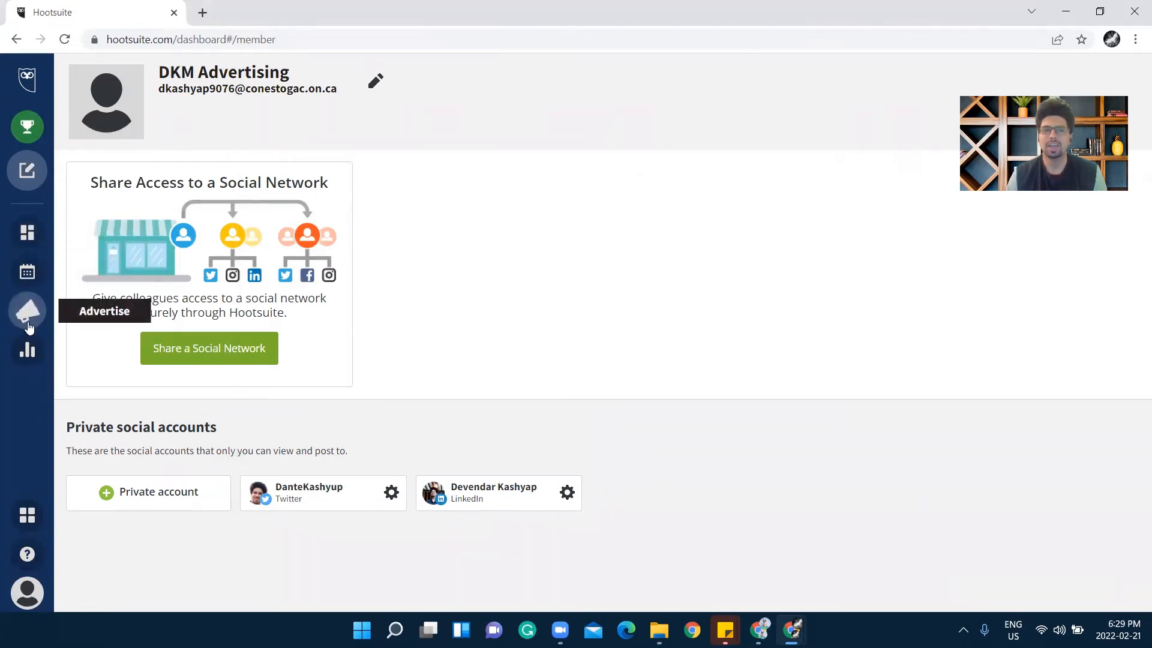
Open the Streams dashboard and view the LinkedIn Company board
{"action": "left_click", "coordinate": [27, 236]}
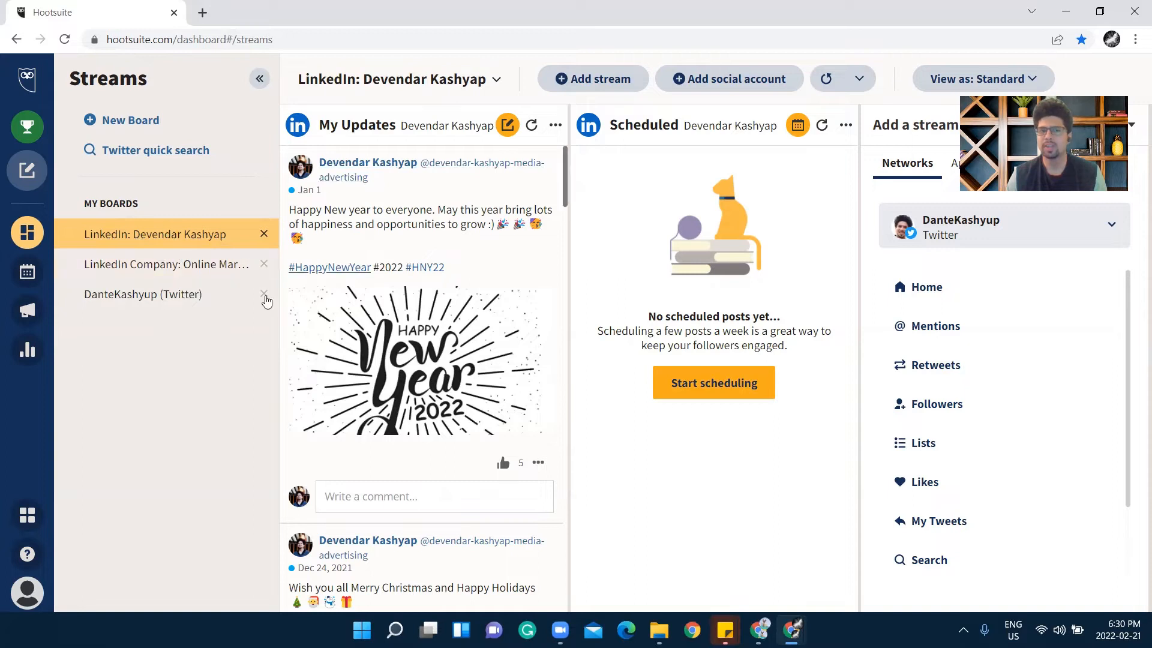
{"action": "left_click", "coordinate": [190, 264]}
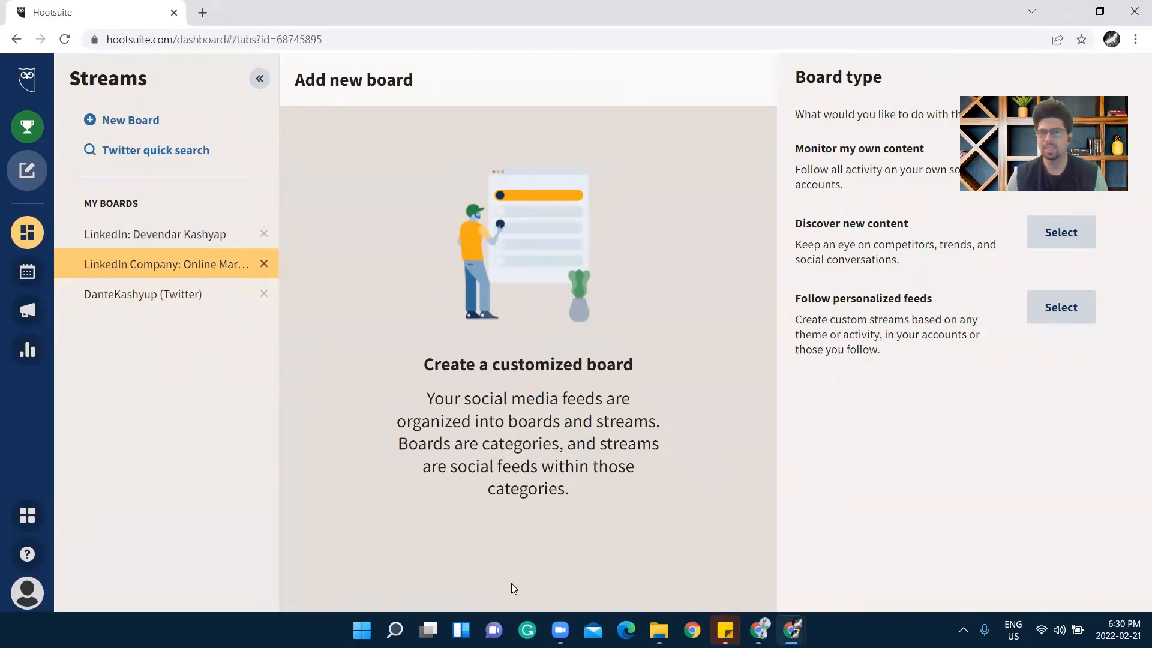
Review the Twitter board's streams, then delete the LinkedIn Company board and confirm
{"action": "left_click", "coordinate": [164, 298]}
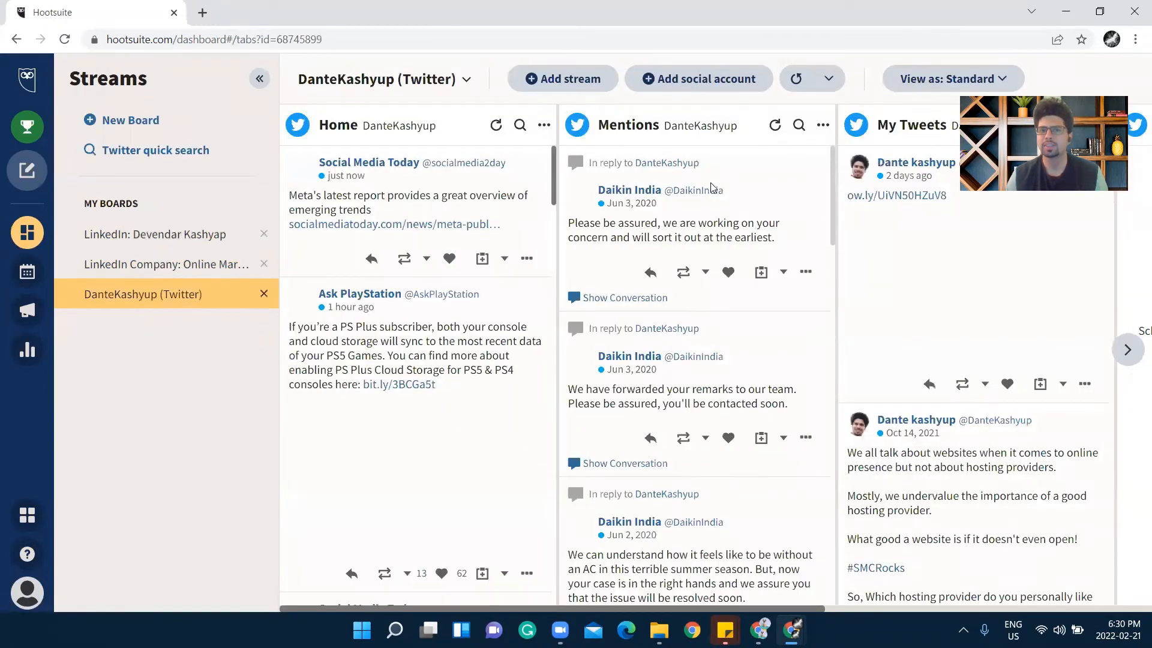
{"action": "scroll", "coordinate": [688, 306], "scroll_direction": "down", "scroll_amount": 4}
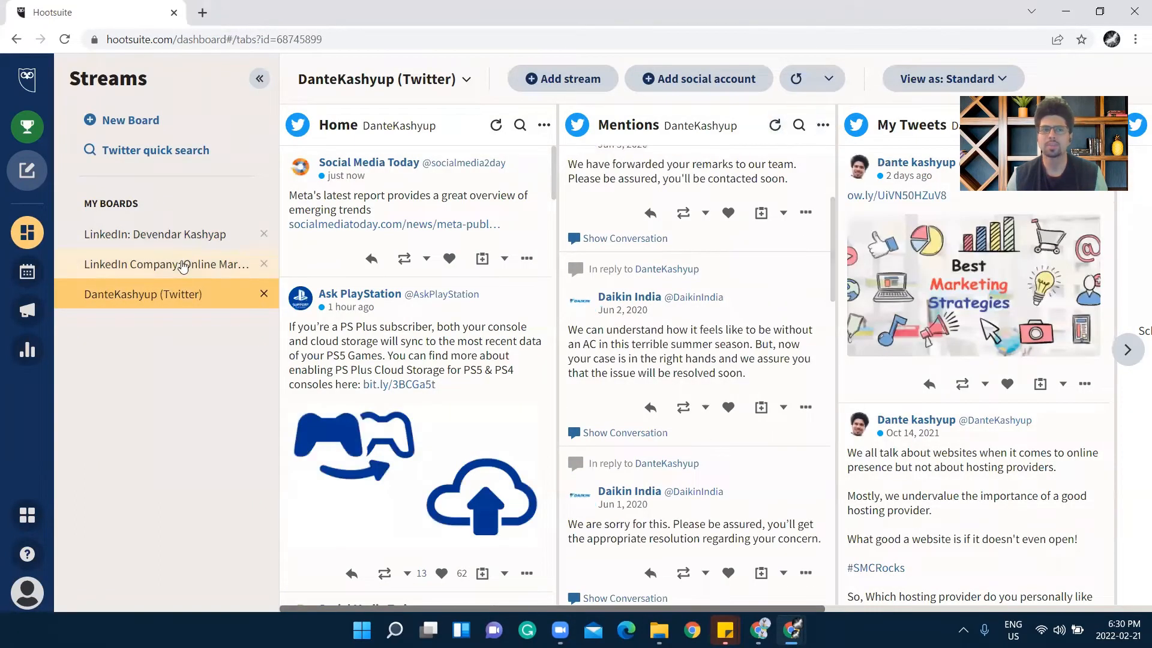
{"action": "left_click", "coordinate": [183, 267]}
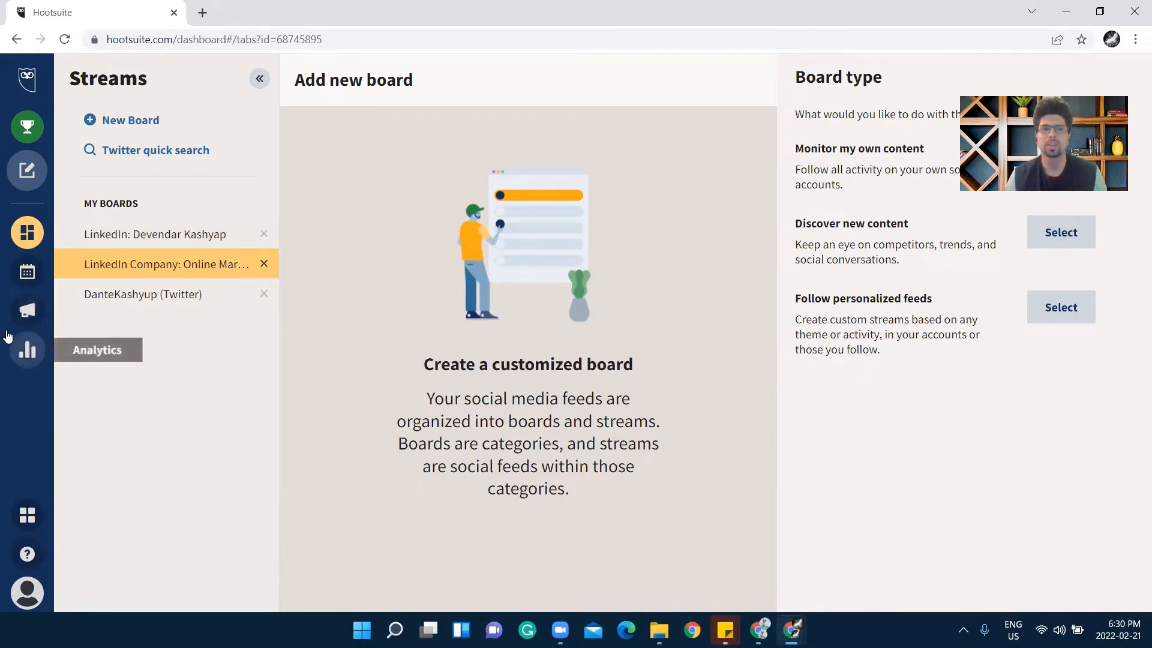
{"action": "left_click", "coordinate": [263, 264]}
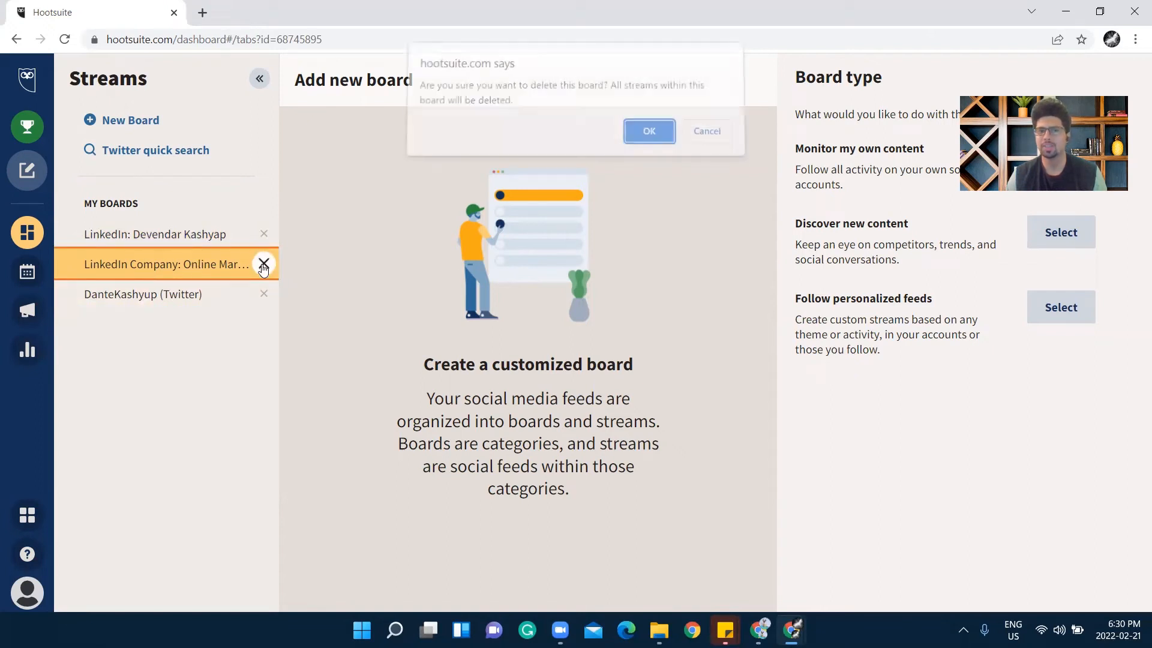
{"action": "left_click", "coordinate": [648, 139]}
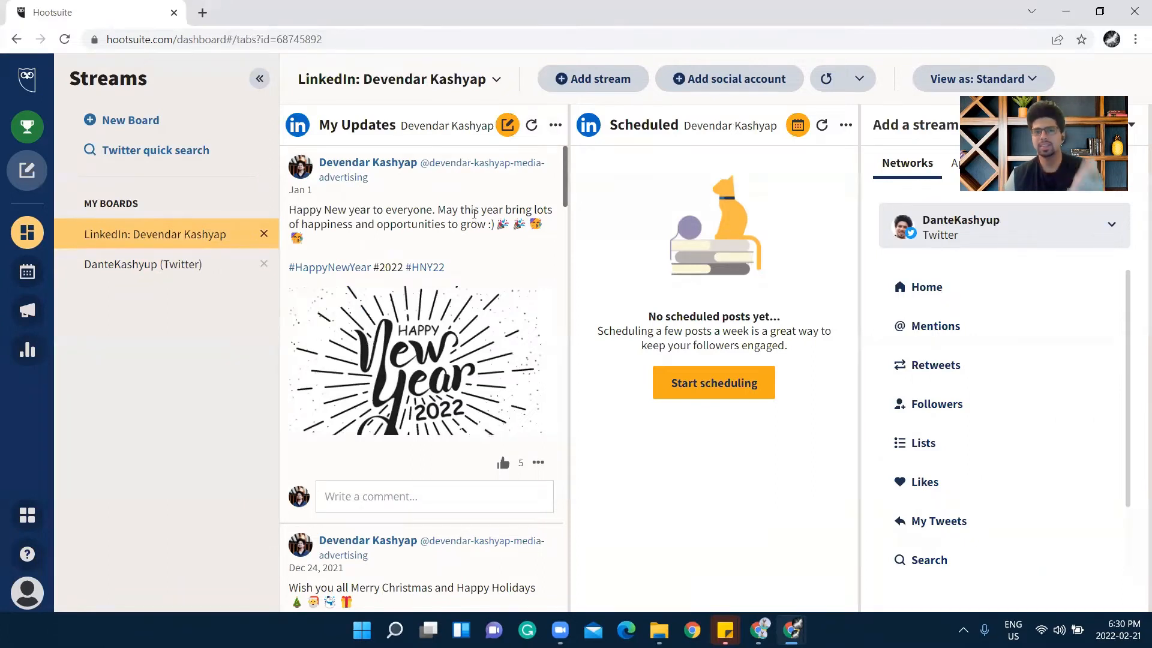
Add Twitter Home, Mentions, Retweets and New Followers streams to the LinkedIn profile board
{"action": "scroll", "coordinate": [455, 240], "scroll_direction": "down", "scroll_amount": 4}
{"action": "scroll", "coordinate": [360, 180], "scroll_direction": "up", "scroll_amount": 4}
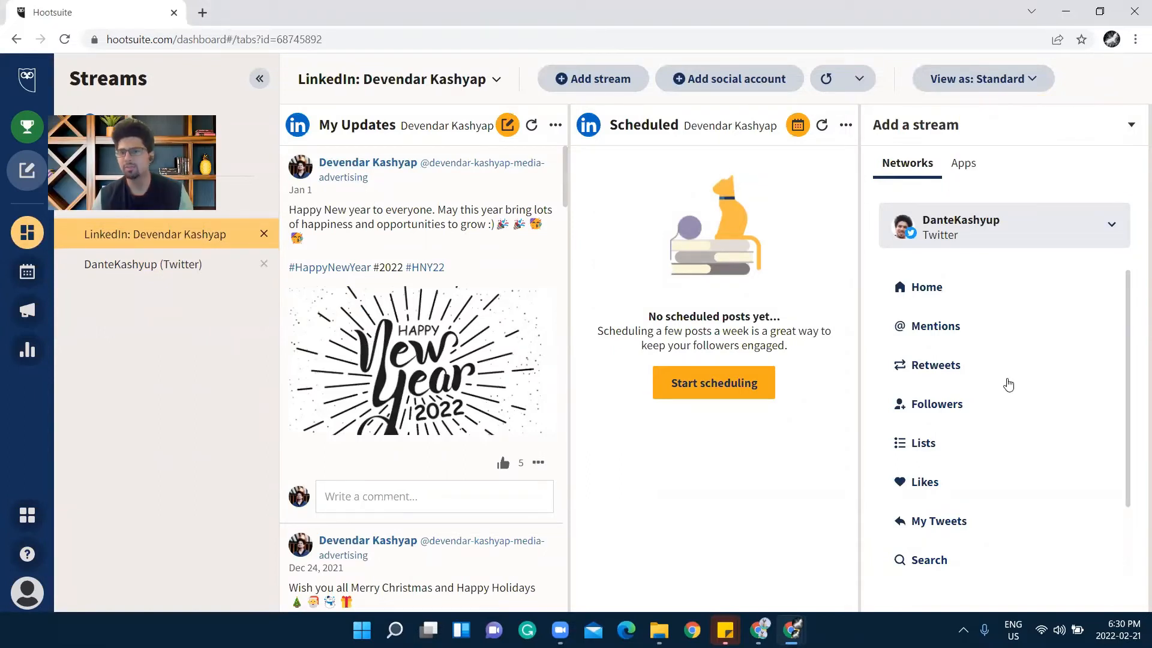
{"action": "scroll", "coordinate": [1006, 401], "scroll_direction": "down", "scroll_amount": 2}
{"action": "scroll", "coordinate": [1005, 419], "scroll_direction": "up", "scroll_amount": 2}
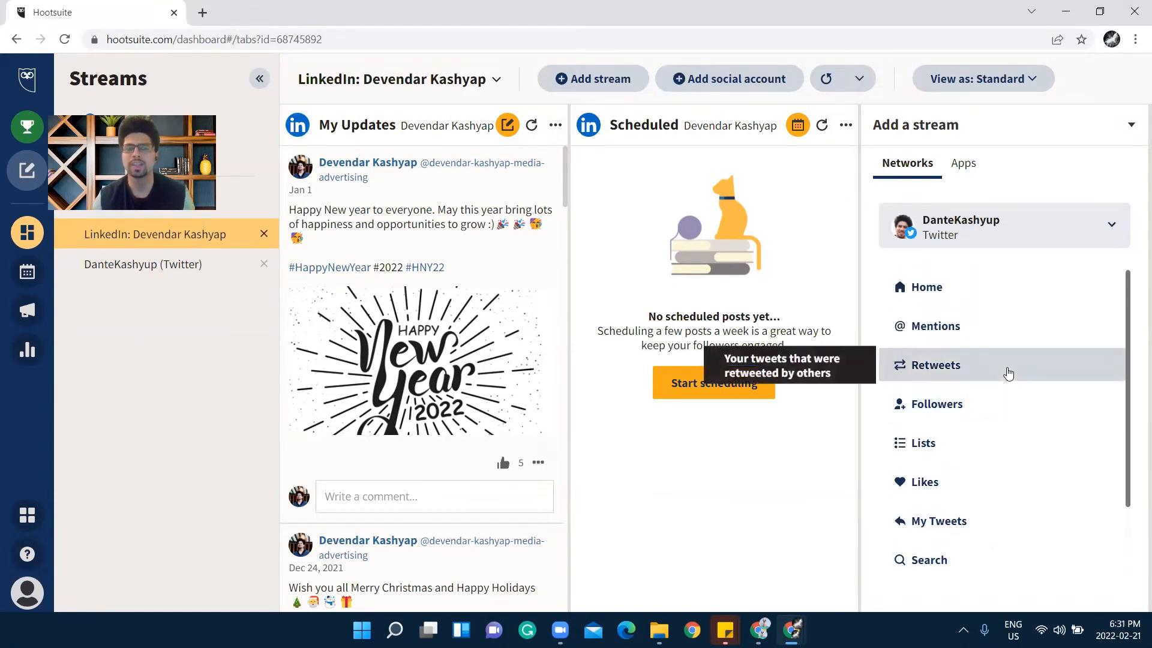
{"action": "left_click", "coordinate": [959, 294]}
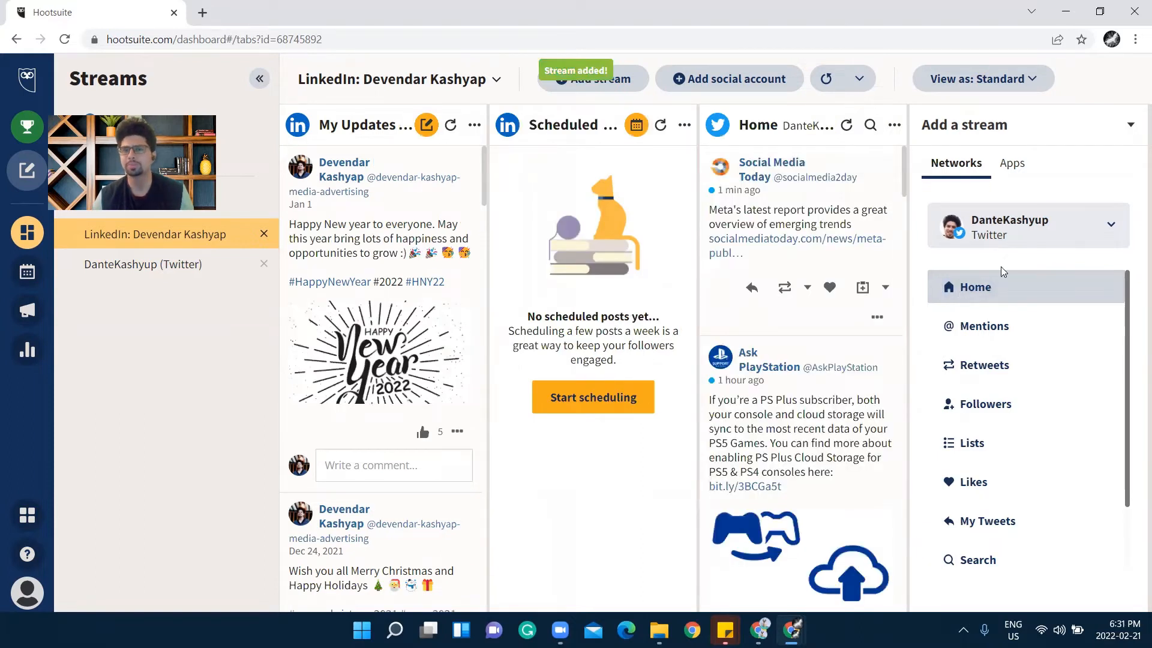
{"action": "left_click", "coordinate": [1002, 328]}
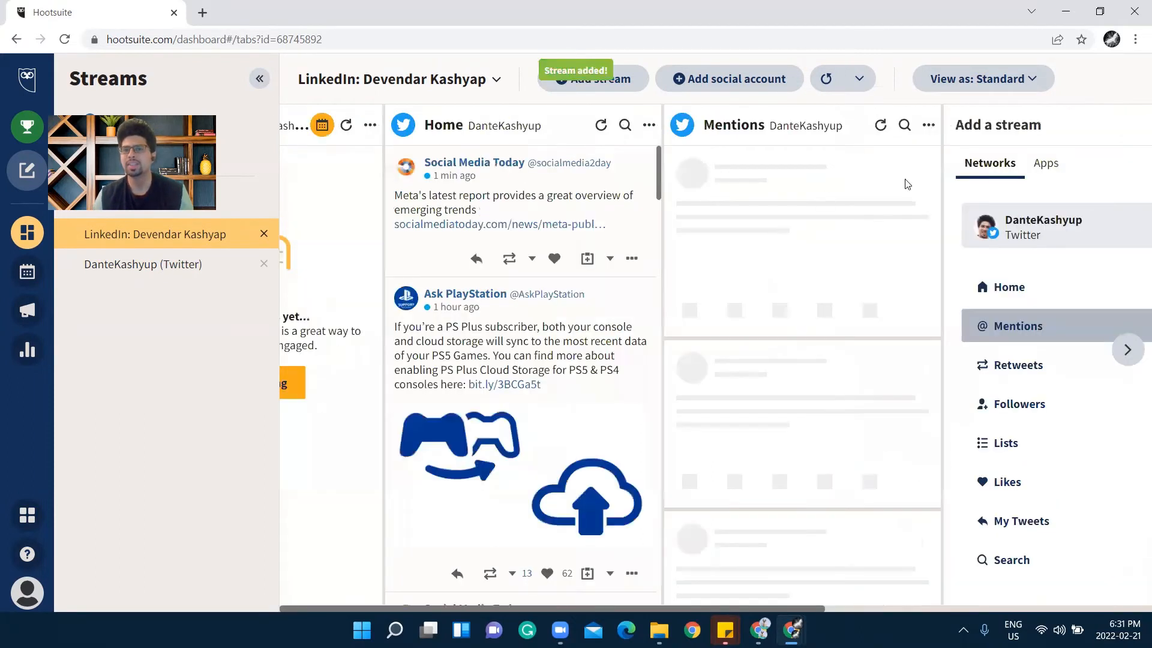
{"action": "left_click", "coordinate": [970, 366]}
{"action": "left_click", "coordinate": [964, 404]}
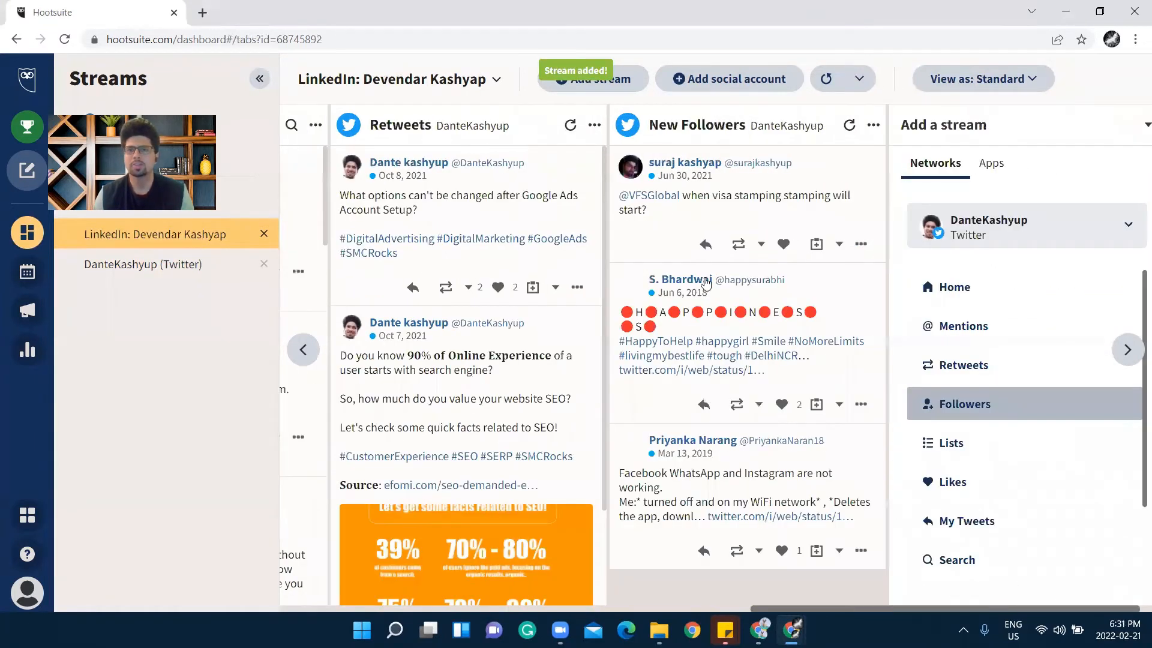
Scroll back to the My Updates column and close the enlarged Happy New Year image
{"action": "left_click", "coordinate": [301, 359]}
{"action": "left_click", "coordinate": [302, 359]}
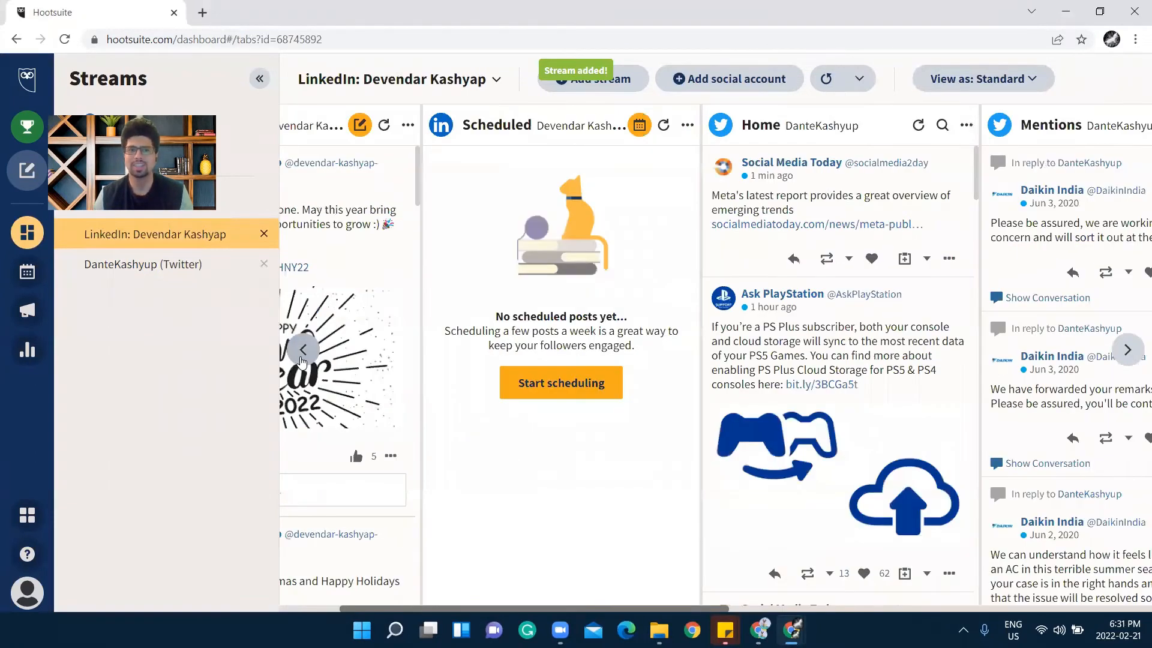
{"action": "left_click", "coordinate": [347, 311]}
{"action": "left_click", "coordinate": [801, 120]}
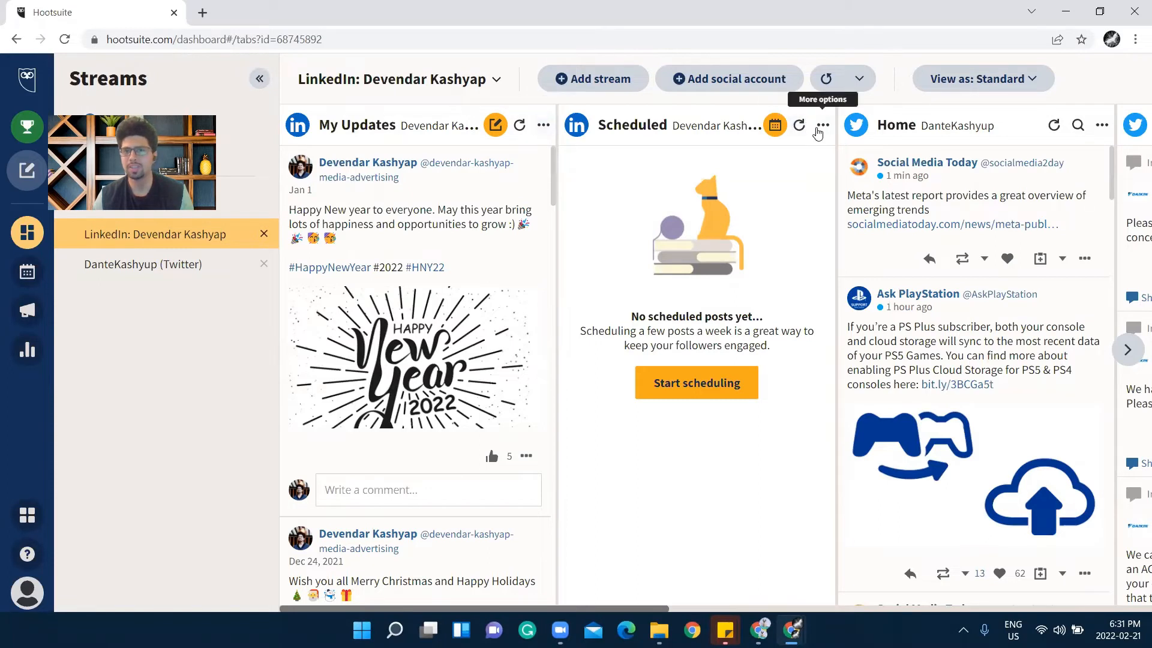
Delete the My Updates stream and move the Home column to the first position
{"action": "left_click", "coordinate": [542, 125]}
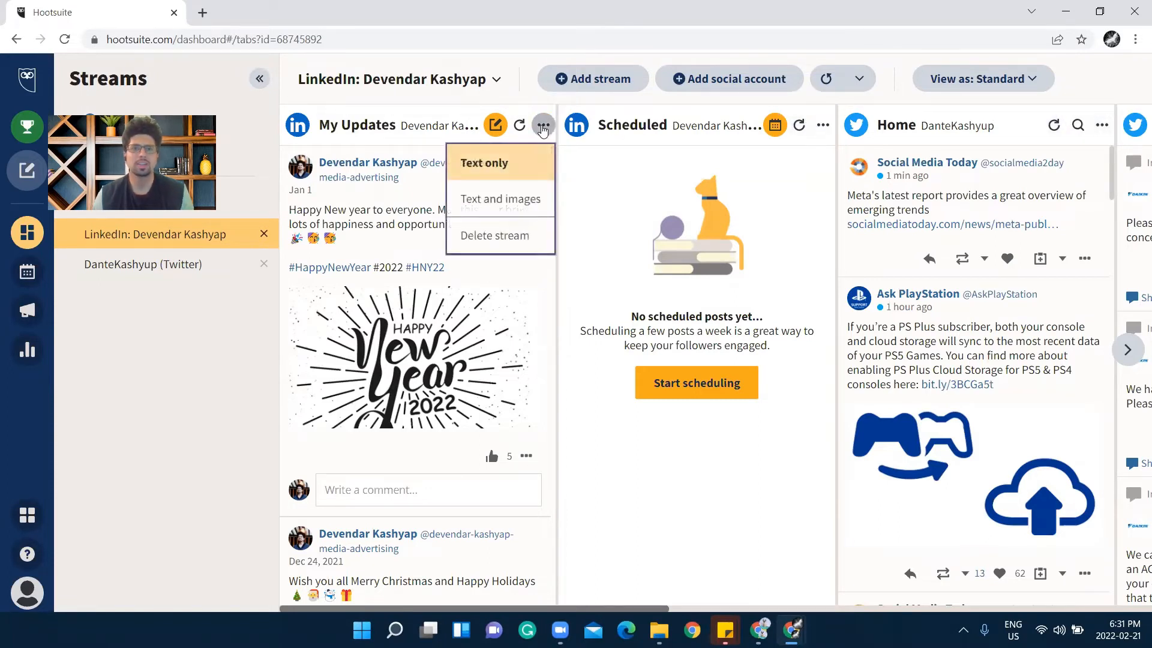
{"action": "left_click", "coordinate": [534, 235]}
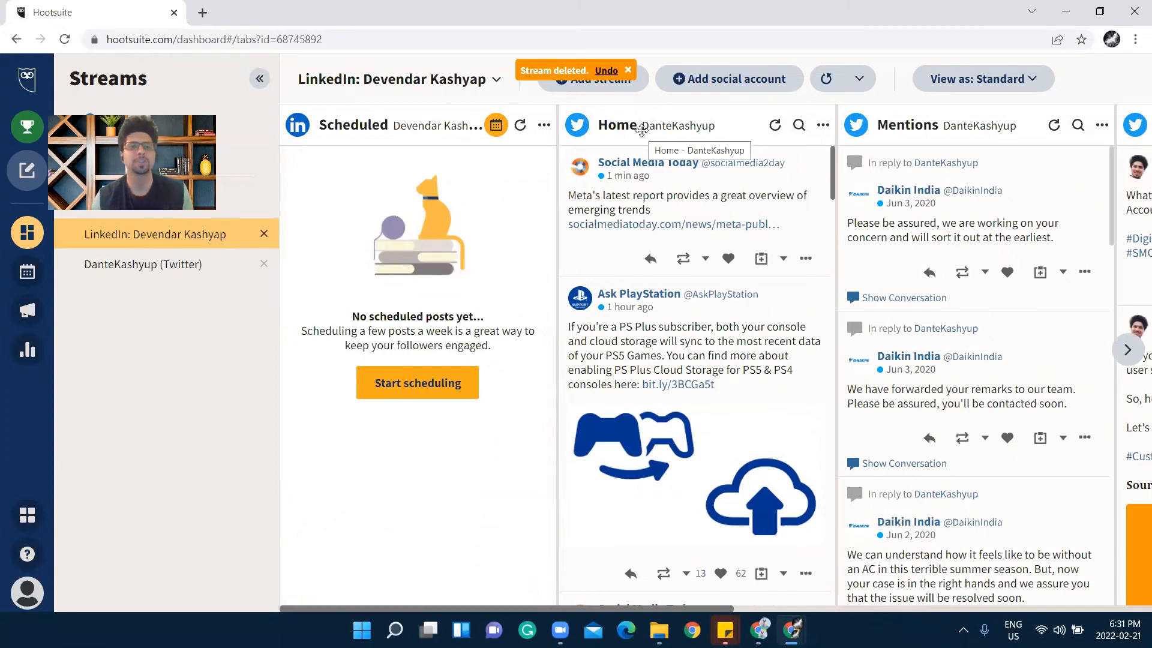
{"action": "left_click_drag", "start_coordinate": [556, 111], "coordinate": [418, 124]}
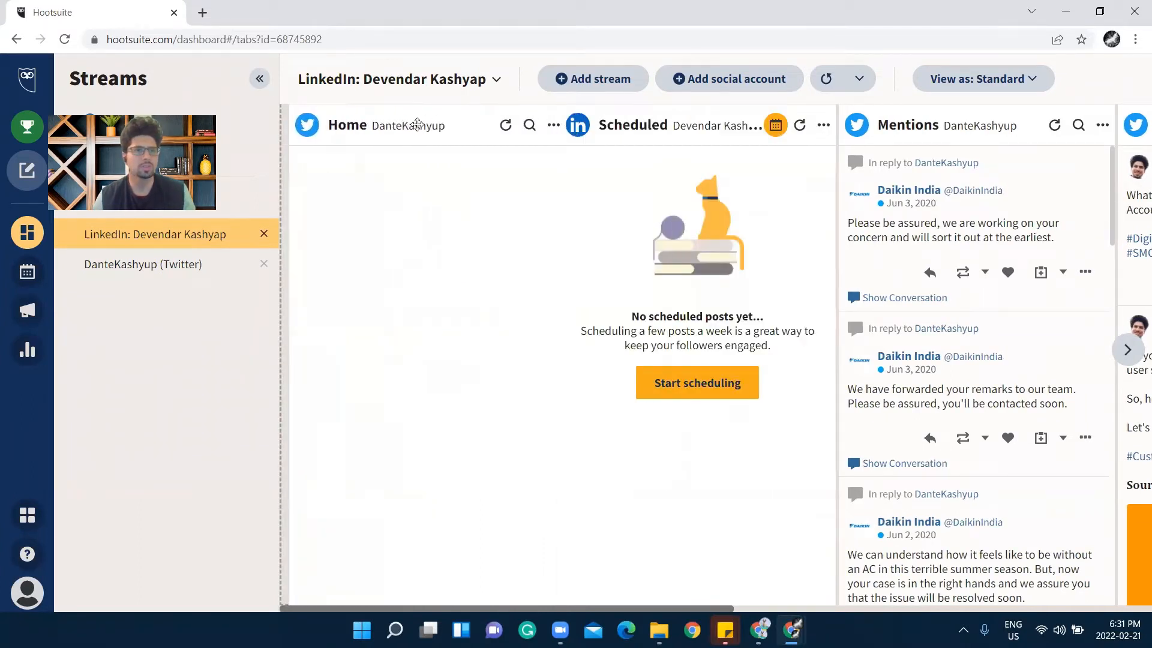
{"action": "left_click_drag", "start_coordinate": [417, 124], "coordinate": [420, 124]}
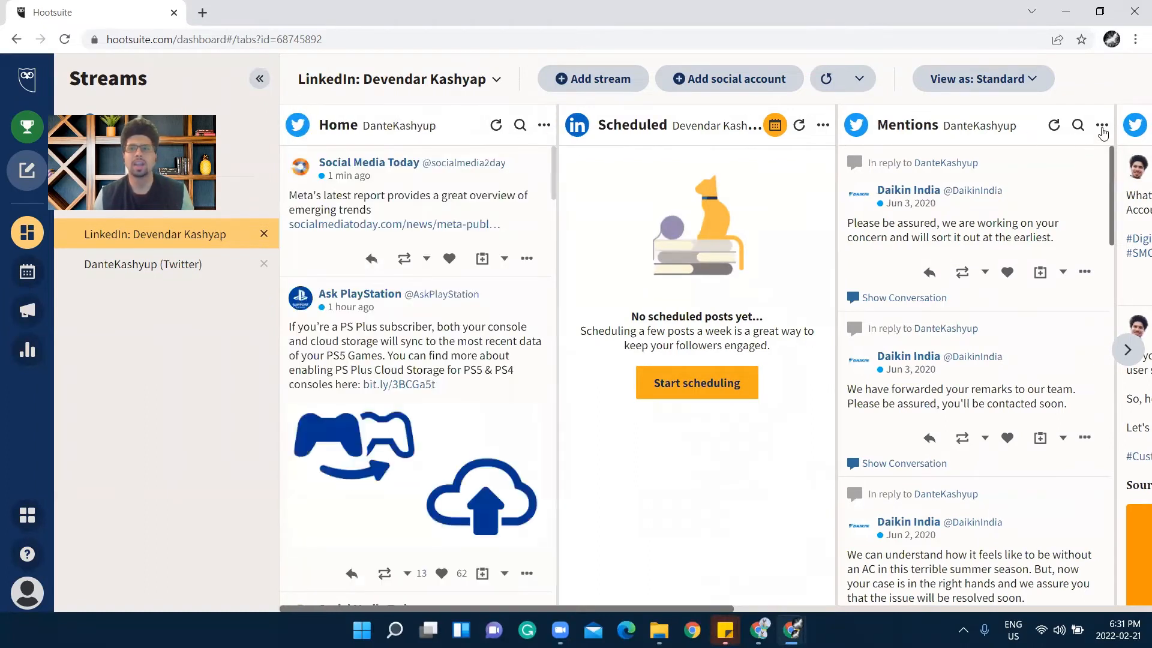
Delete the Mentions, Retweets and New Followers streams, leaving Home followed by Scheduled
{"action": "left_click", "coordinate": [1101, 126]}
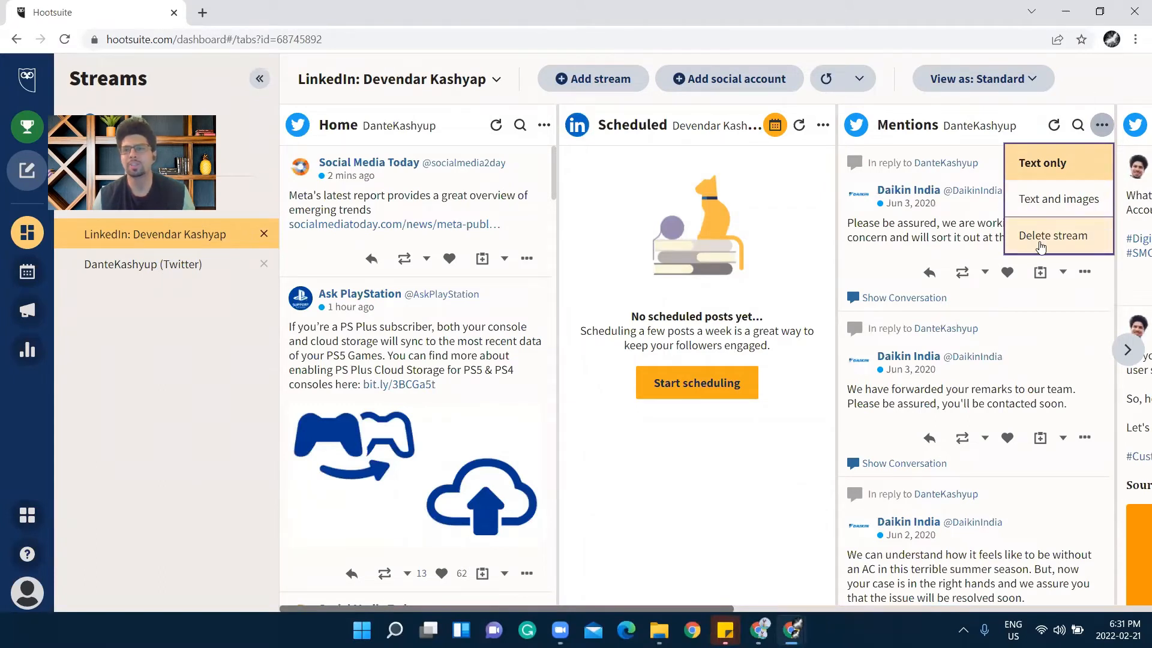
{"action": "left_click", "coordinate": [1040, 246]}
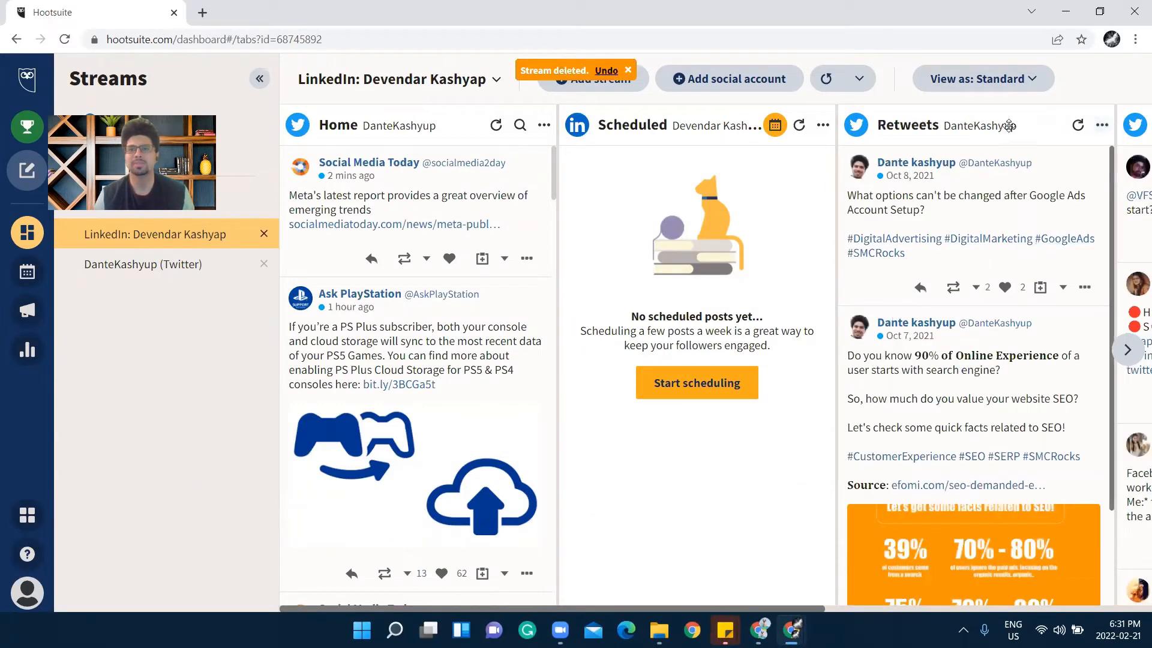
{"action": "left_click_drag", "start_coordinate": [1021, 129], "coordinate": [771, 126]}
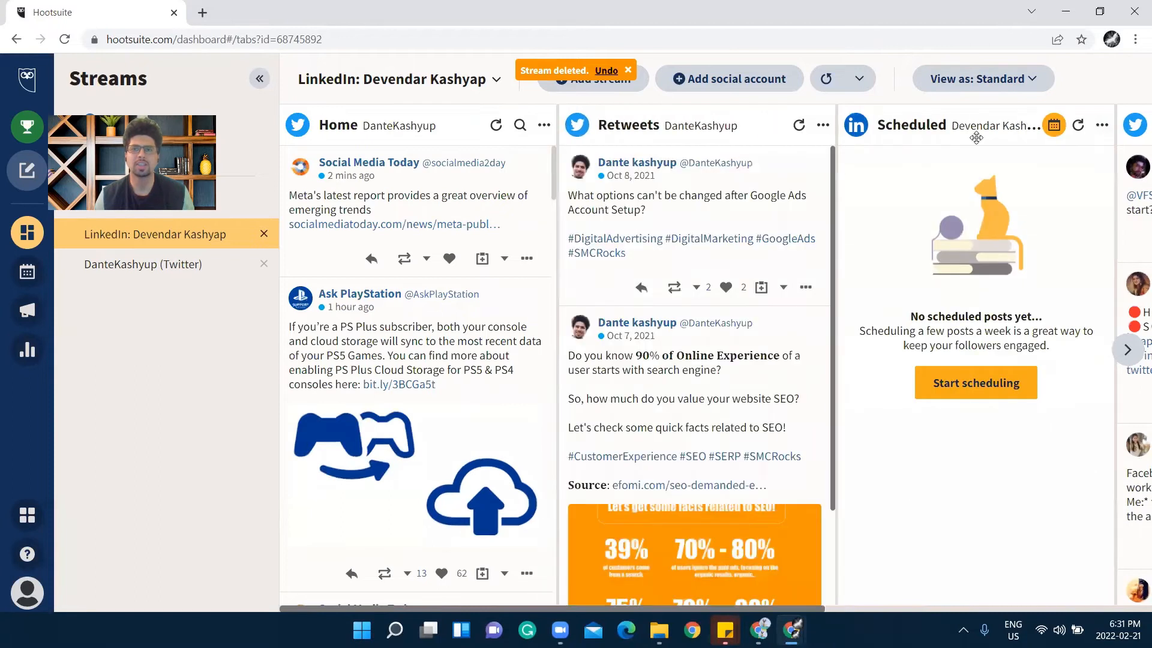
{"action": "left_click", "coordinate": [1102, 125]}
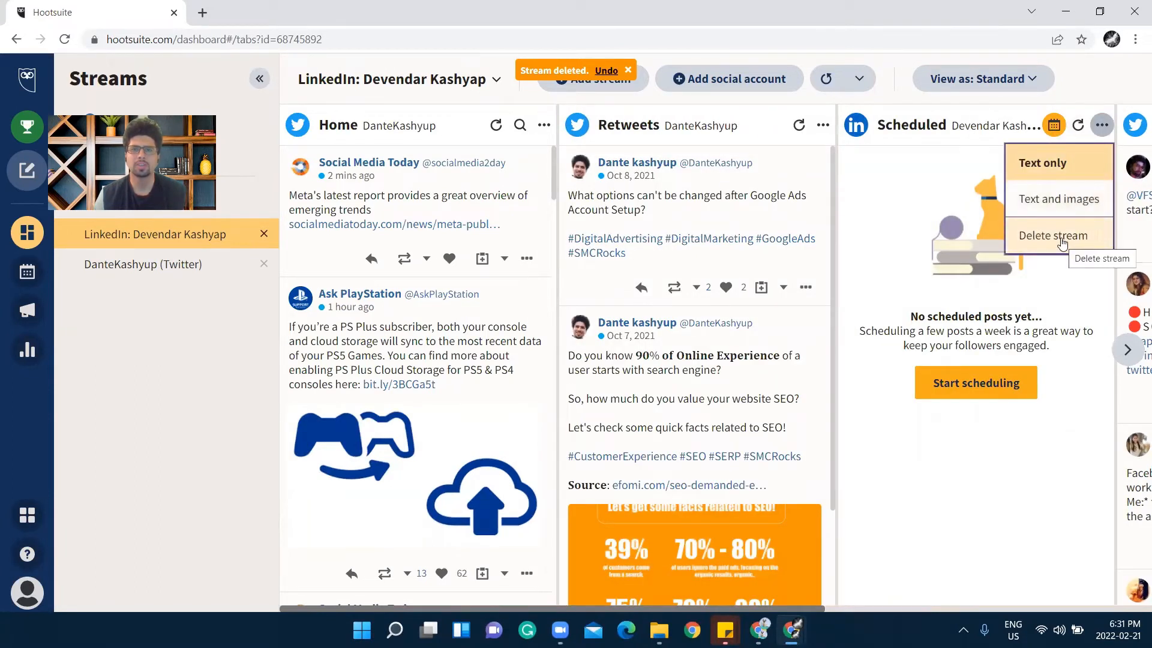
{"action": "left_click", "coordinate": [816, 134]}
{"action": "left_click", "coordinate": [786, 235]}
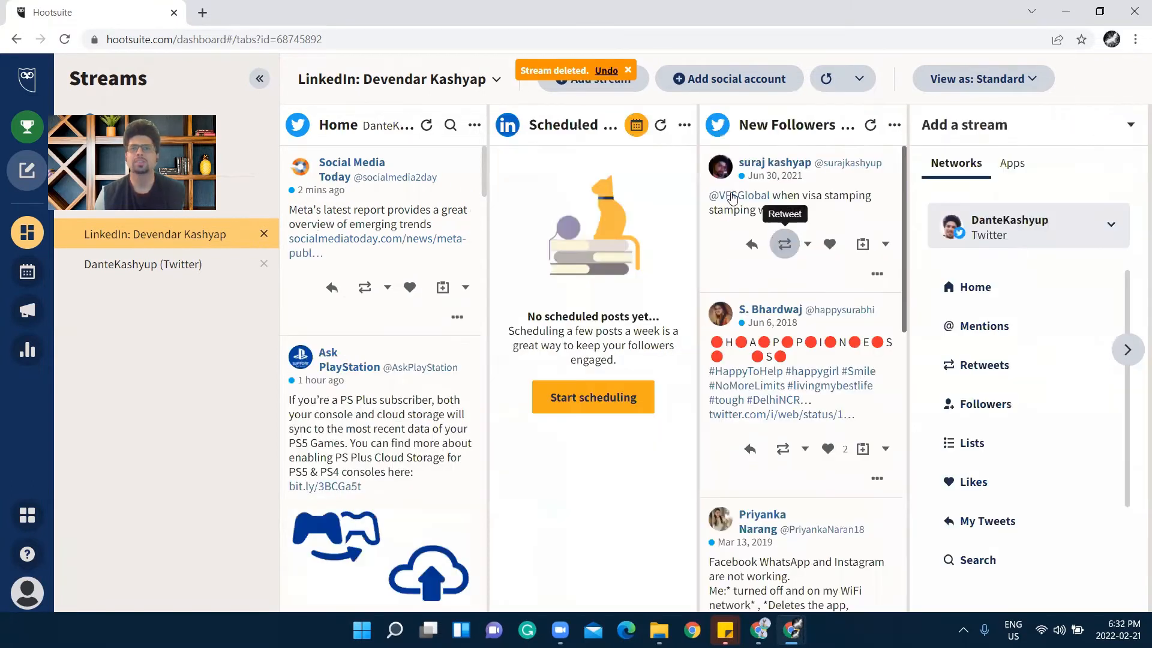
{"action": "left_click", "coordinate": [893, 125]}
{"action": "left_click", "coordinate": [868, 224]}
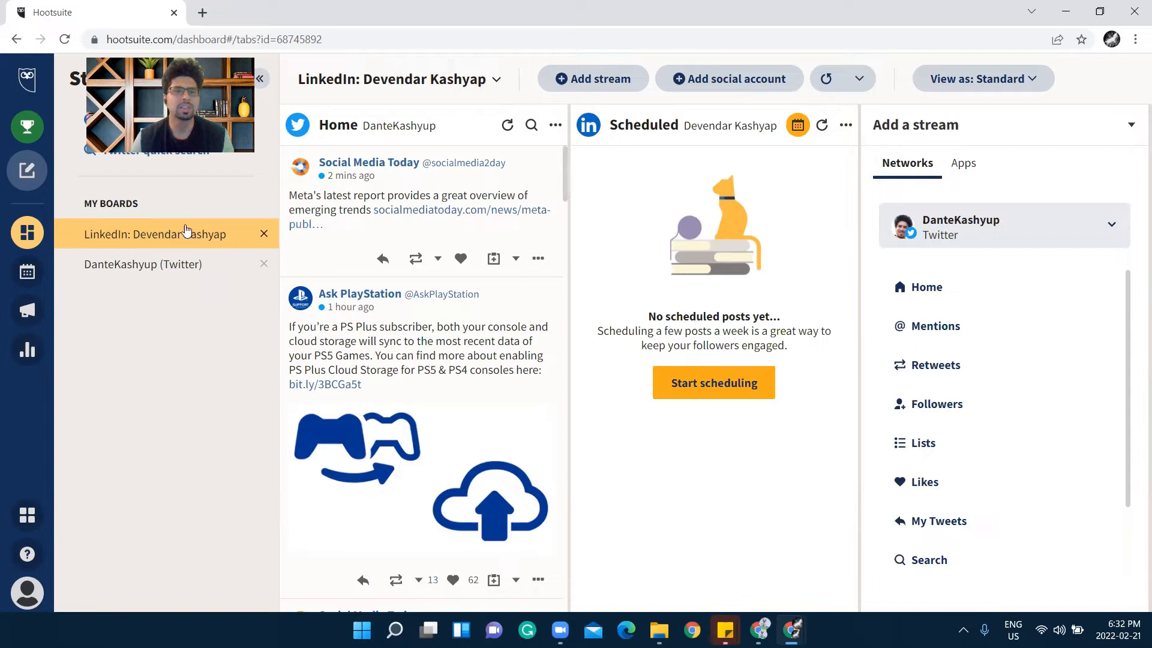
Replace the Twitter Home stream with a LinkedIn My Updates stream placed before Scheduled
{"action": "left_click", "coordinate": [555, 124]}
{"action": "left_click", "coordinate": [529, 235]}
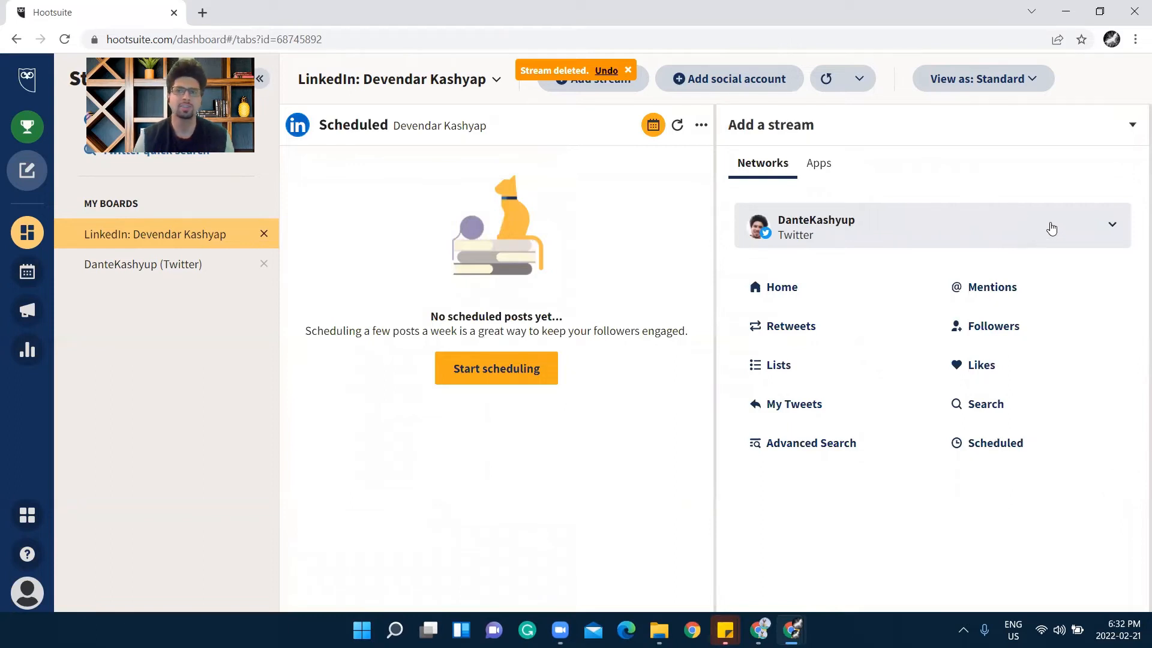
{"action": "left_click", "coordinate": [1109, 228]}
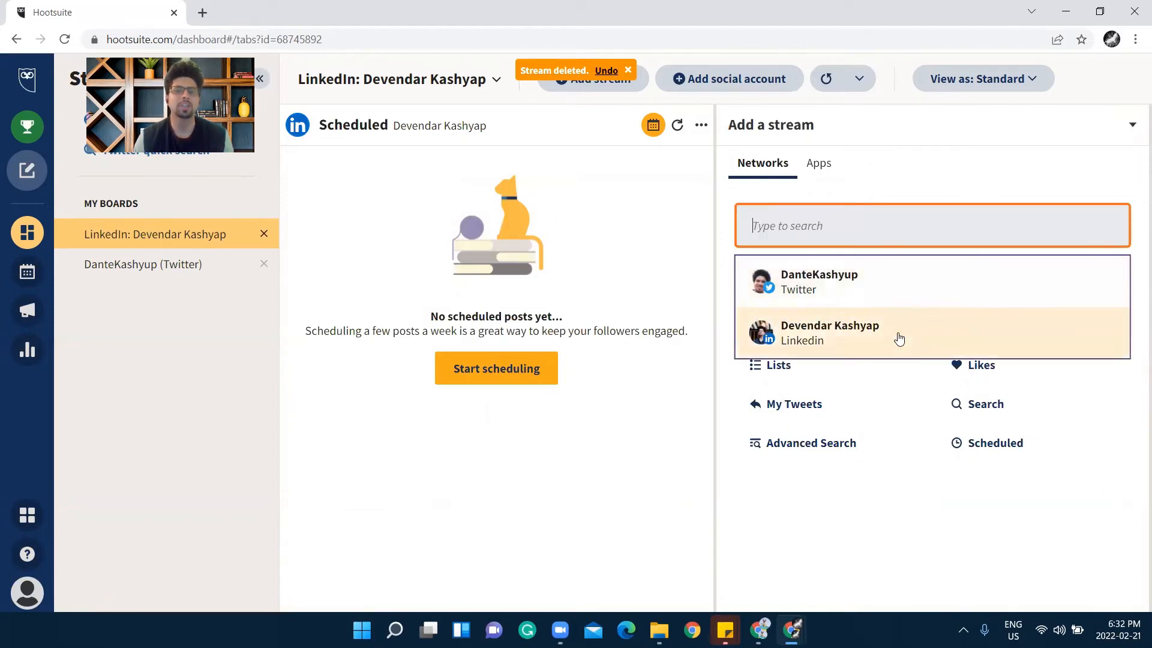
{"action": "left_click", "coordinate": [858, 525]}
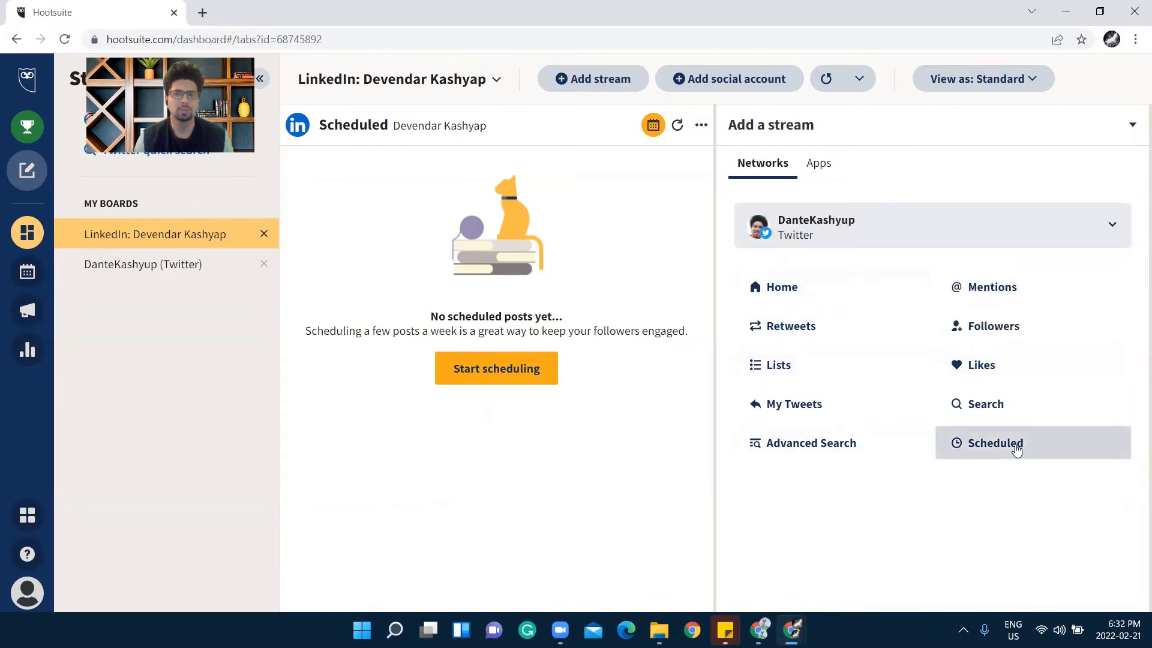
{"action": "left_click", "coordinate": [1105, 232]}
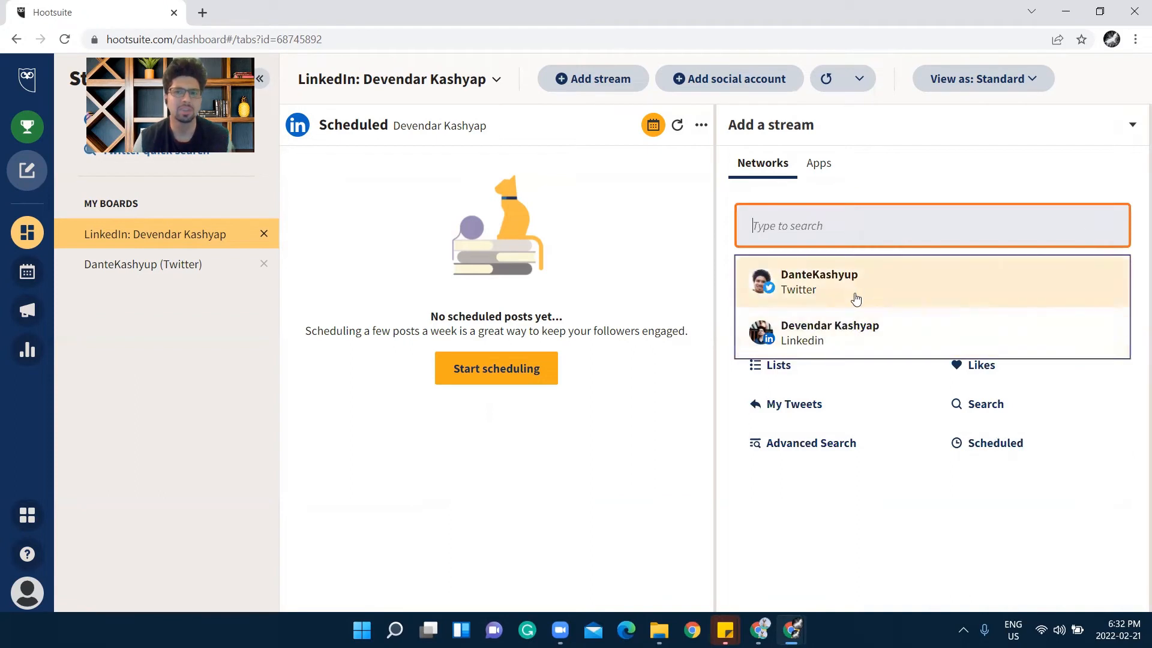
{"action": "left_click", "coordinate": [846, 334]}
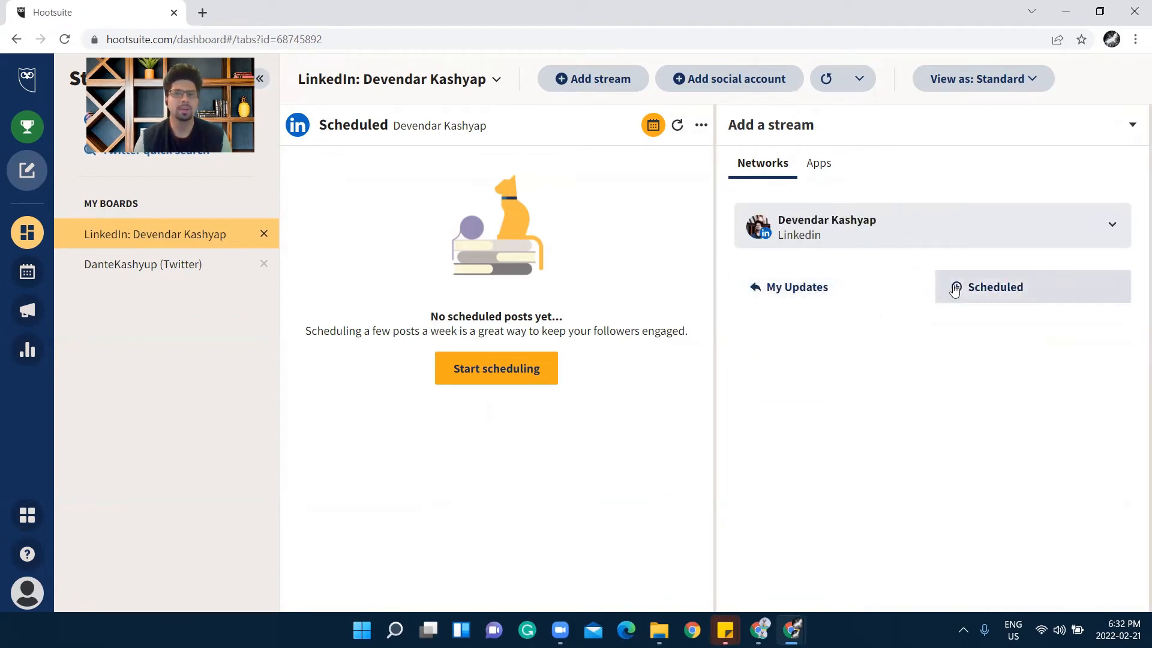
{"action": "left_click", "coordinate": [781, 298]}
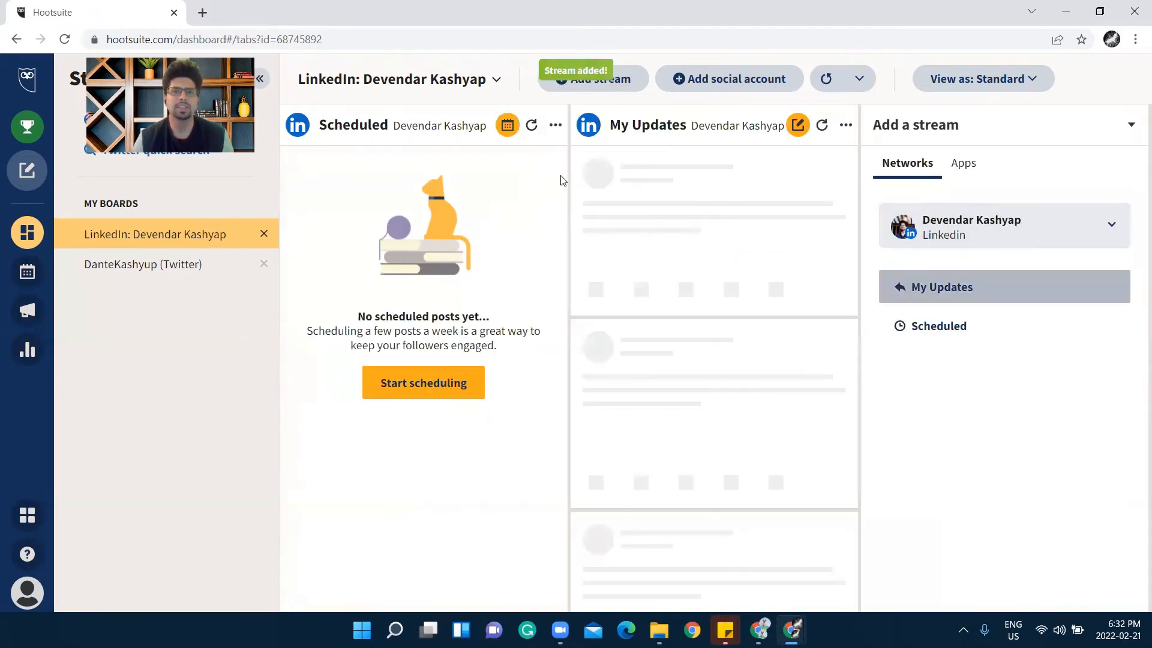
{"action": "left_click_drag", "start_coordinate": [717, 118], "coordinate": [414, 280]}
{"action": "scroll", "coordinate": [414, 280], "scroll_direction": "down", "scroll_amount": 15}
{"action": "scroll", "coordinate": [414, 280], "scroll_direction": "up", "scroll_amount": 4}
{"action": "scroll", "coordinate": [414, 281], "scroll_direction": "up", "scroll_amount": 8}
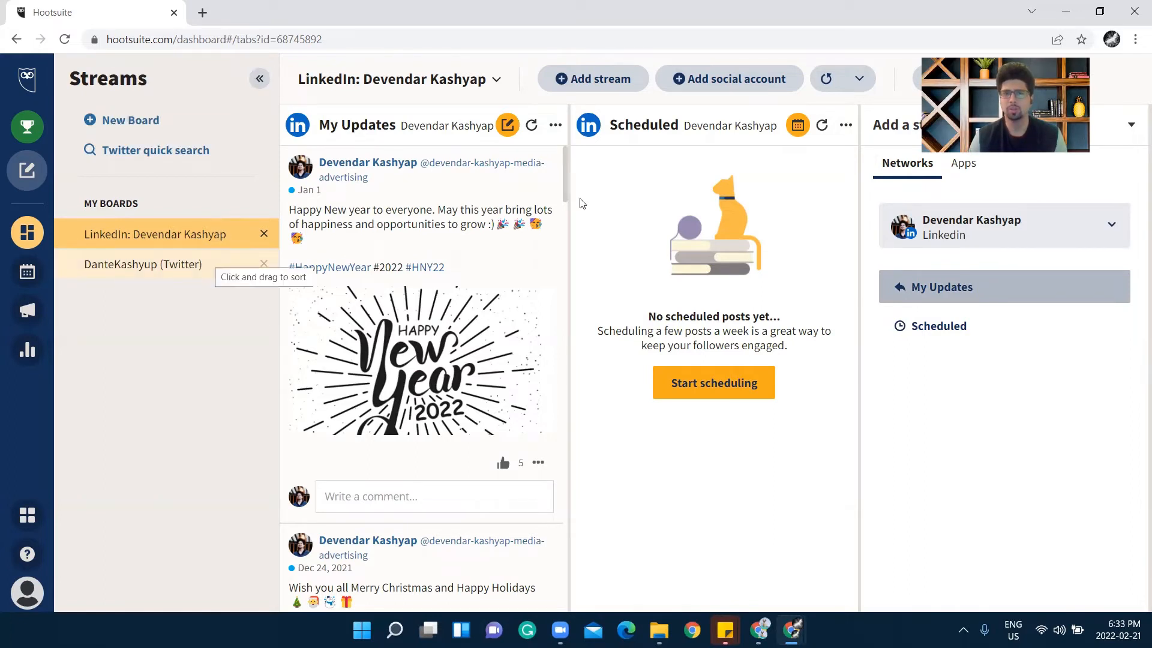
On the Twitter board, delete the Mentions stream
{"action": "left_click", "coordinate": [157, 273]}
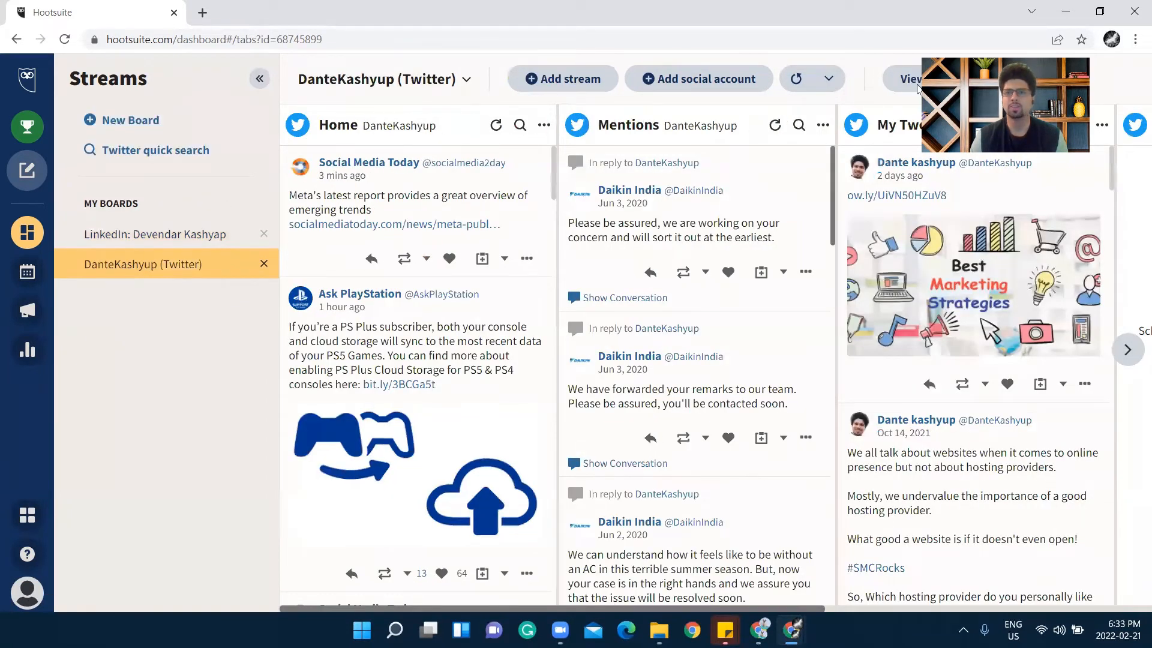
{"action": "left_click", "coordinate": [825, 126]}
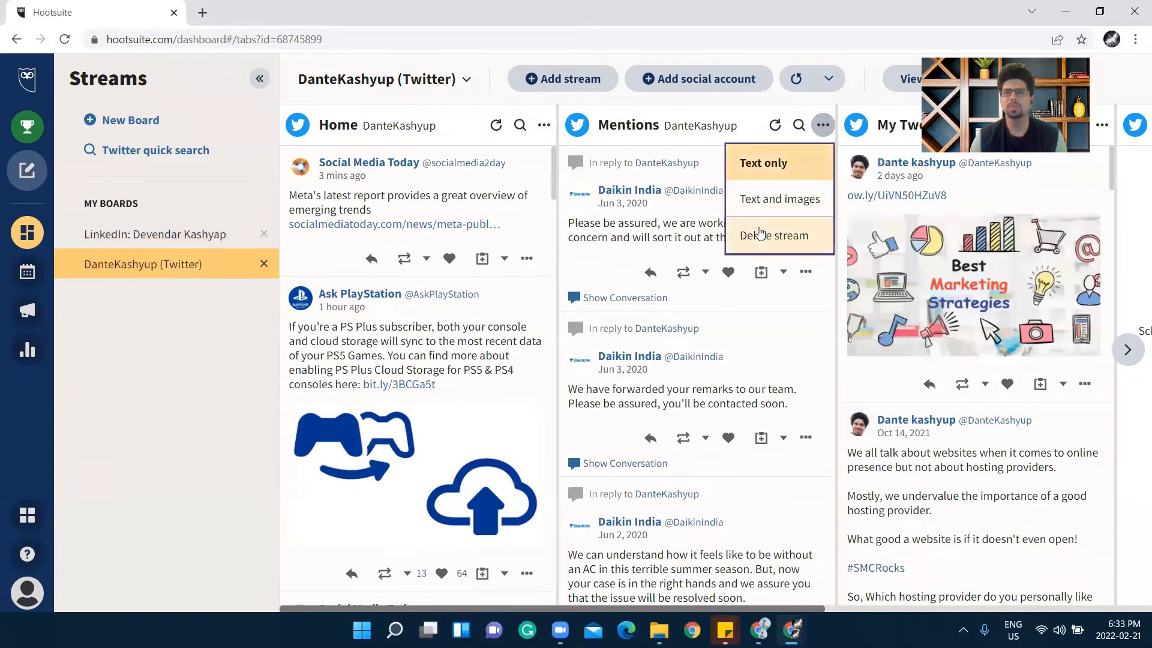
{"action": "left_click", "coordinate": [765, 234]}
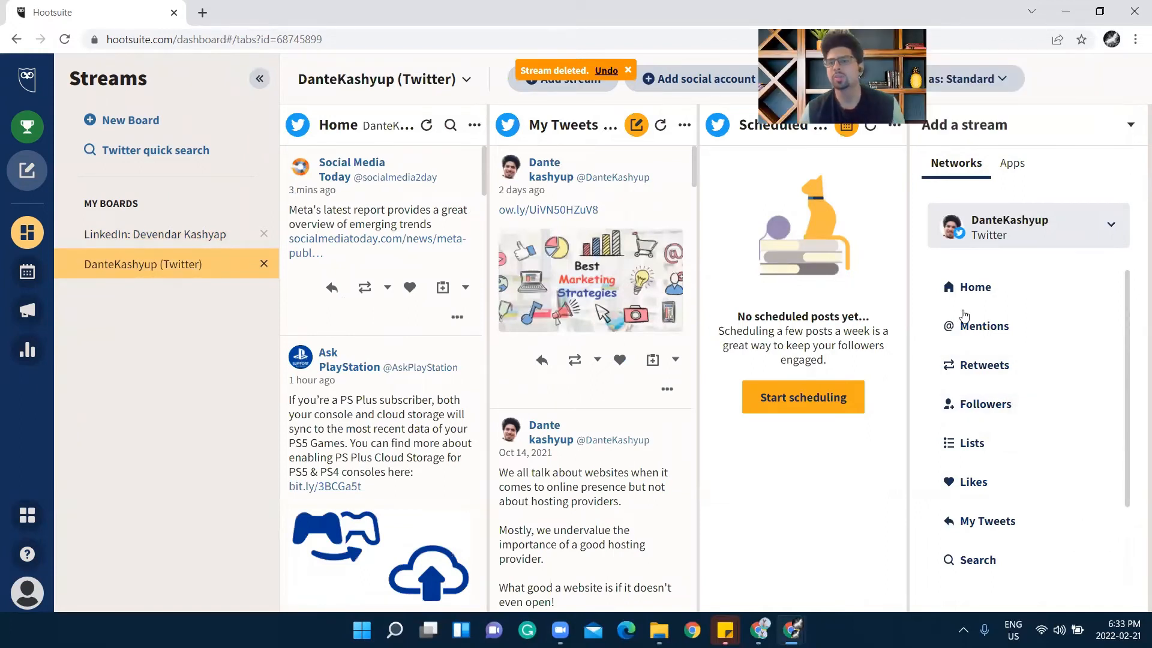
Add a Retweets stream to the Twitter board
{"action": "scroll", "coordinate": [969, 360], "scroll_direction": "down", "scroll_amount": 2}
{"action": "scroll", "coordinate": [974, 371], "scroll_direction": "up", "scroll_amount": 2}
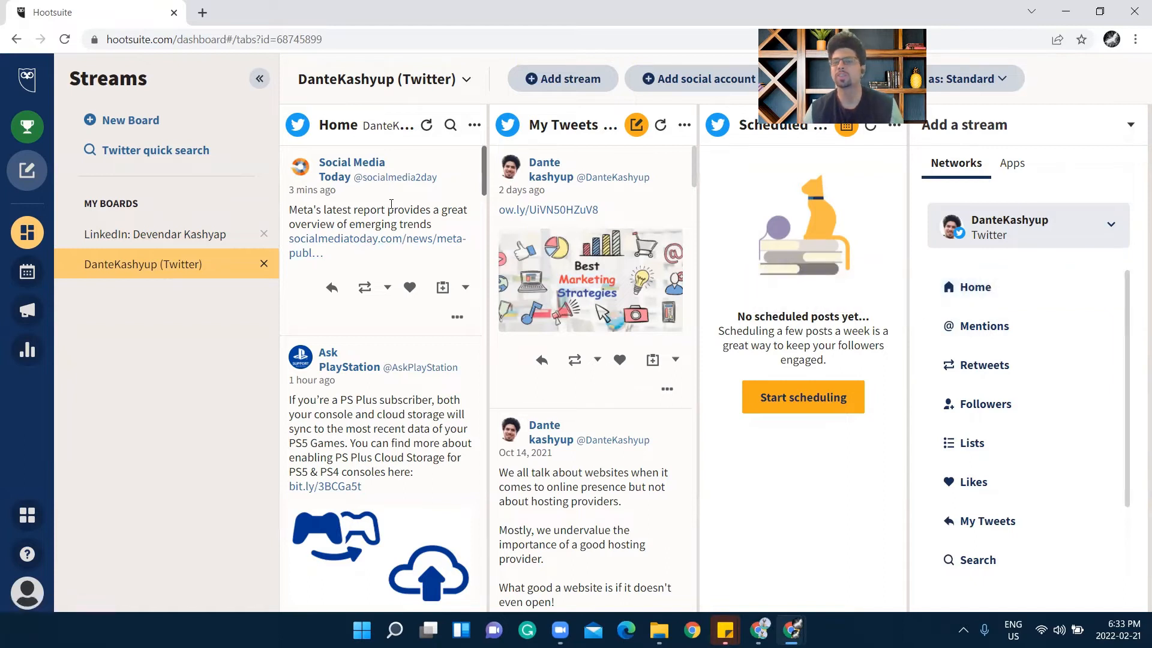
{"action": "scroll", "coordinate": [374, 239], "scroll_direction": "down", "scroll_amount": 12}
{"action": "scroll", "coordinate": [377, 270], "scroll_direction": "up", "scroll_amount": 4}
{"action": "scroll", "coordinate": [420, 273], "scroll_direction": "up", "scroll_amount": 5}
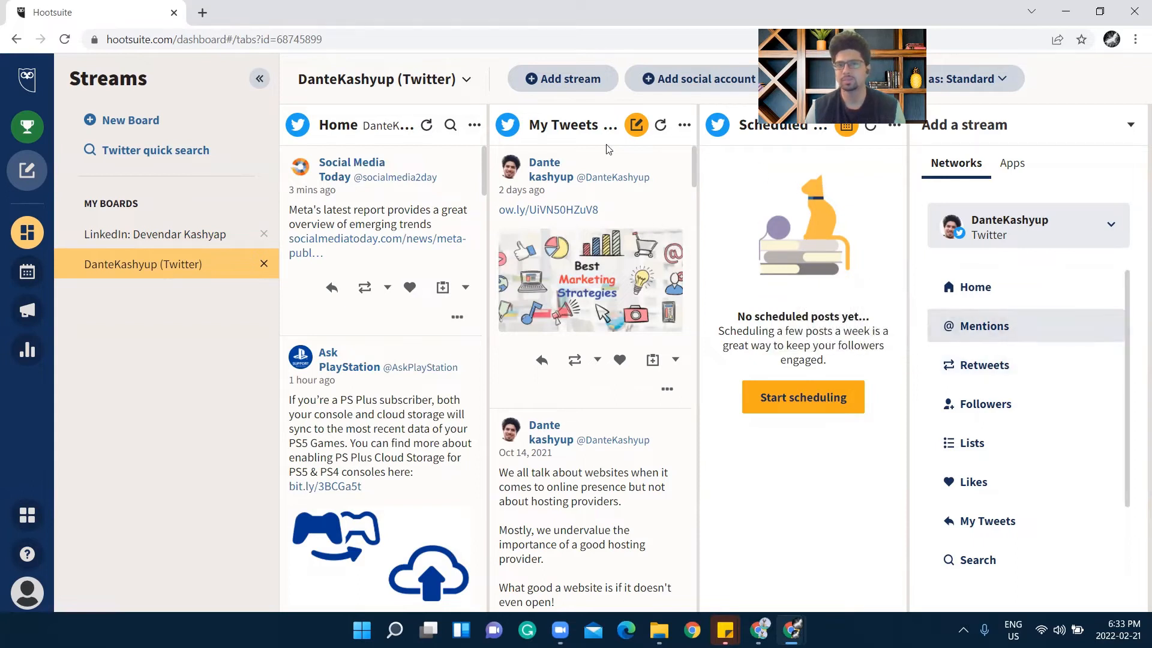
{"action": "left_click", "coordinate": [982, 368]}
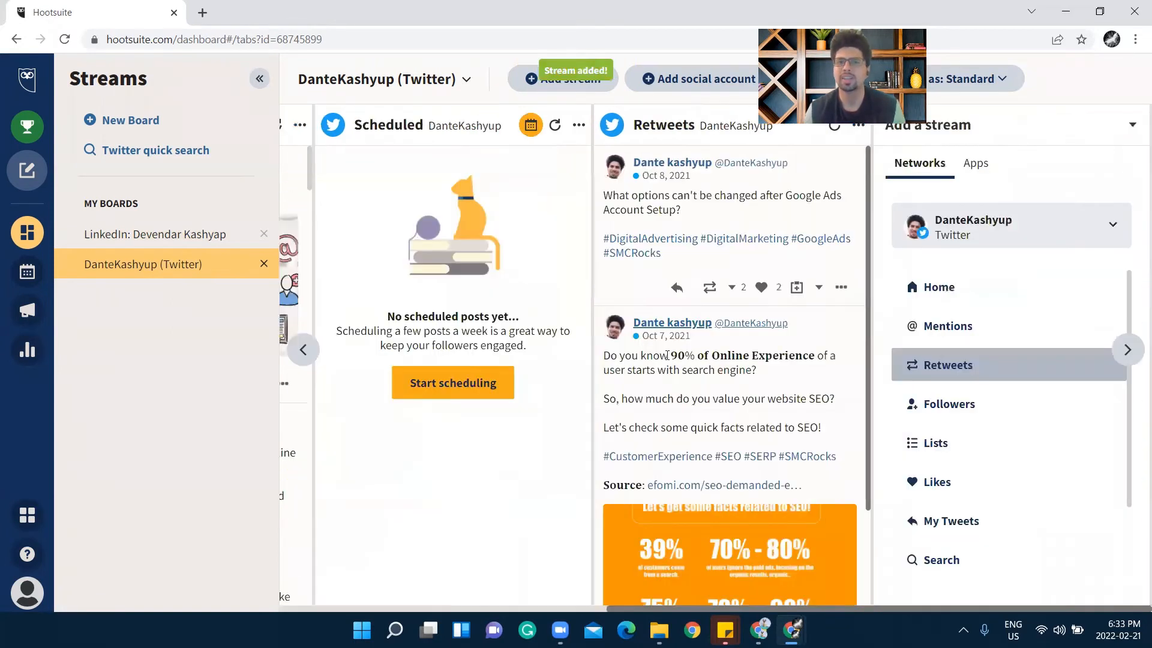
{"action": "left_click", "coordinate": [733, 288]}
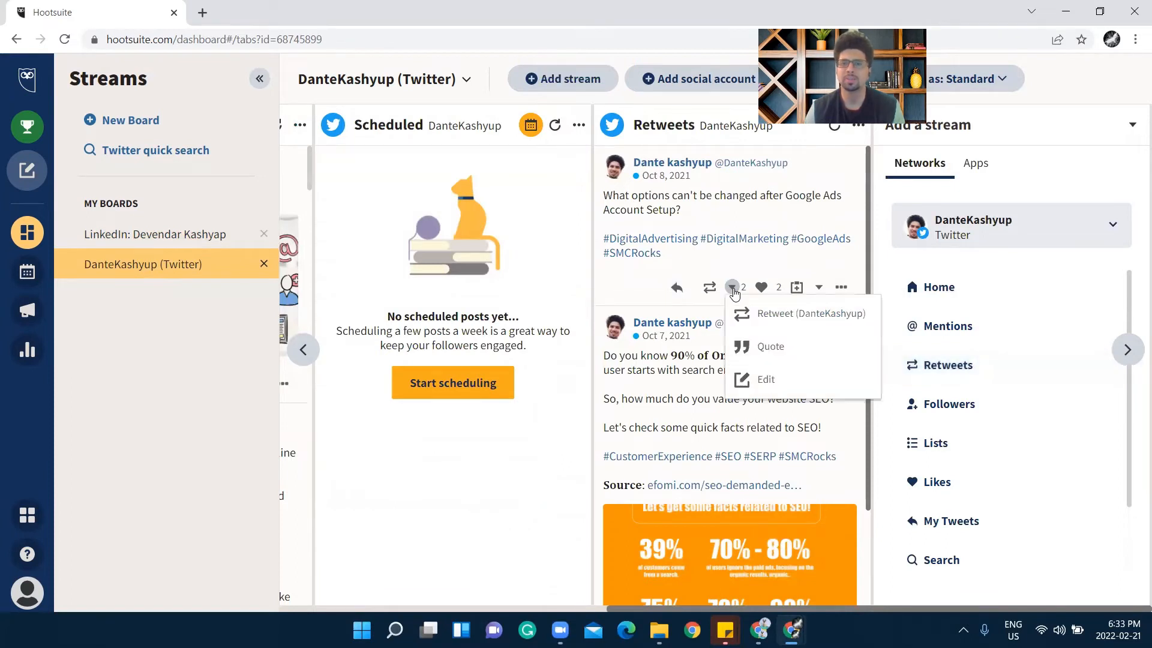
{"action": "left_click", "coordinate": [732, 287]}
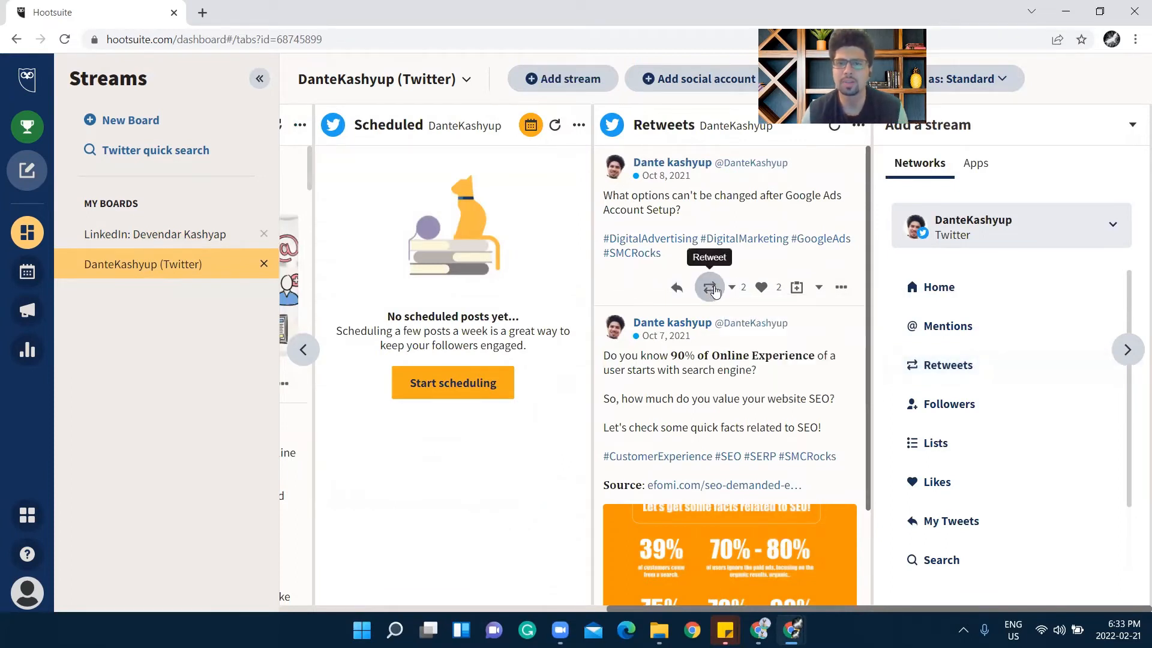
{"action": "left_click", "coordinate": [745, 290]}
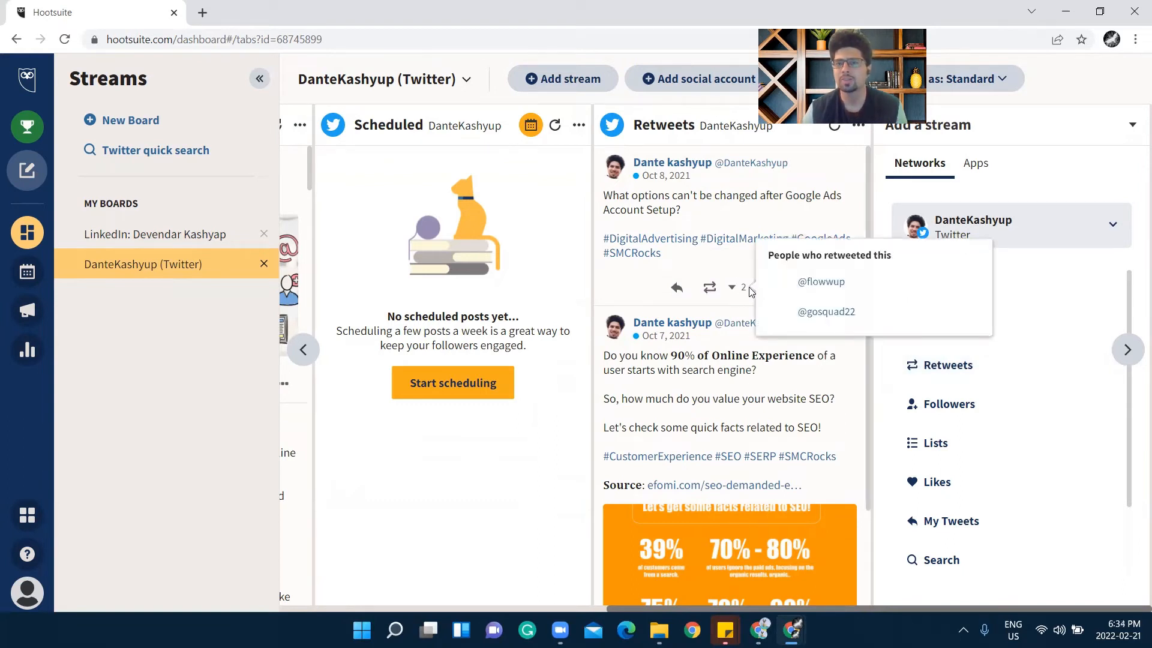
{"action": "left_click", "coordinate": [637, 280]}
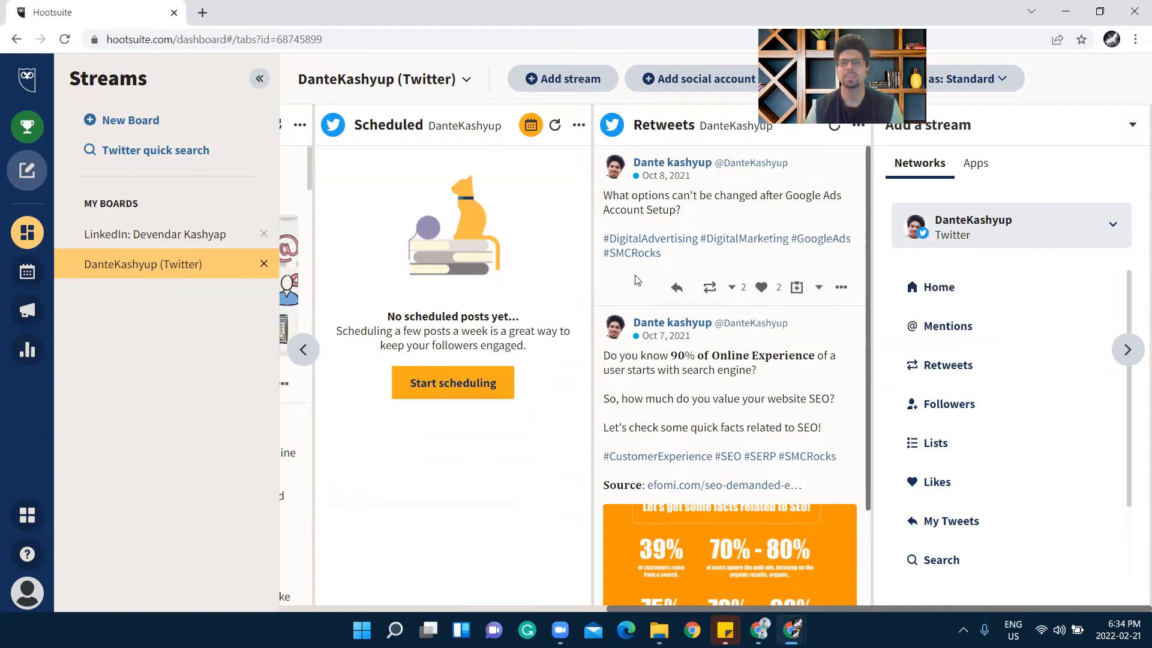
{"action": "scroll", "coordinate": [637, 280], "scroll_direction": "down", "scroll_amount": 2}
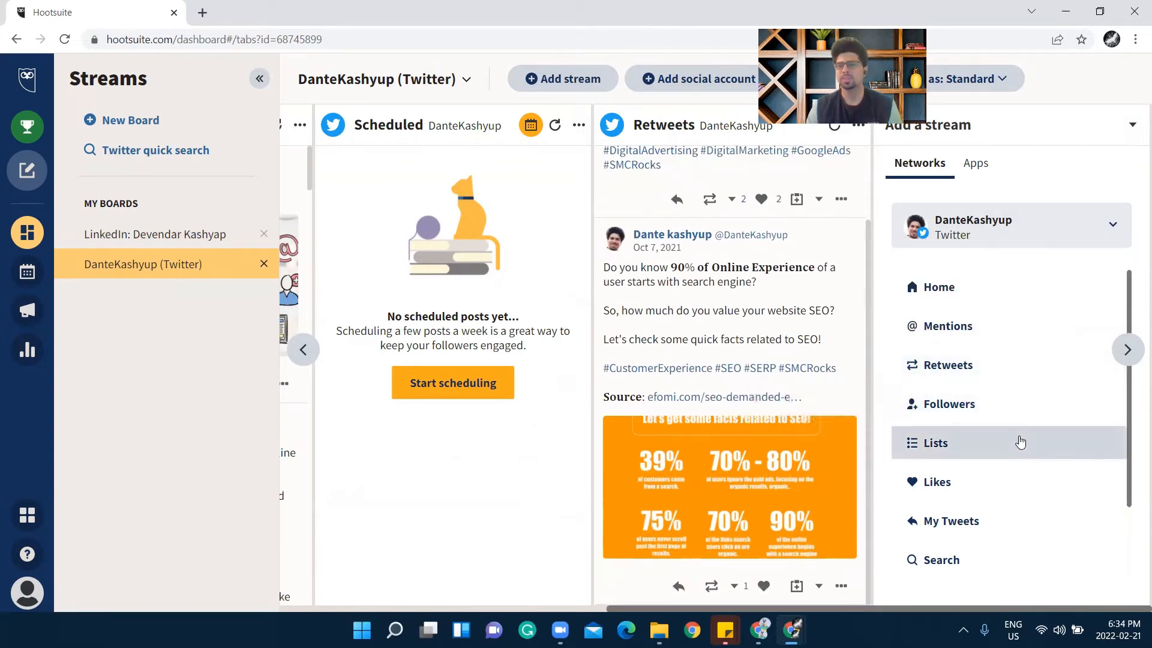
{"action": "scroll", "coordinate": [1018, 441], "scroll_direction": "down", "scroll_amount": 2}
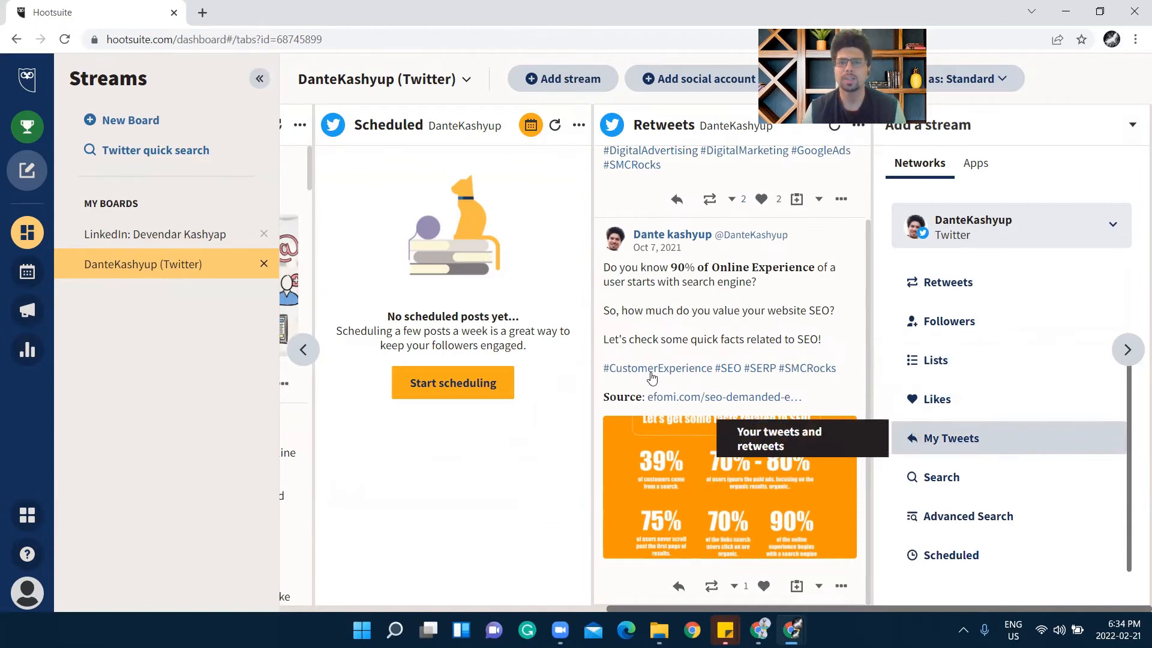
Browse the Twitter board's columns and add a My Tweets stream after Retweets
{"action": "left_click", "coordinate": [304, 353]}
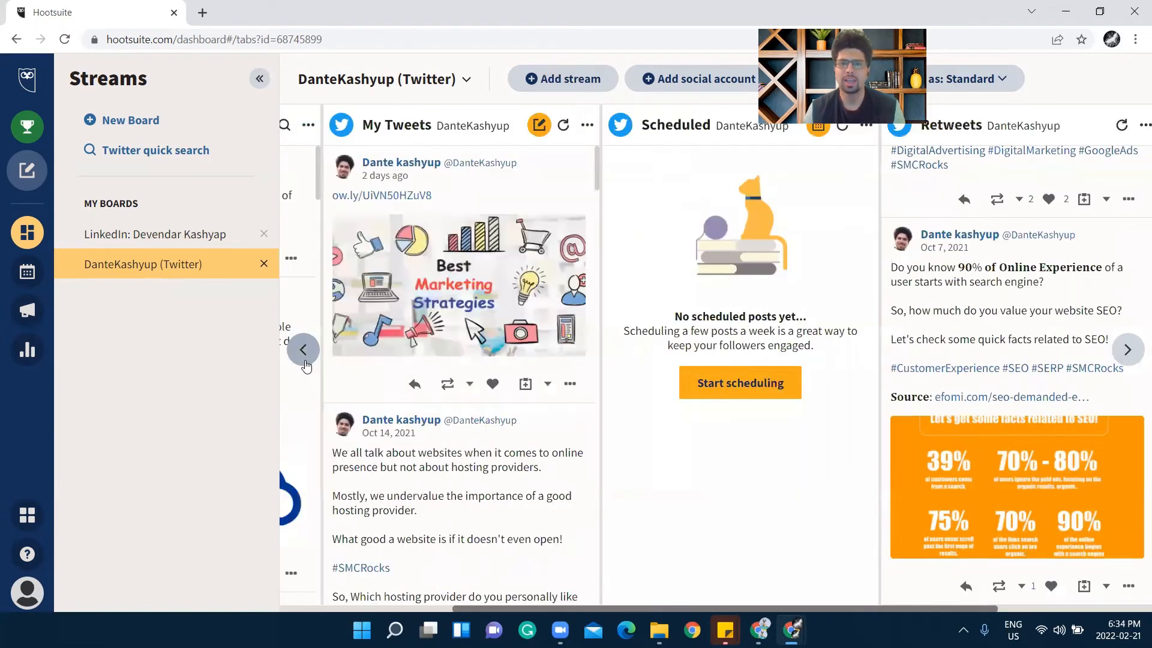
{"action": "left_click", "coordinate": [303, 350]}
{"action": "left_click", "coordinate": [1127, 351]}
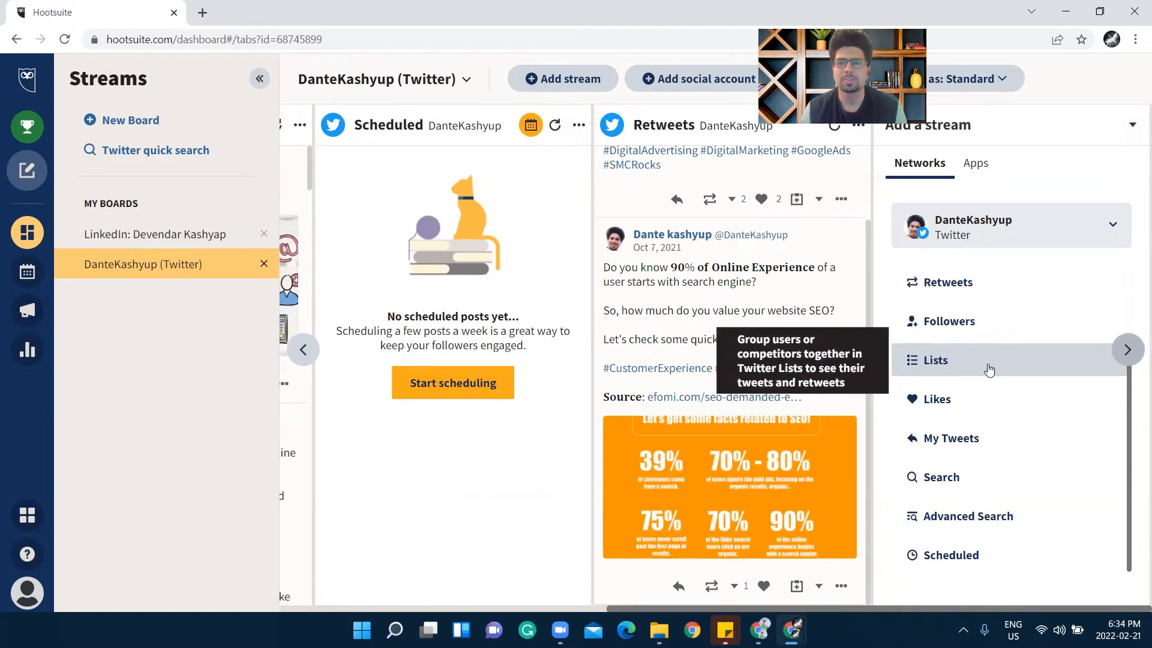
{"action": "left_click", "coordinate": [973, 451]}
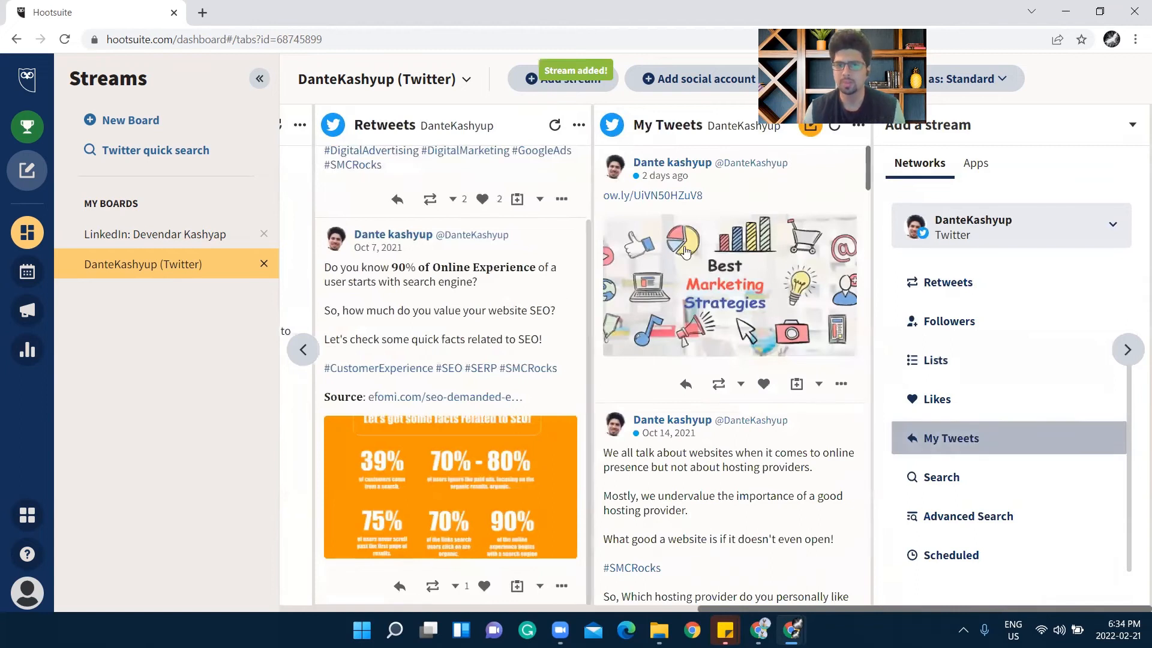
Scroll through the My Tweets posts and open that stream's options
{"action": "scroll", "coordinate": [716, 342], "scroll_direction": "down", "scroll_amount": 1}
{"action": "scroll", "coordinate": [717, 343], "scroll_direction": "down", "scroll_amount": 1}
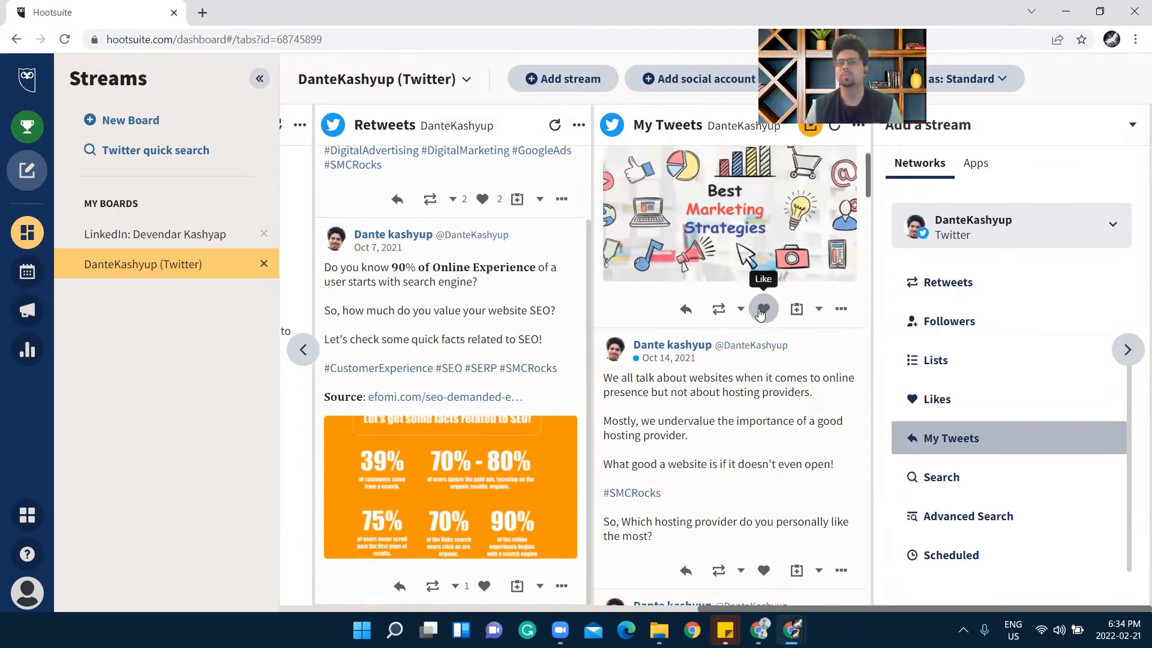
{"action": "scroll", "coordinate": [740, 361], "scroll_direction": "down", "scroll_amount": 3}
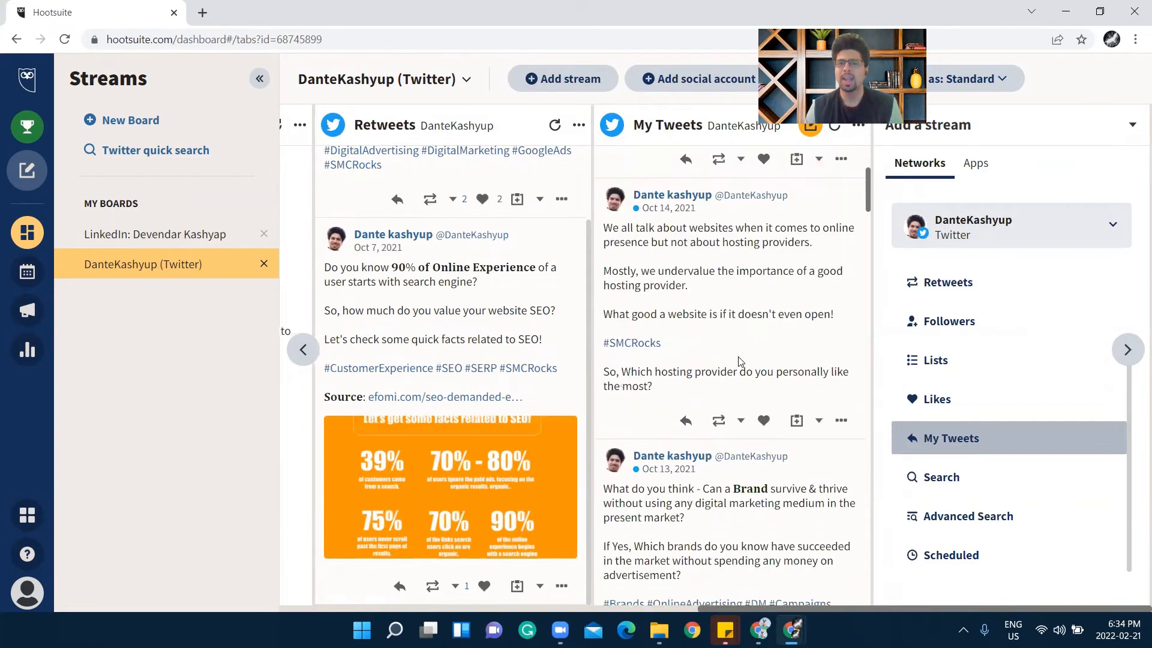
{"action": "scroll", "coordinate": [750, 258], "scroll_direction": "up", "scroll_amount": 3}
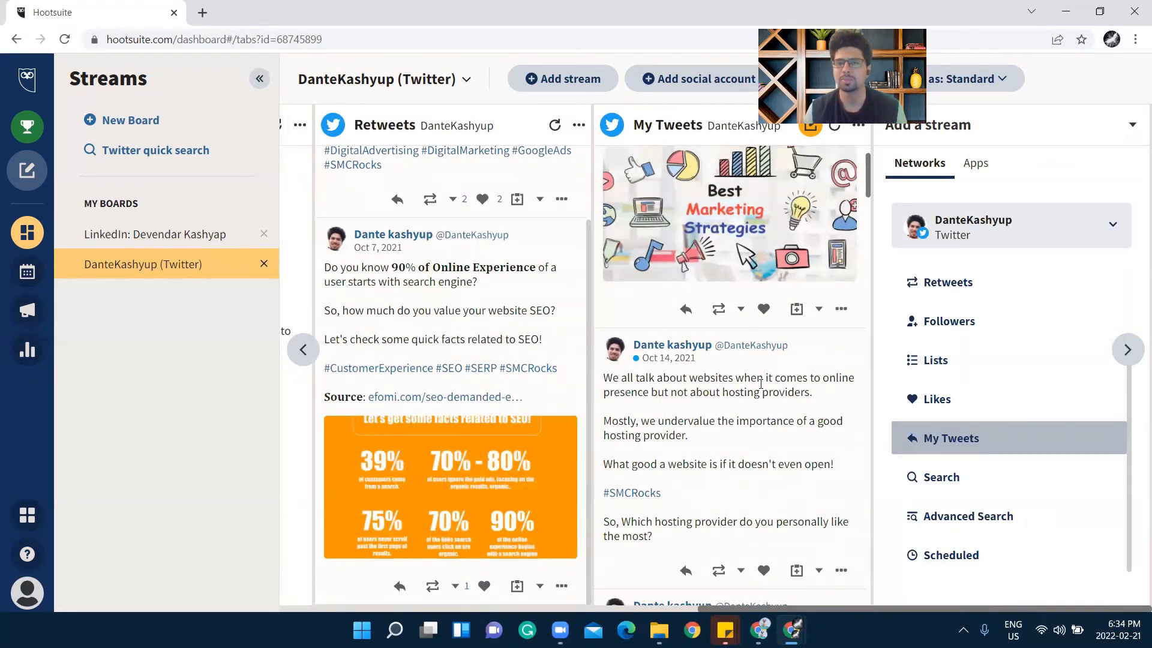
{"action": "scroll", "coordinate": [761, 383], "scroll_direction": "up", "scroll_amount": 1}
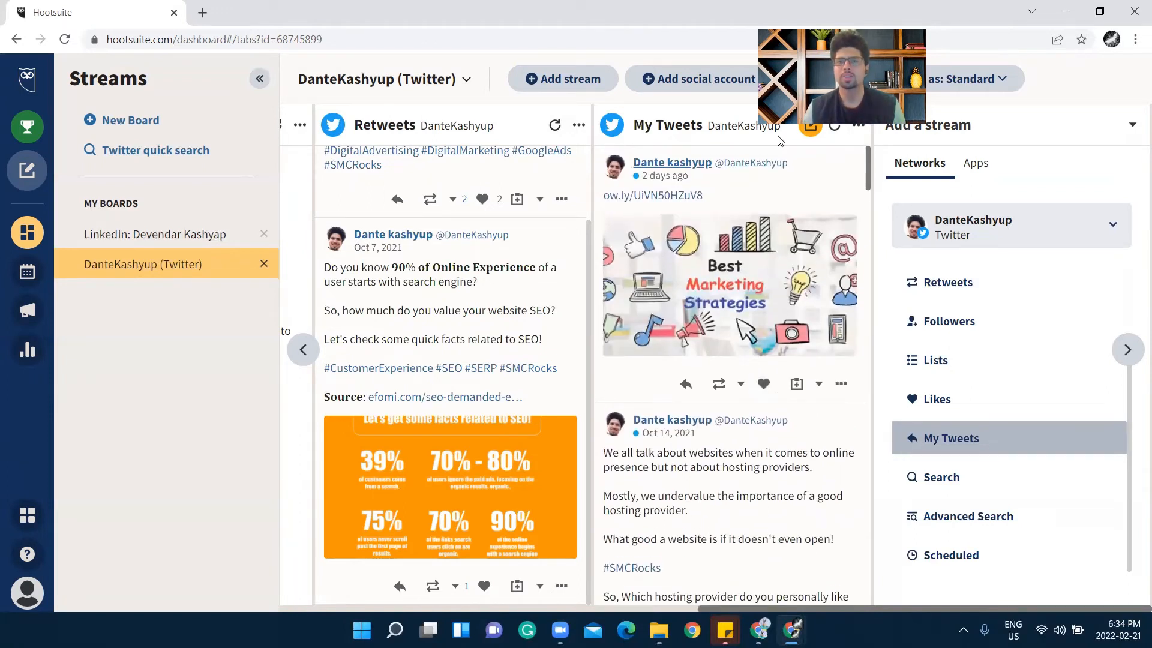
{"action": "left_click", "coordinate": [858, 124]}
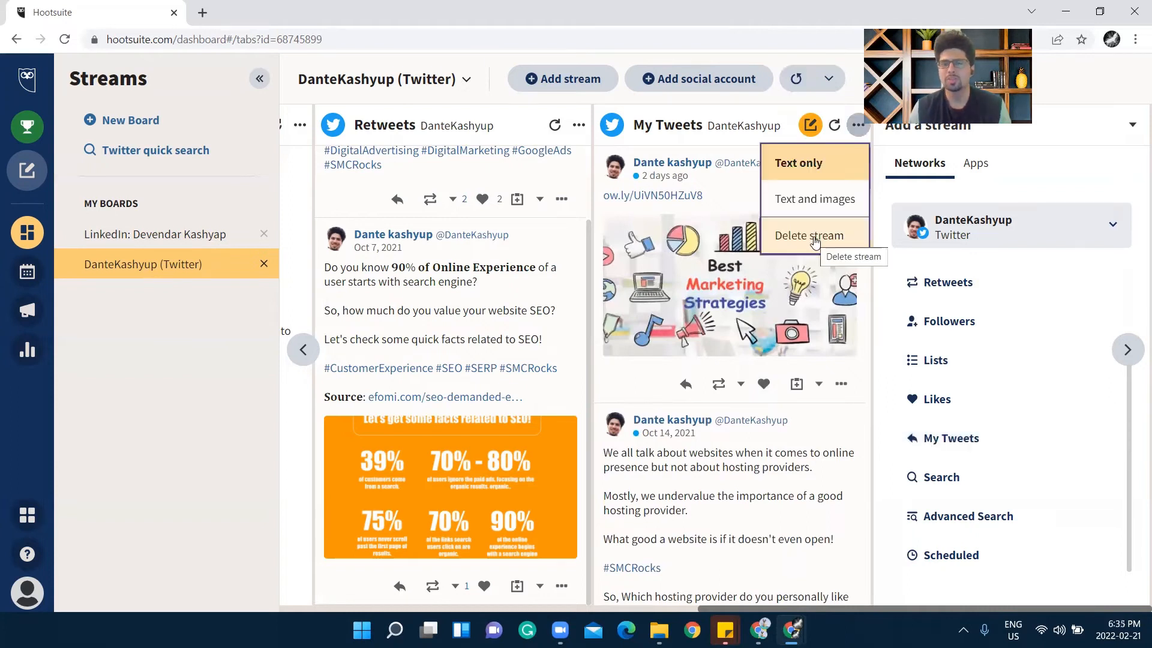
{"action": "left_click", "coordinate": [814, 237]}
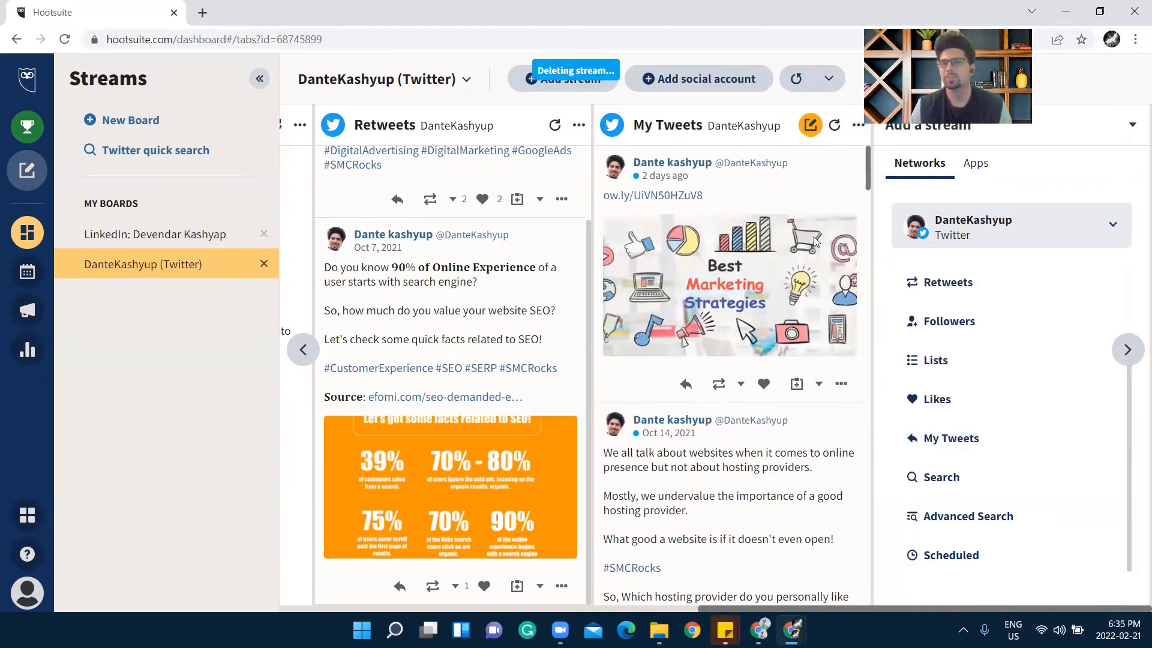
{"action": "left_click", "coordinate": [858, 125]}
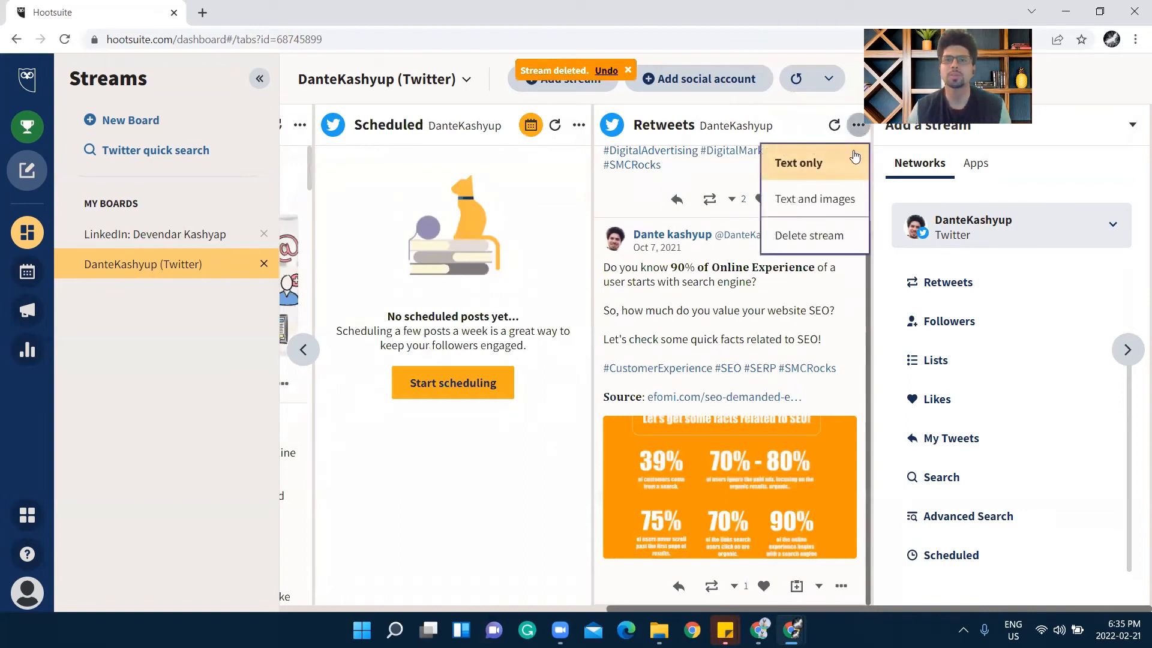
{"action": "left_click", "coordinate": [812, 238]}
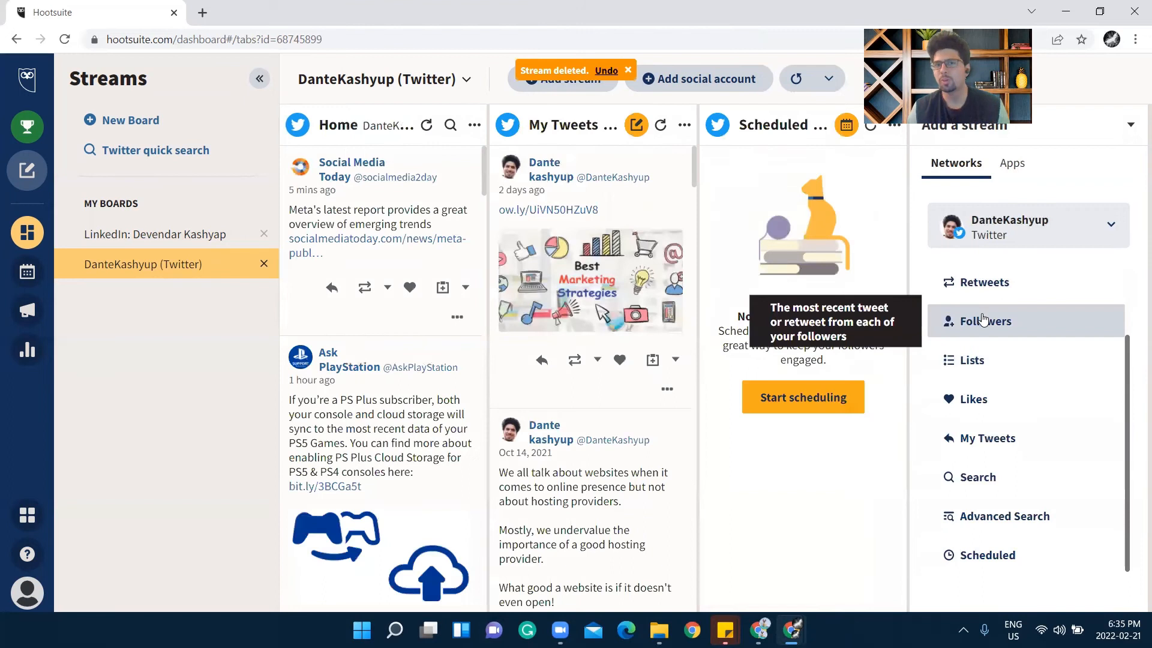
{"action": "left_click", "coordinate": [946, 320]}
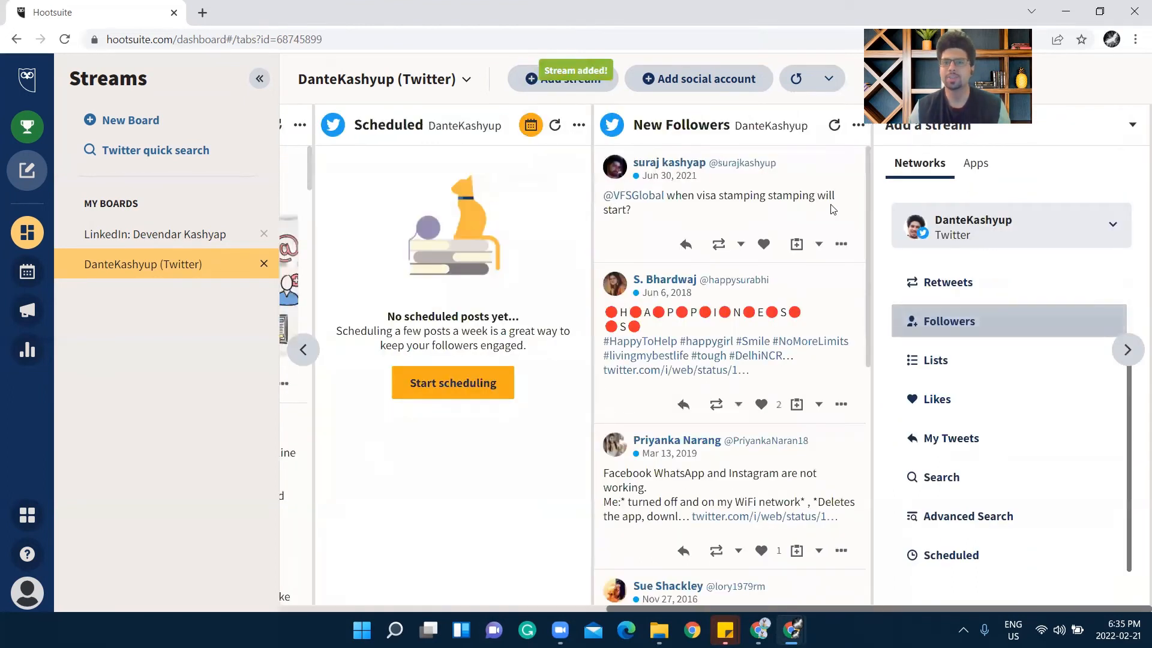
{"action": "left_click", "coordinate": [852, 124]}
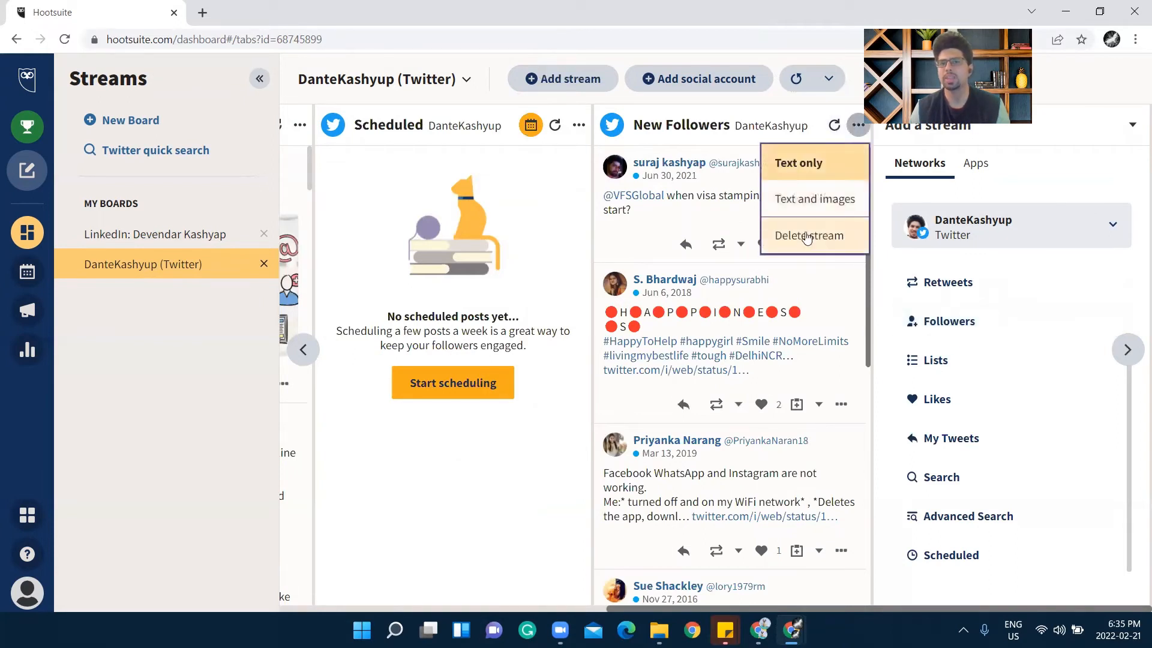
{"action": "left_click", "coordinate": [796, 234]}
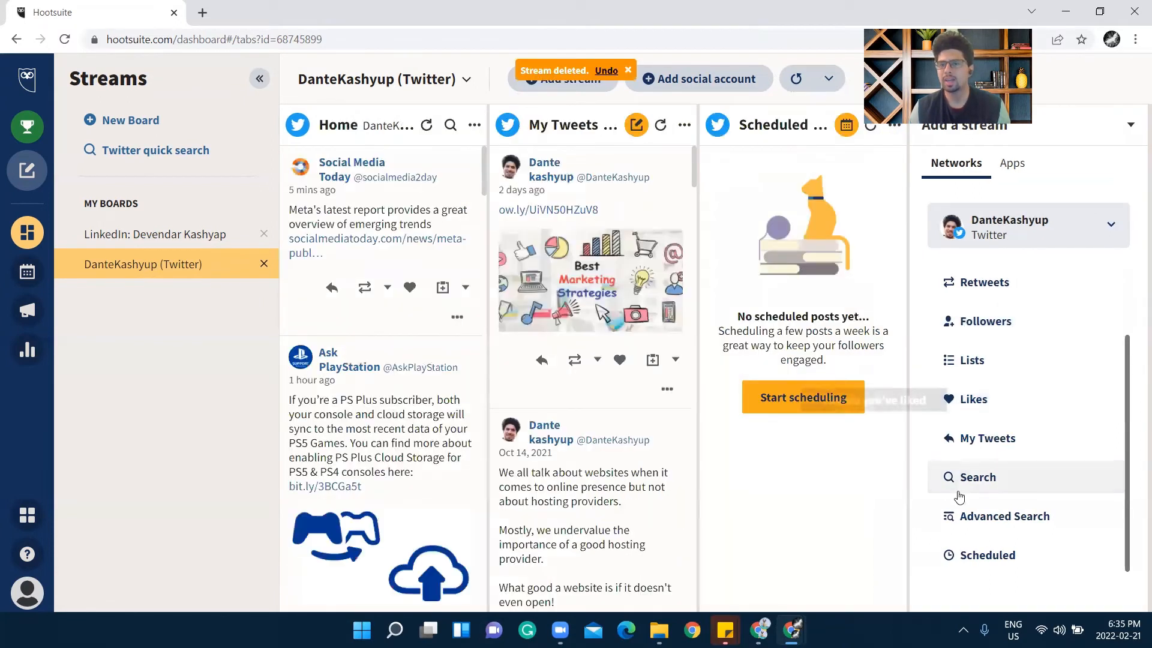
Add a Twitter search stream for '#hootsuite' to the board
{"action": "left_click", "coordinate": [993, 477]}
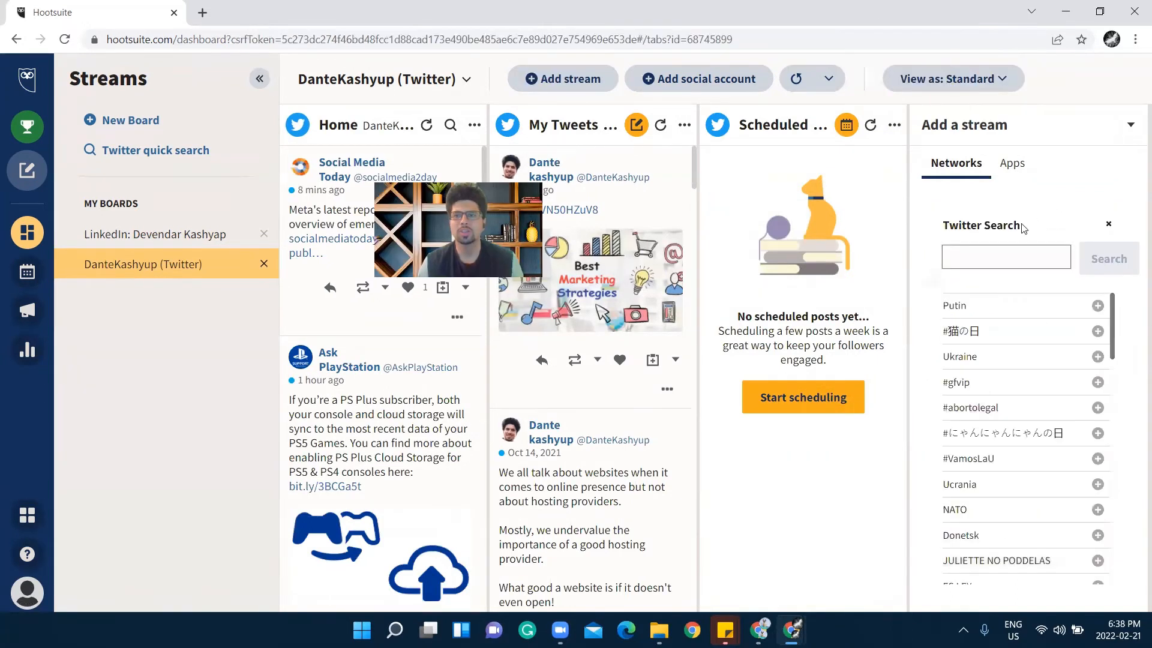
{"action": "left_click", "coordinate": [988, 259]}
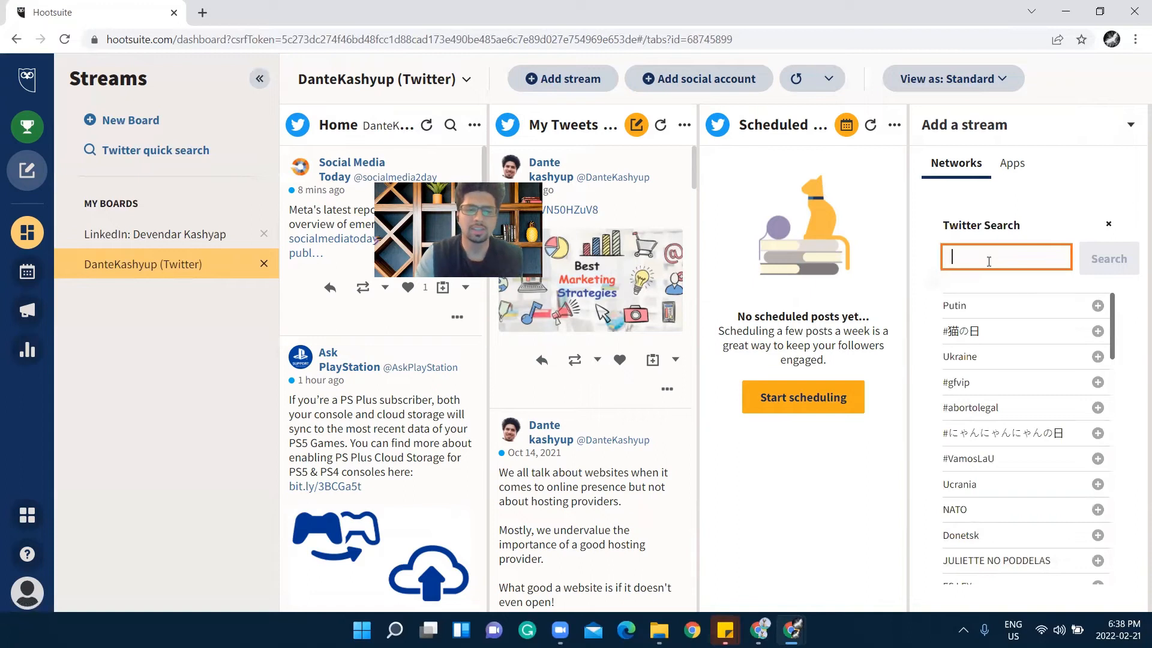
{"action": "type", "text": "#hoo"}
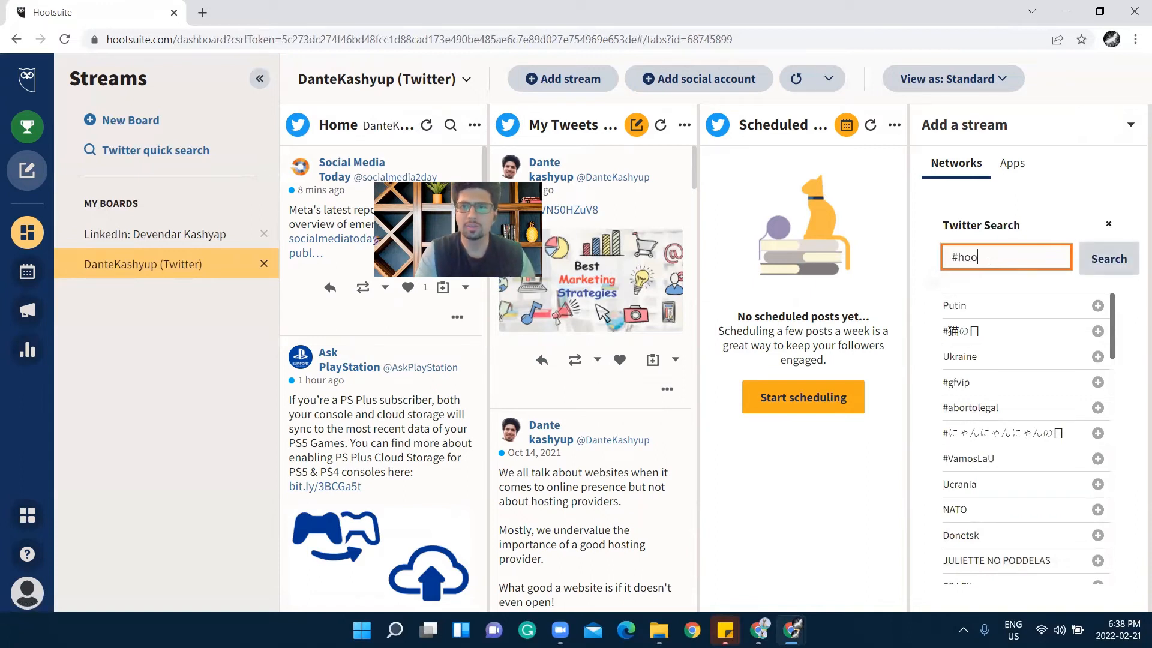
{"action": "type", "text": "tsuite"}
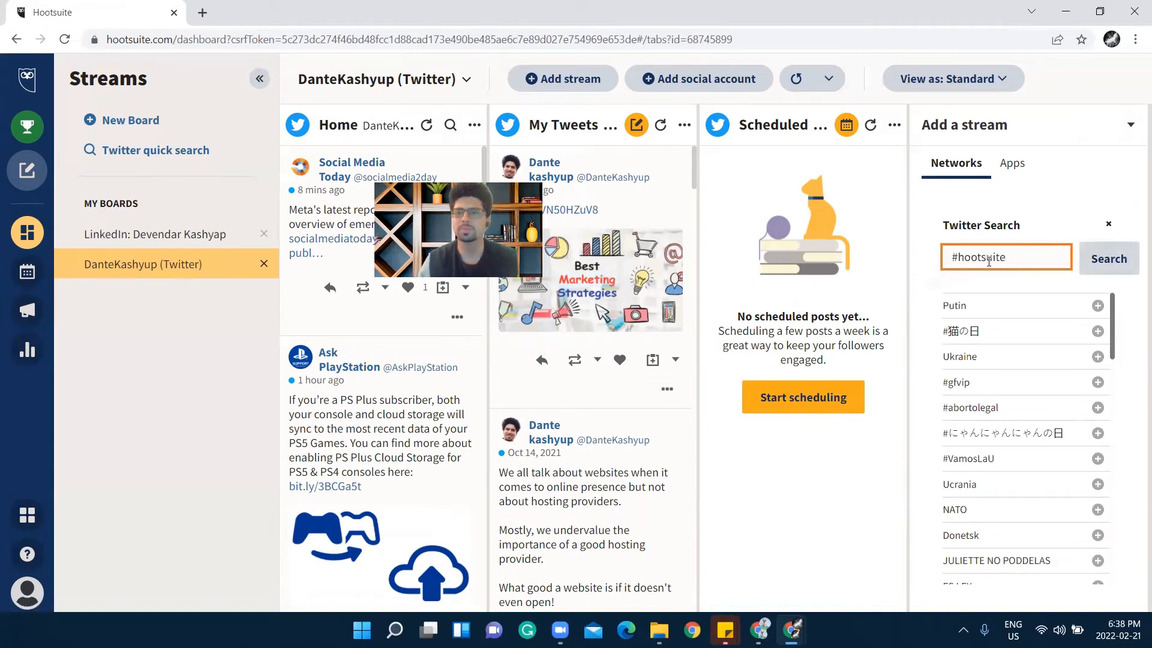
{"action": "left_click", "coordinate": [1107, 262]}
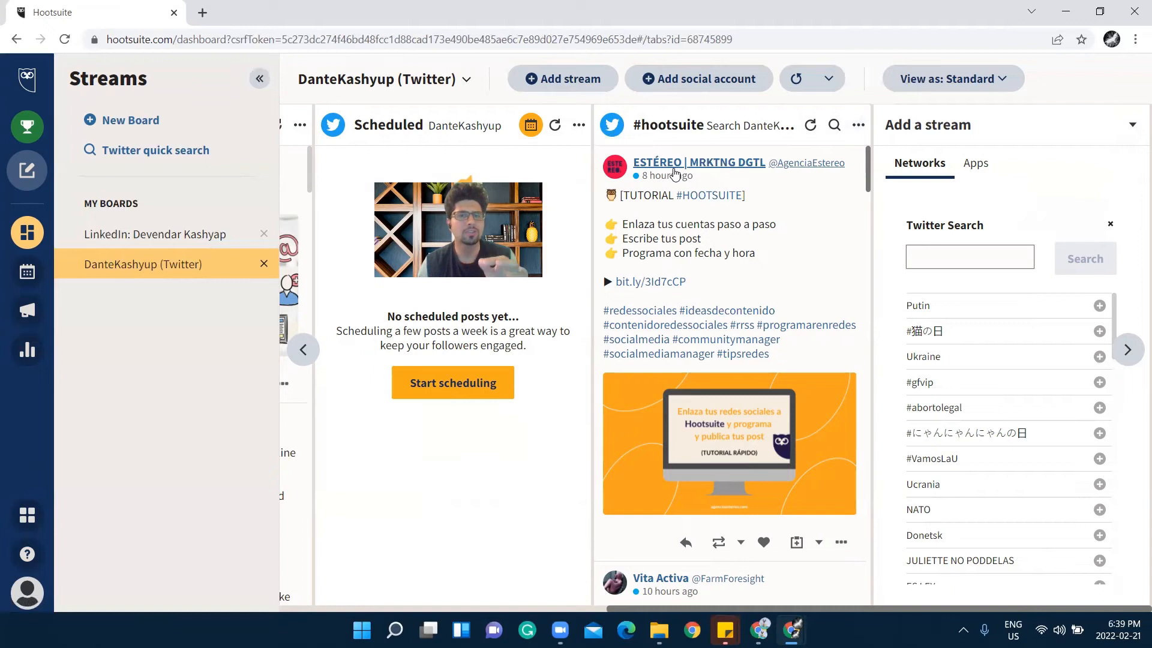
Set the #hootsuite stream's filter type to Followers
{"action": "left_click", "coordinate": [857, 126]}
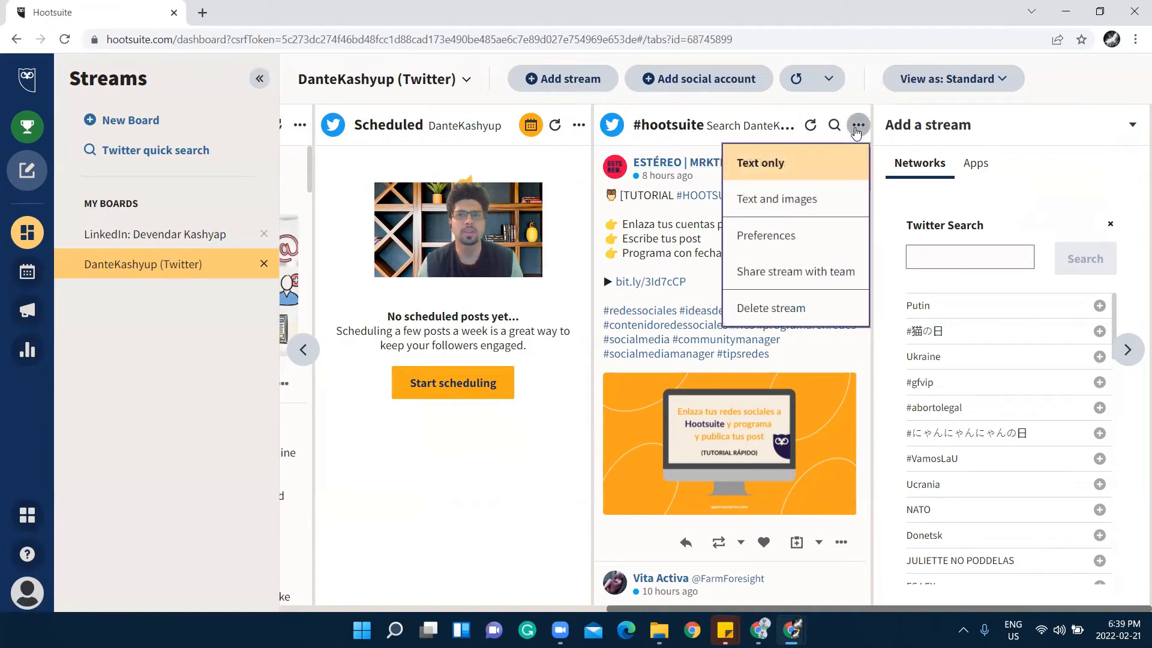
{"action": "left_click", "coordinate": [854, 133]}
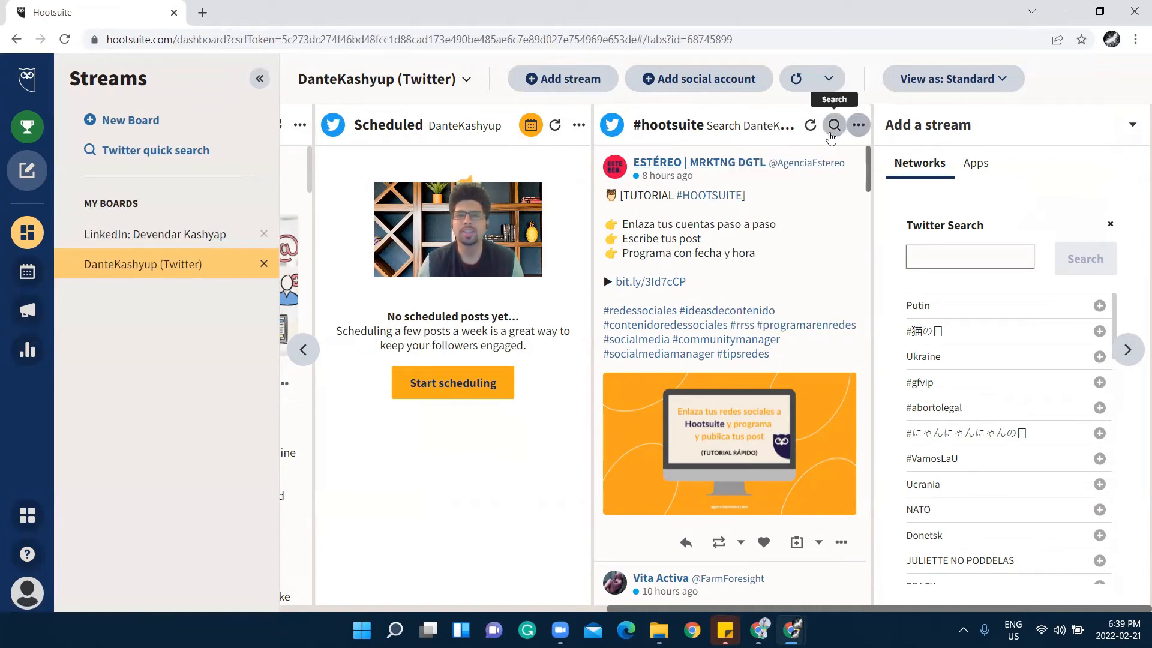
{"action": "left_click", "coordinate": [833, 126]}
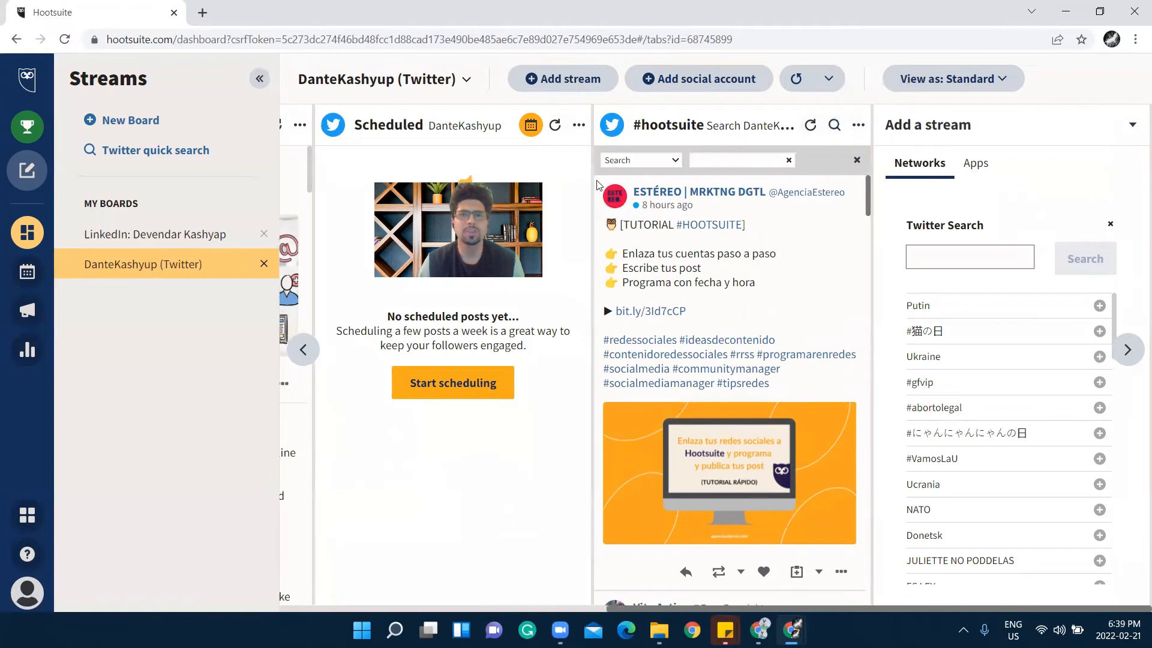
{"action": "left_click", "coordinate": [636, 161]}
{"action": "left_click", "coordinate": [645, 196]}
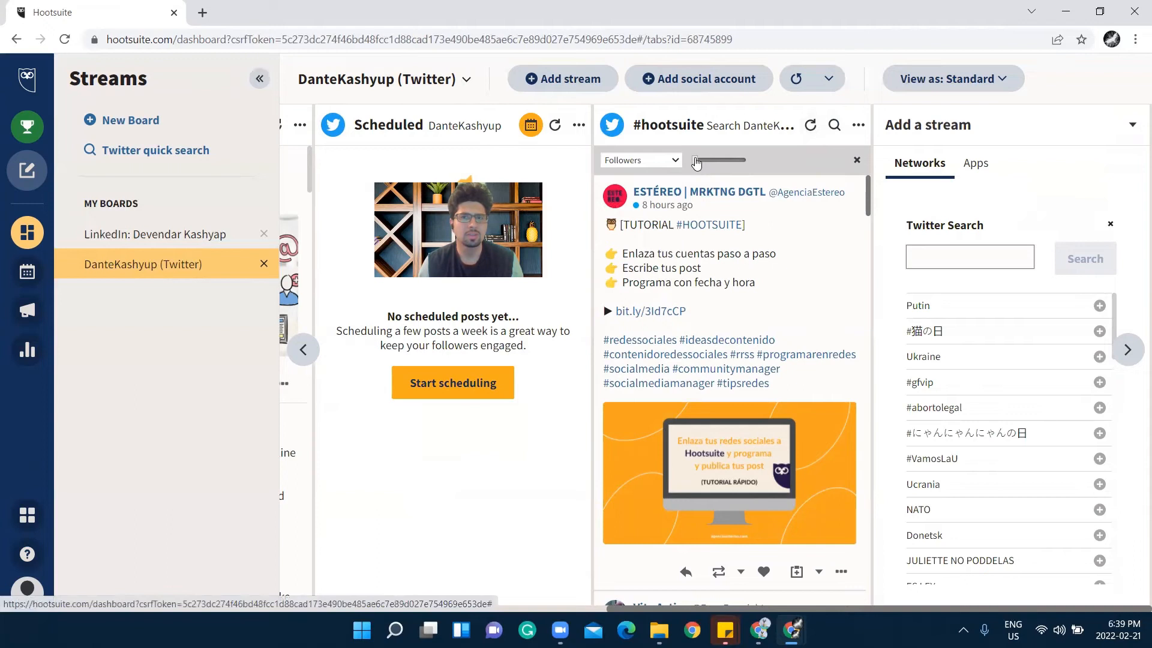
Raise the #hootsuite follower filter to 5000+ and like the 'Coming Soon to Hootsuite' tweet
{"action": "left_click_drag", "start_coordinate": [697, 162], "coordinate": [701, 162]}
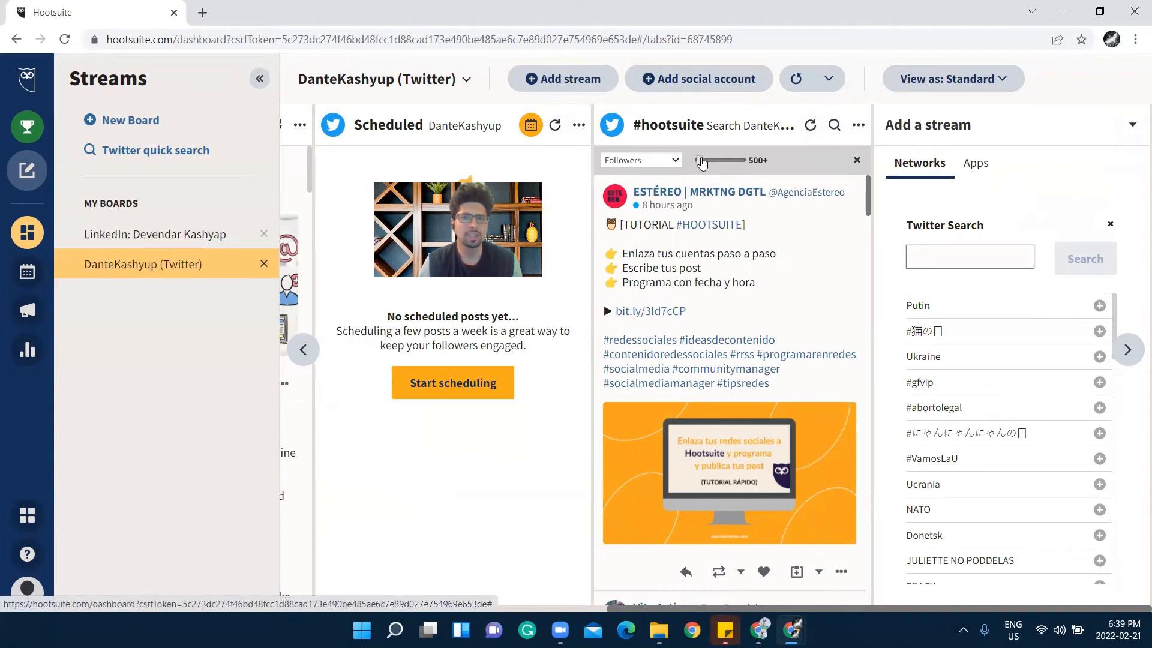
{"action": "left_click_drag", "start_coordinate": [702, 163], "coordinate": [718, 163]}
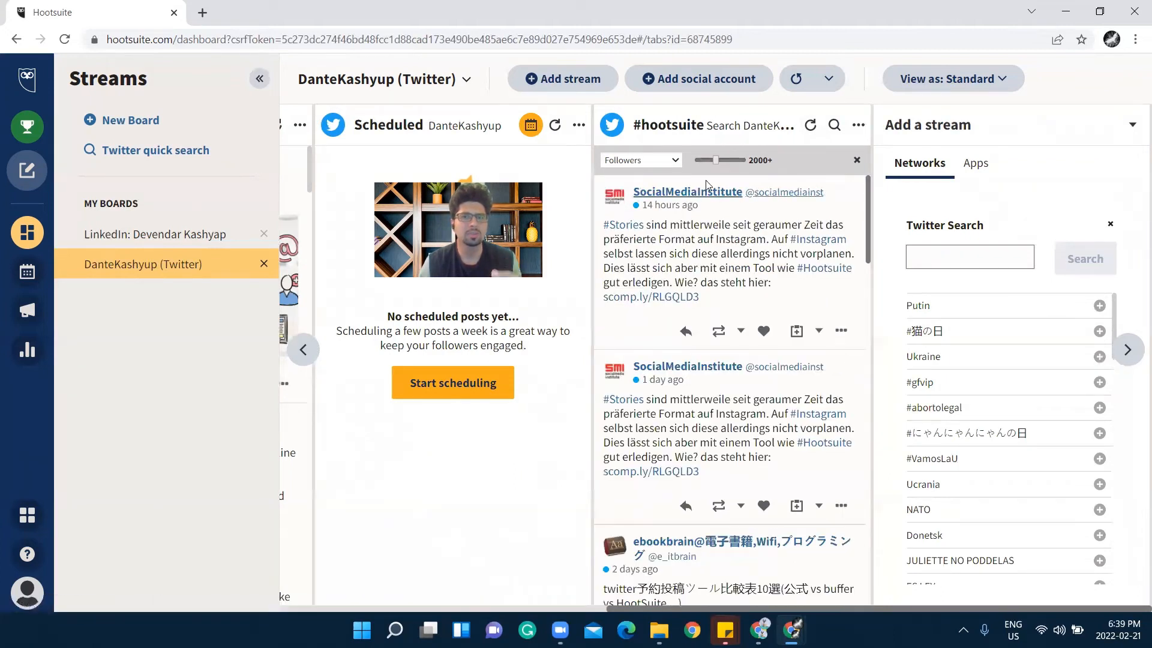
{"action": "left_click_drag", "start_coordinate": [716, 162], "coordinate": [745, 161]}
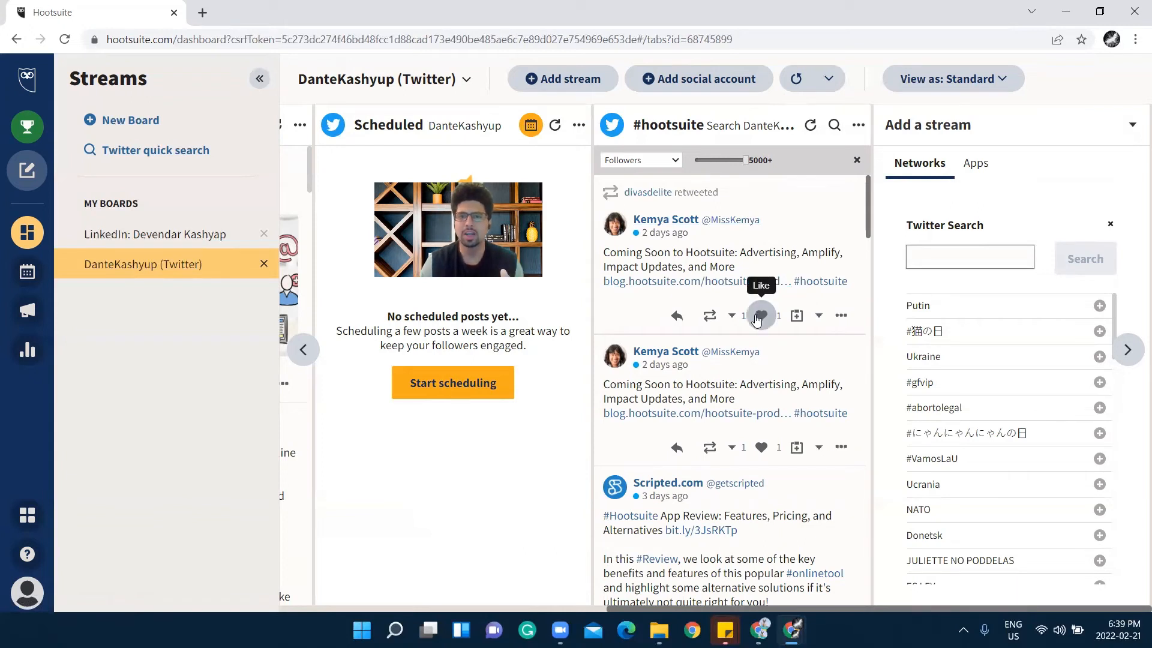
{"action": "left_click", "coordinate": [761, 316]}
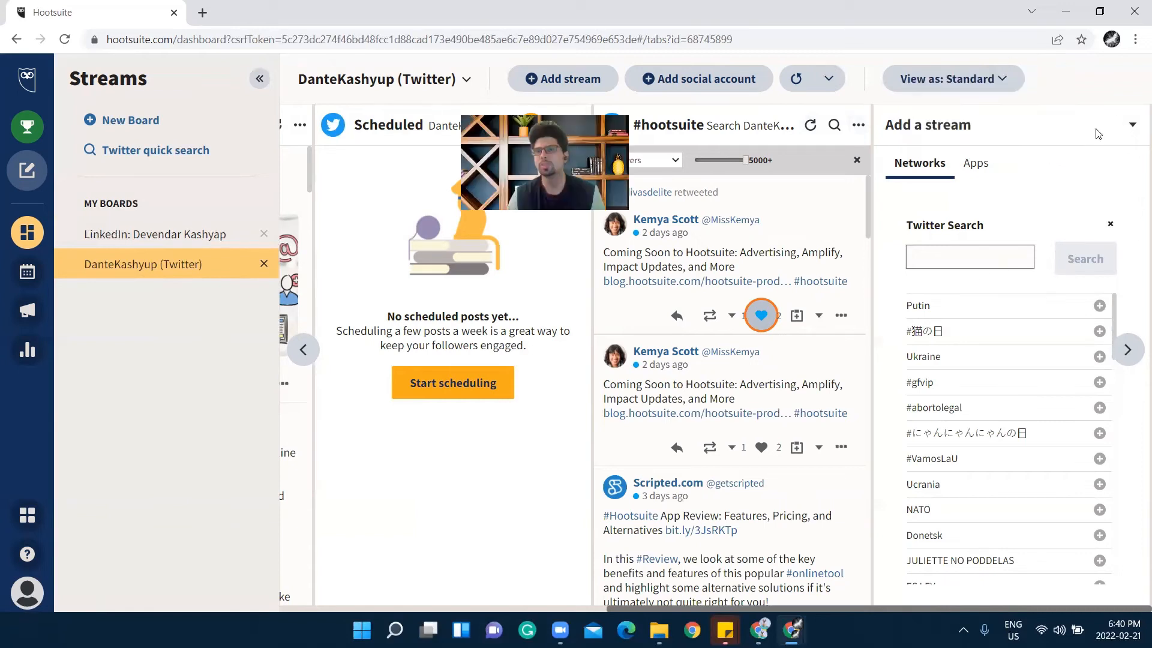
{"action": "left_click", "coordinate": [1132, 125]}
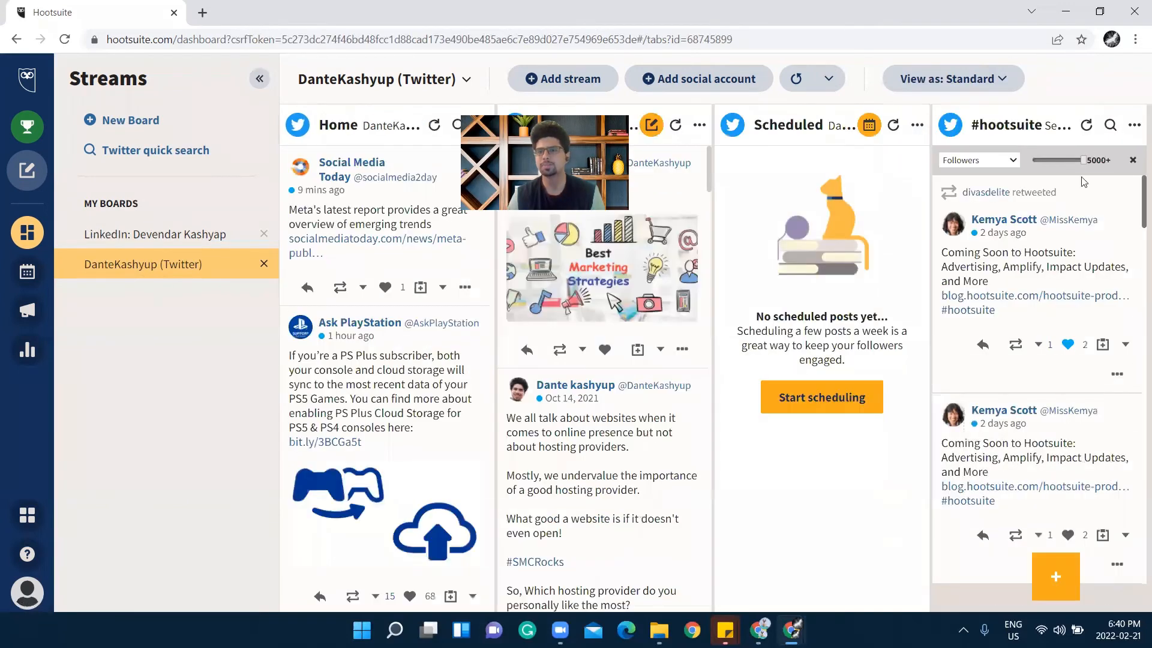
Delete the Scheduled and #hootsuite columns, keeping Home and My Tweets, then open the LinkedIn board
{"action": "left_click", "coordinate": [917, 125]}
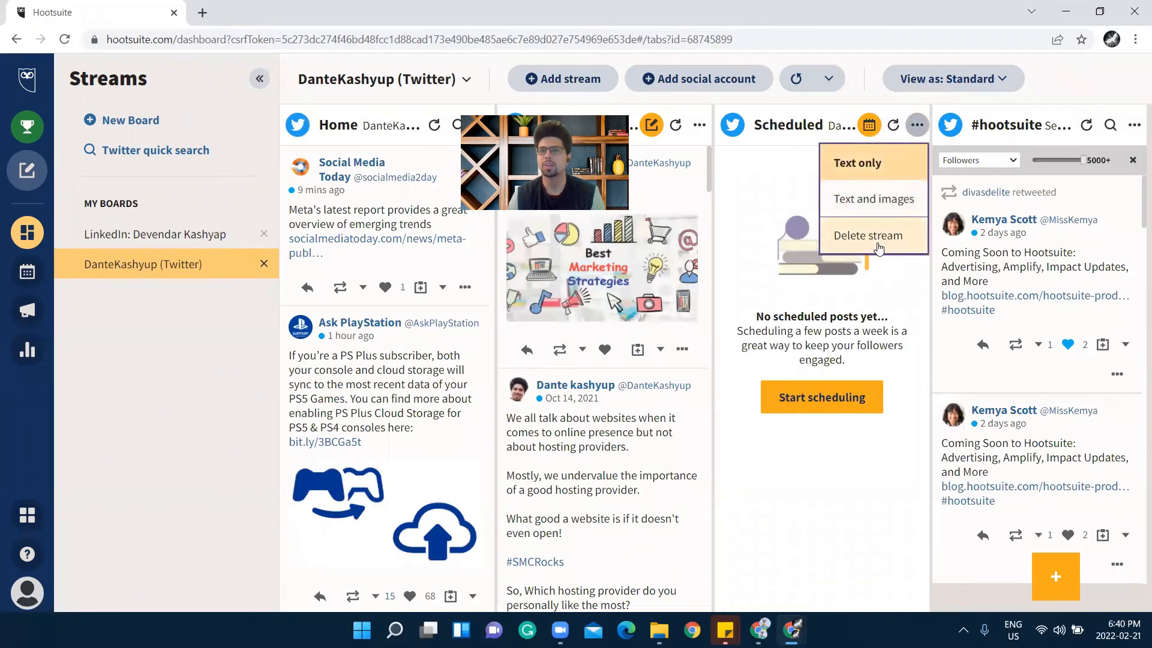
{"action": "left_click", "coordinate": [868, 234]}
{"action": "left_click", "coordinate": [1136, 125]}
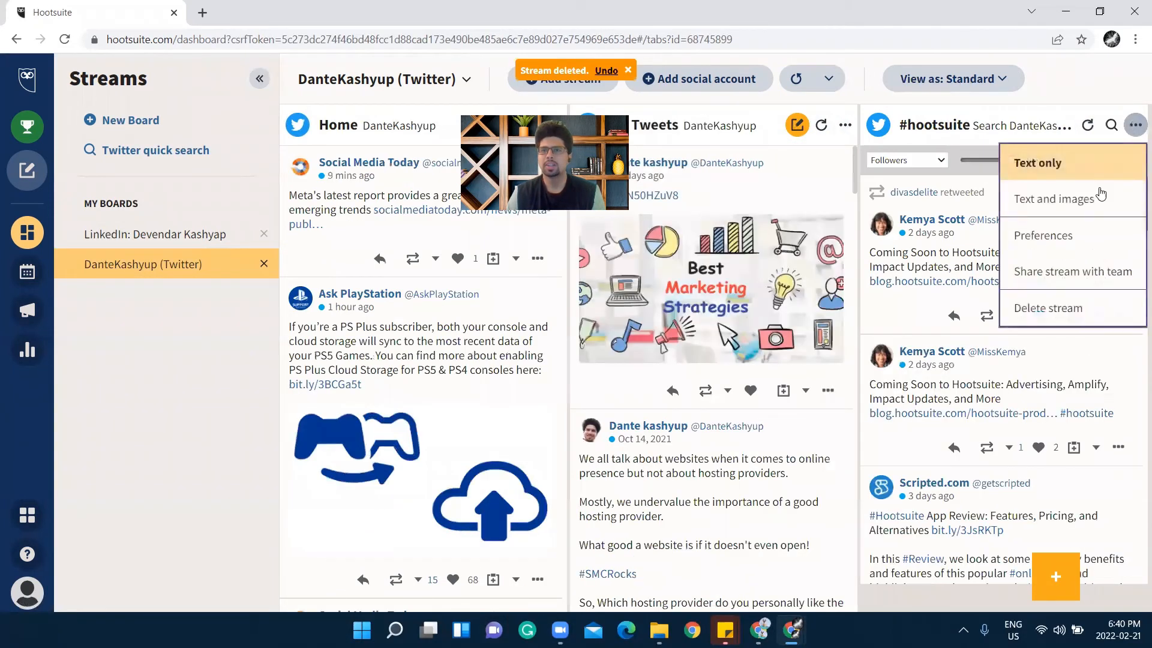
{"action": "left_click", "coordinate": [1055, 308]}
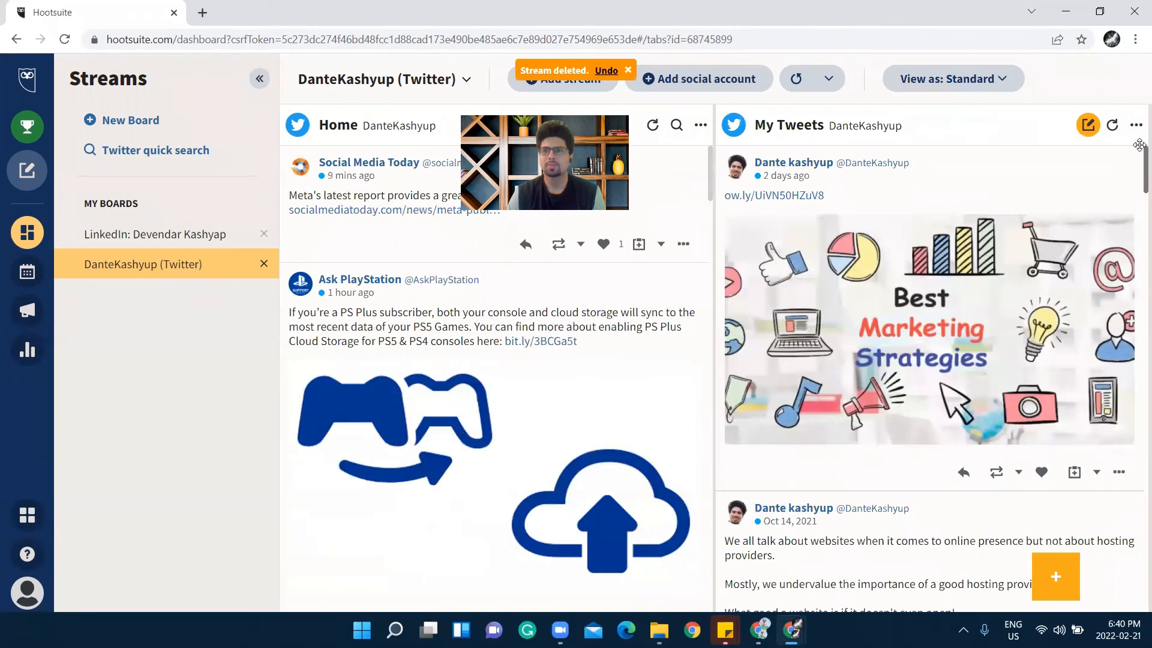
{"action": "left_click", "coordinate": [159, 235]}
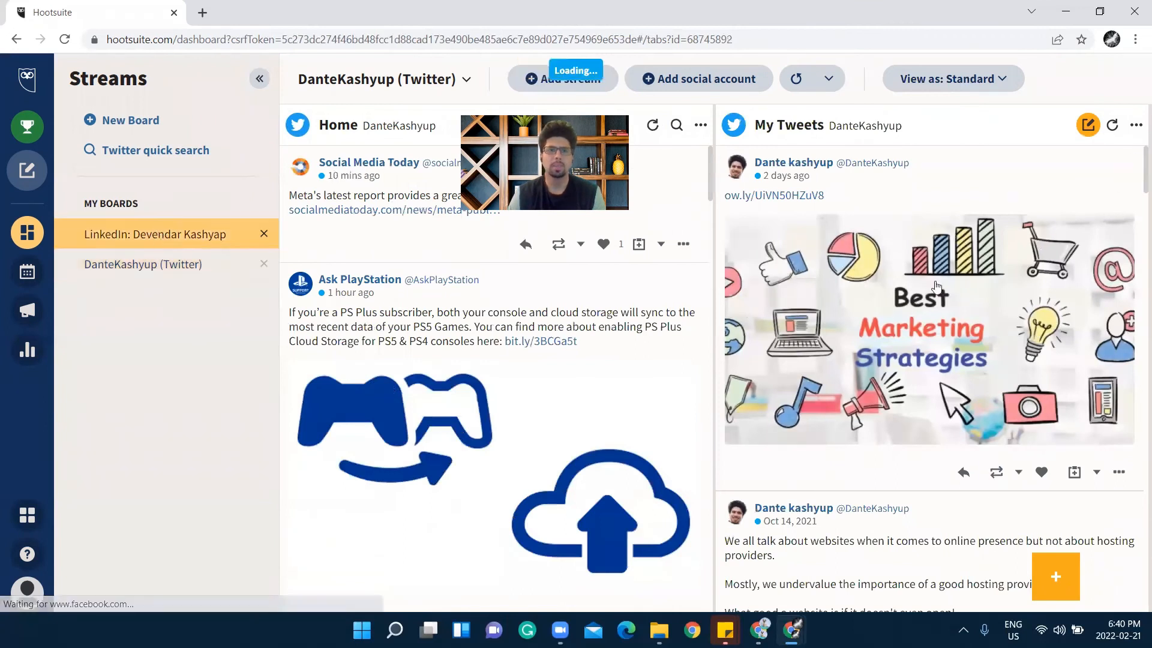
{"action": "scroll", "coordinate": [990, 362], "scroll_direction": "down", "scroll_amount": 2}
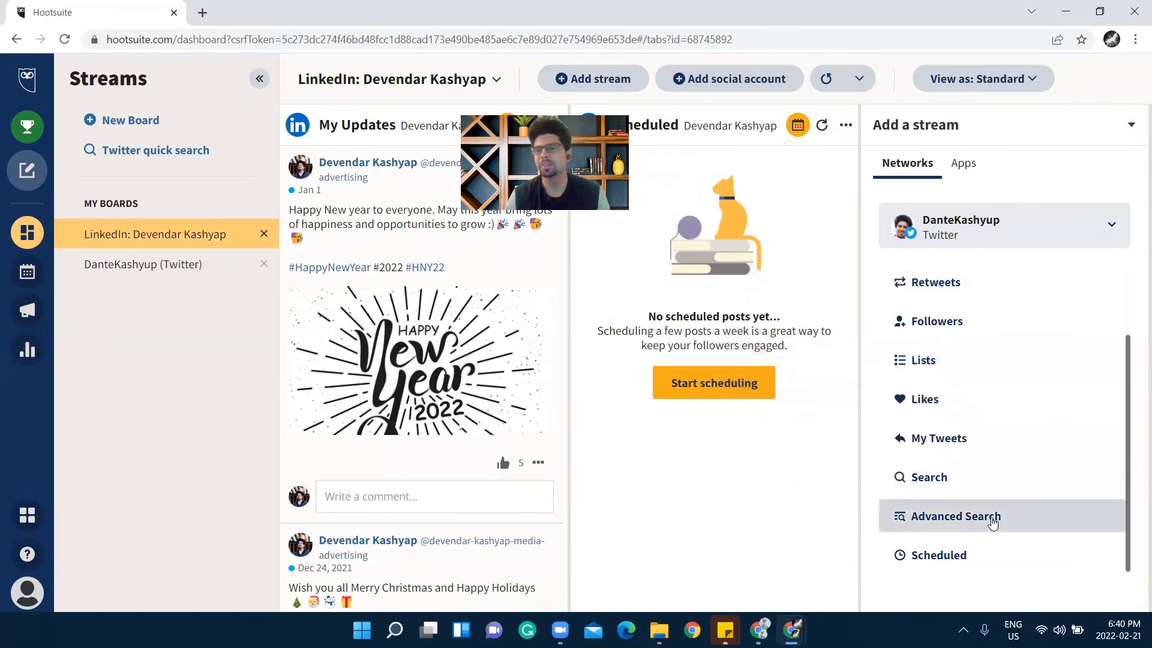
Preview the Advanced Search stream options, then open the Publisher planner for Feb 20–26, 2022
{"action": "left_click", "coordinate": [976, 517]}
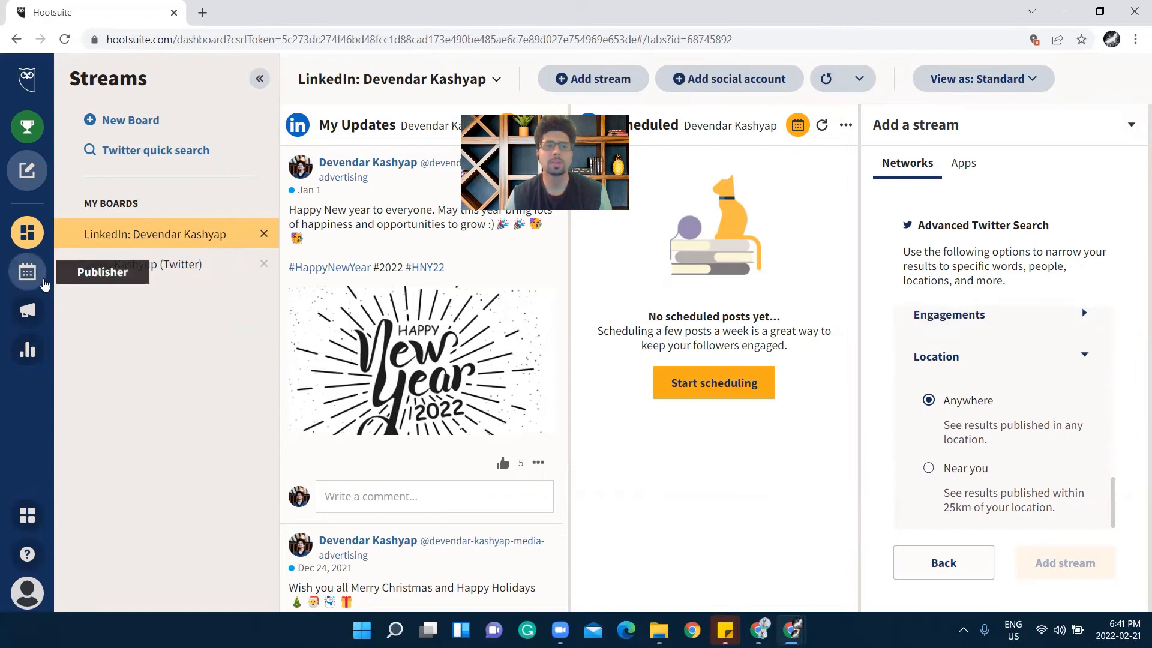
{"action": "left_click", "coordinate": [27, 273]}
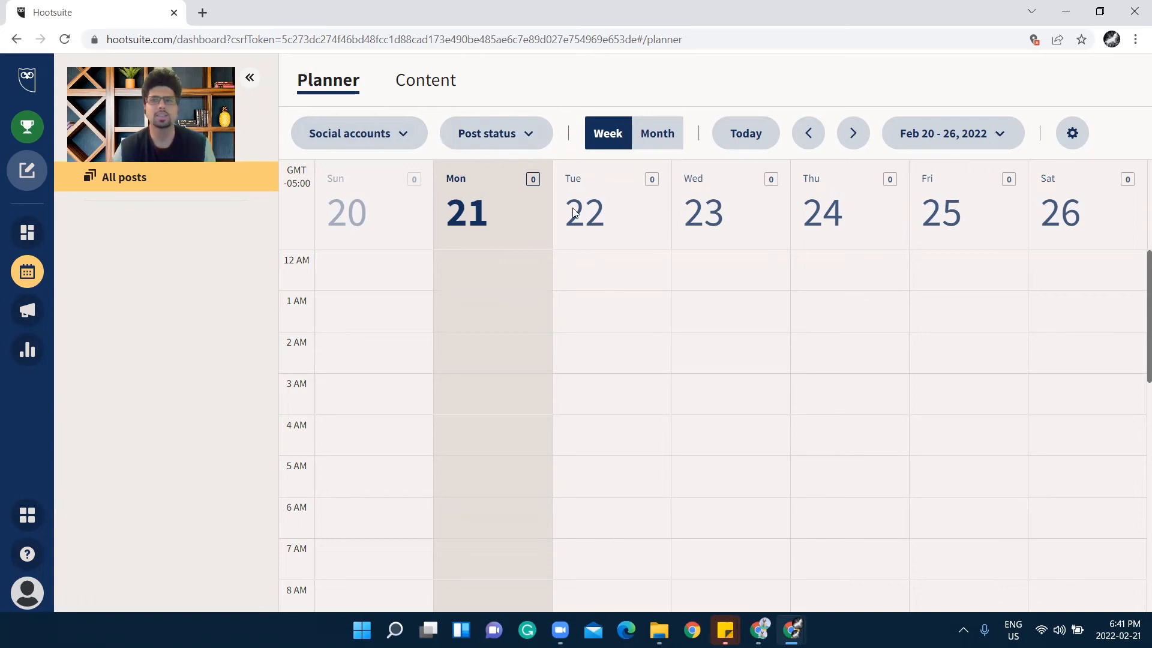
Switch the planner to the February 2022 month view, then return to the LinkedIn board's streams
{"action": "scroll", "coordinate": [932, 308], "scroll_direction": "down", "scroll_amount": 10}
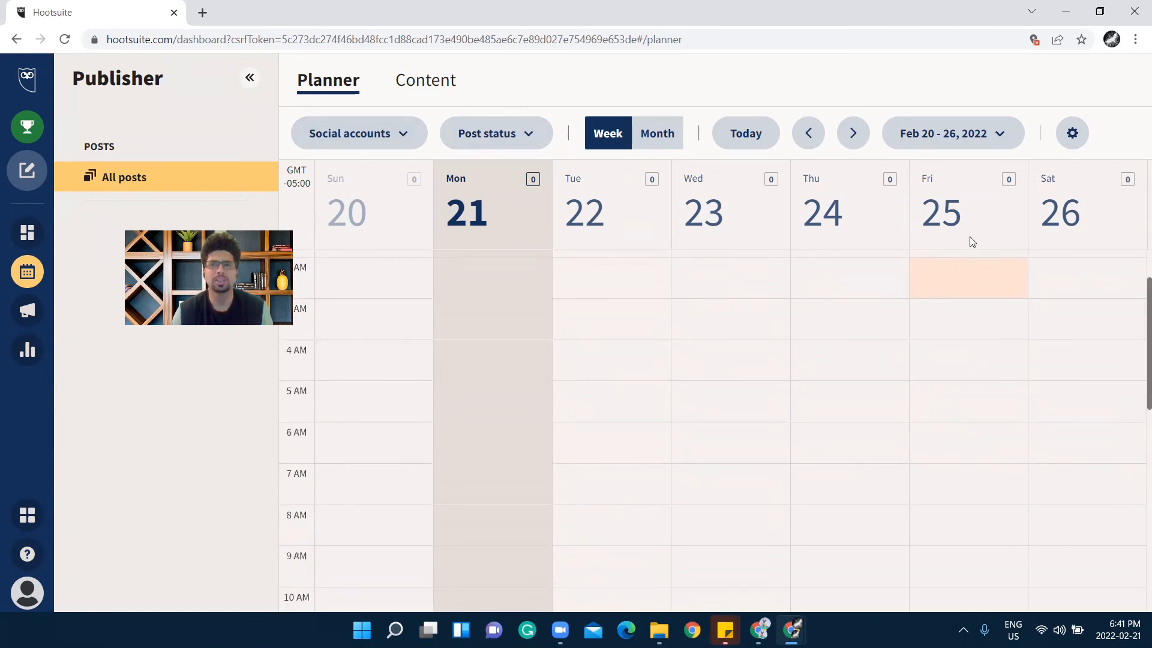
{"action": "left_click", "coordinate": [977, 148]}
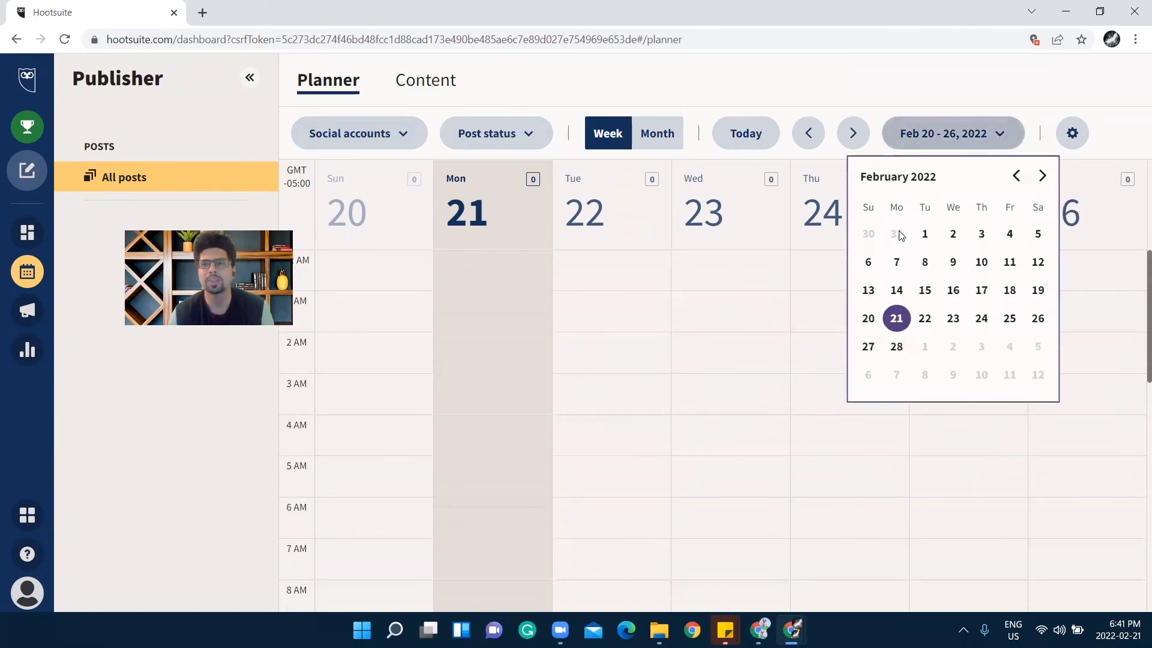
{"action": "left_click", "coordinate": [924, 233]}
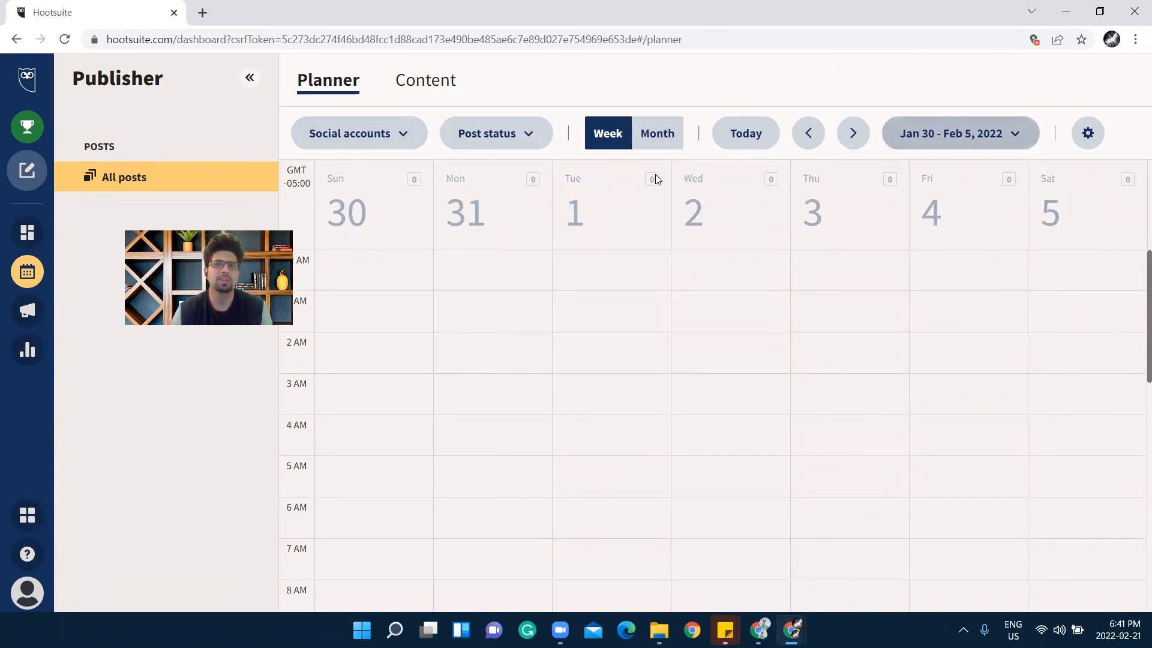
{"action": "left_click", "coordinate": [660, 135]}
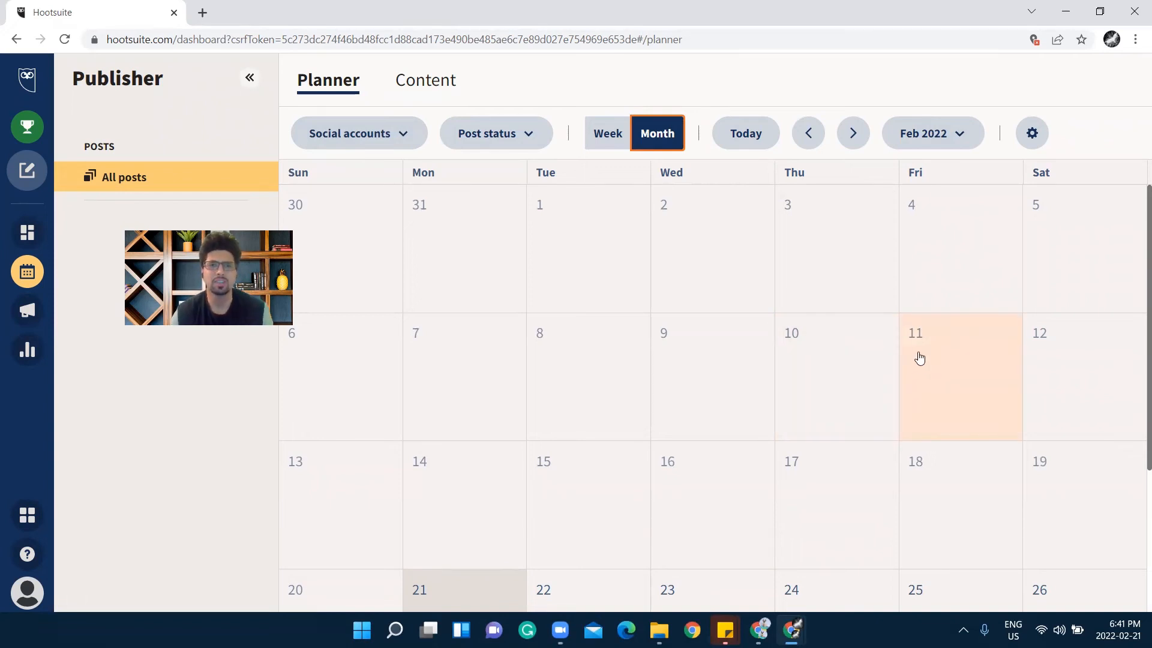
{"action": "left_click", "coordinate": [27, 232]}
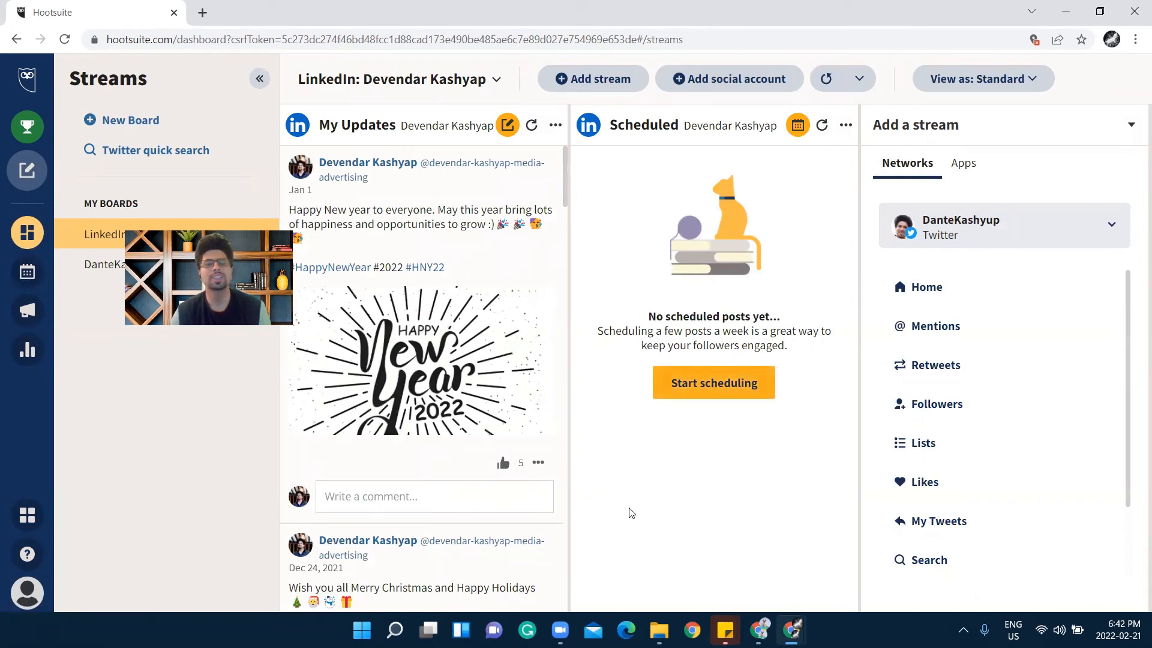
Start a new post to both Twitter and LinkedIn accounts with text about LinkedIn's Creditability option
{"action": "left_click", "coordinate": [725, 383]}
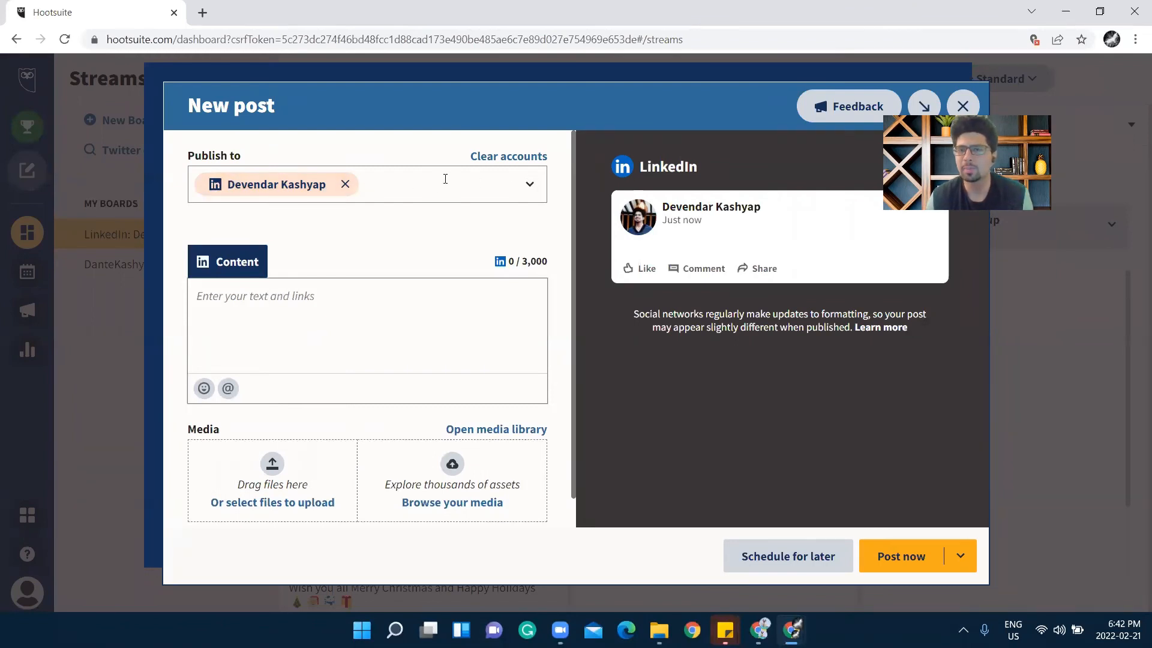
{"action": "left_click", "coordinate": [529, 186]}
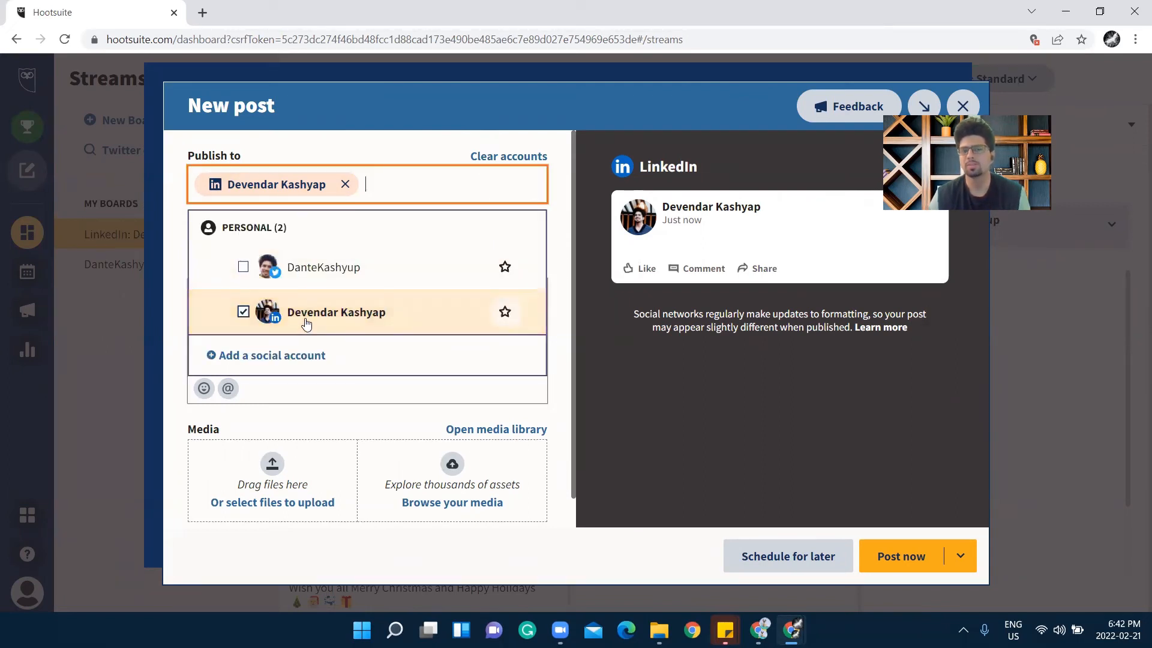
{"action": "left_click", "coordinate": [243, 268]}
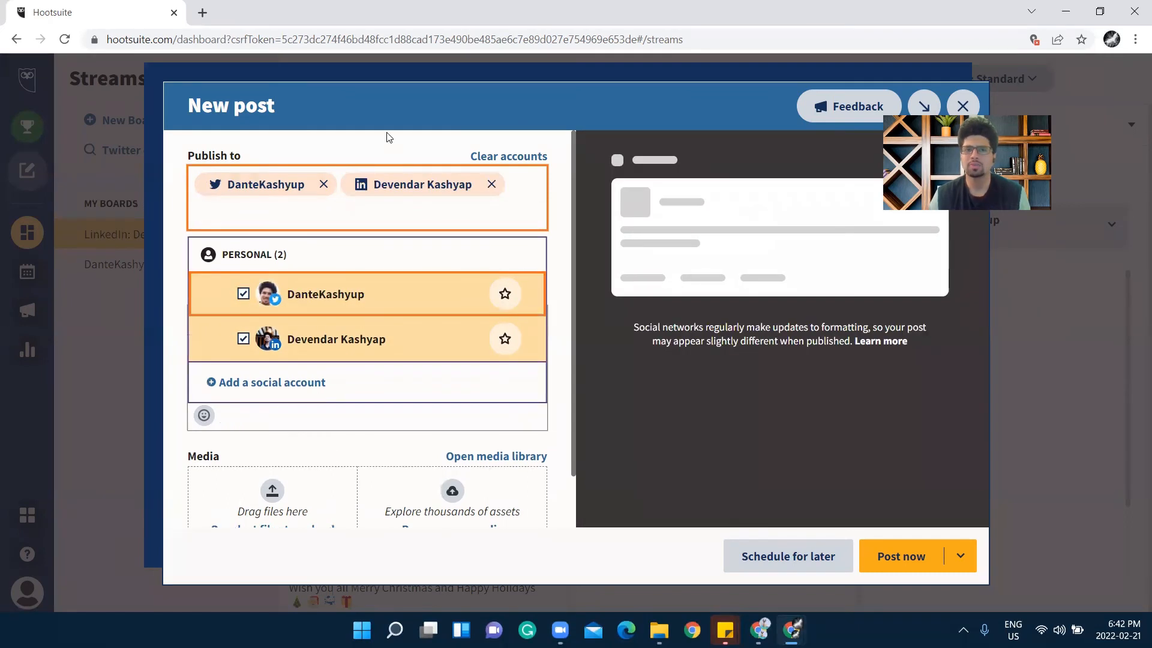
{"action": "left_click", "coordinate": [387, 137]}
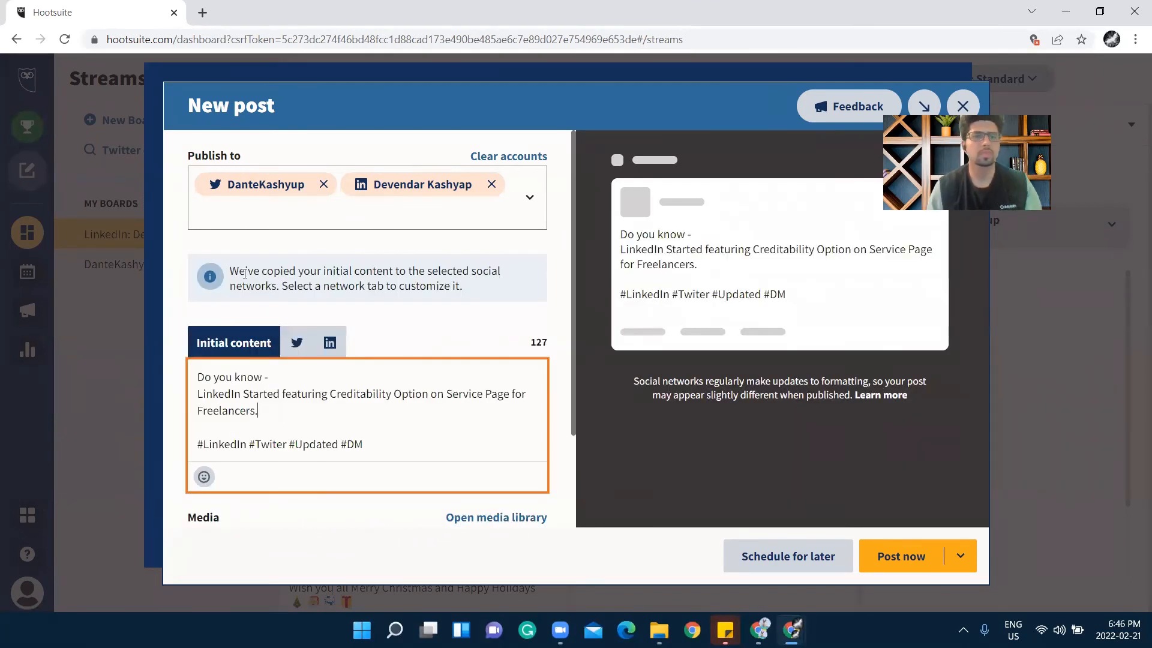
{"action": "scroll", "coordinate": [386, 444], "scroll_direction": "down", "scroll_amount": 3}
{"action": "scroll", "coordinate": [306, 393], "scroll_direction": "up", "scroll_amount": 3}
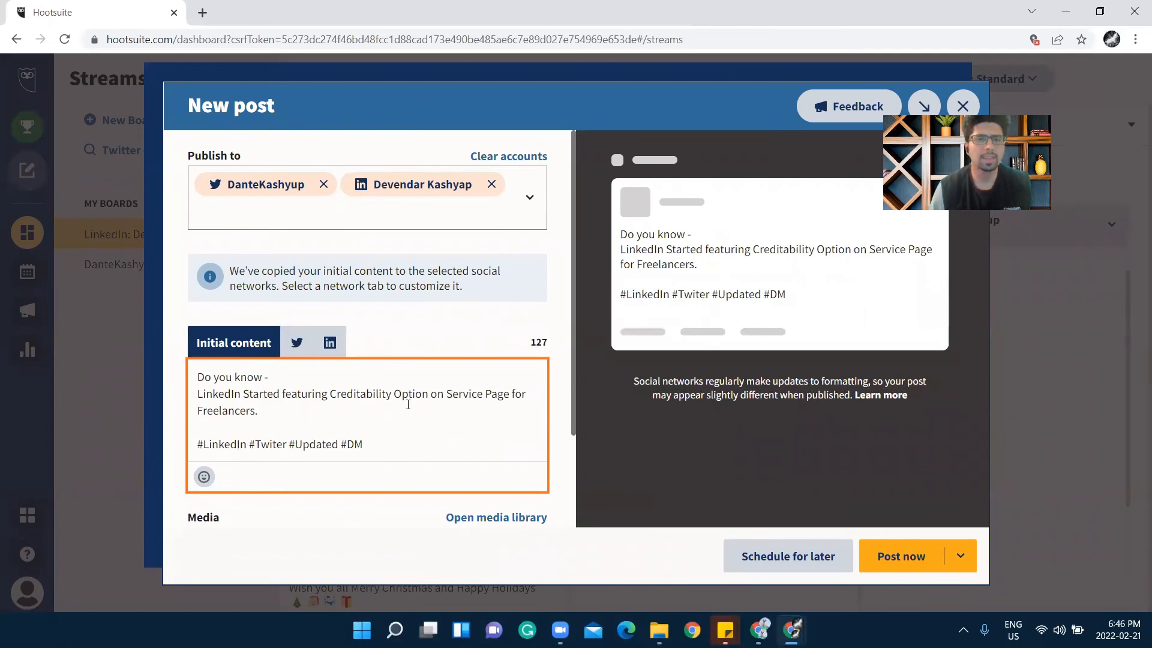
{"action": "scroll", "coordinate": [408, 405], "scroll_direction": "down", "scroll_amount": 2}
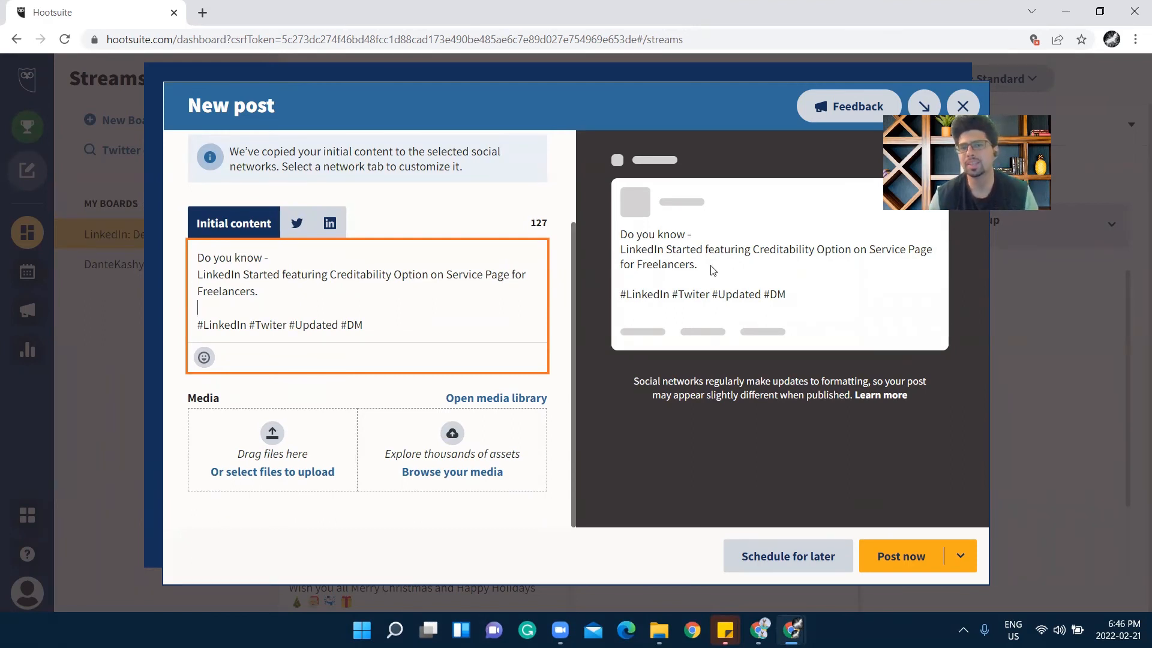
Check the post's Twitter and LinkedIn previews and look over the extra posting options
{"action": "left_click", "coordinate": [299, 225]}
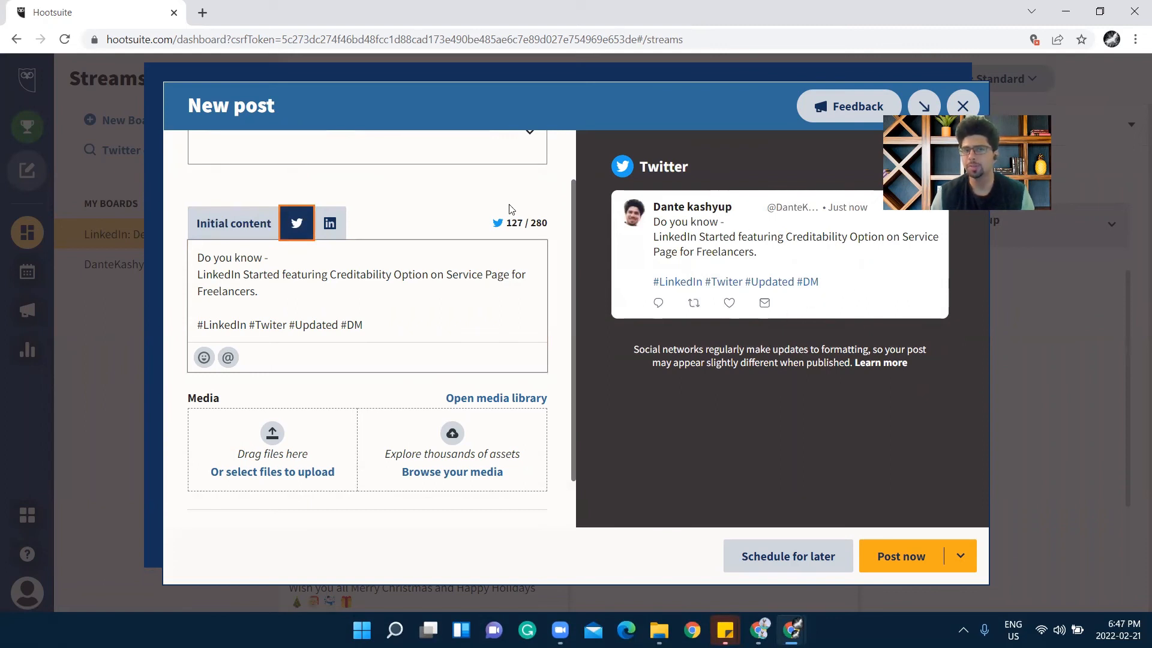
{"action": "left_click", "coordinate": [330, 226]}
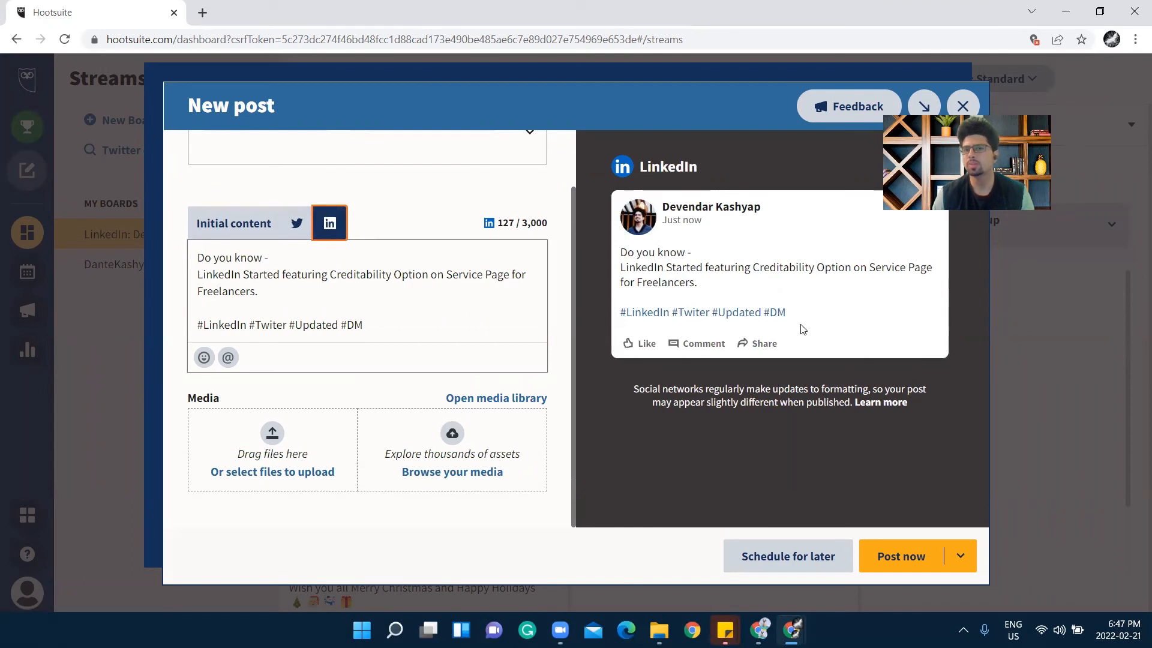
{"action": "scroll", "coordinate": [448, 300], "scroll_direction": "up", "scroll_amount": 1}
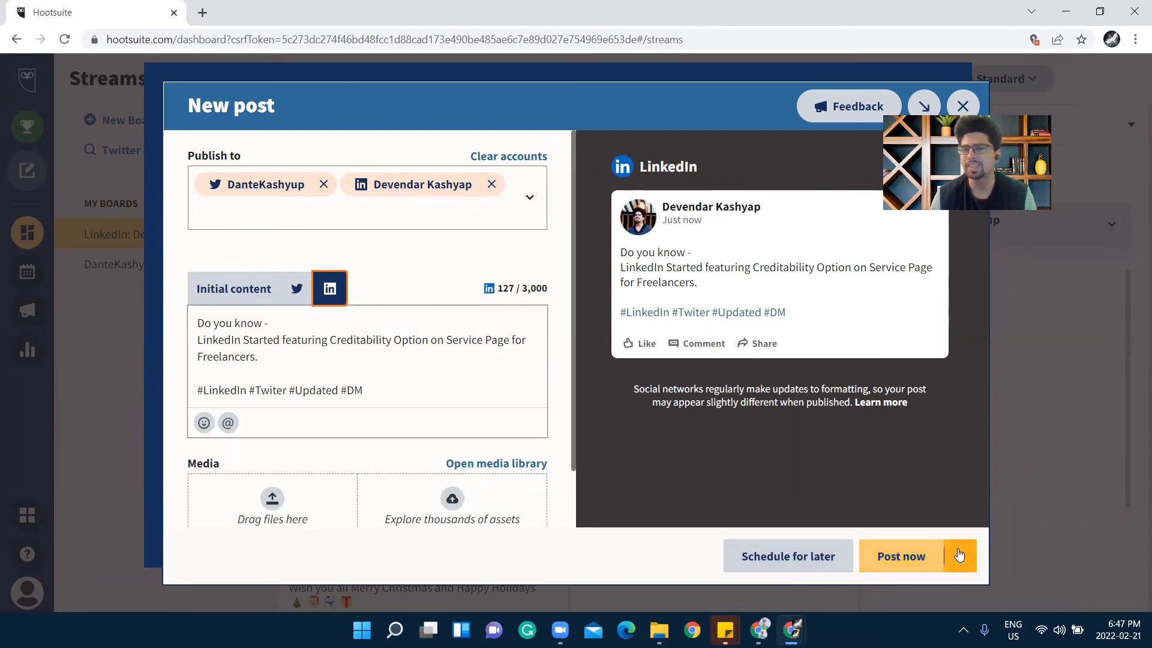
{"action": "left_click", "coordinate": [958, 554]}
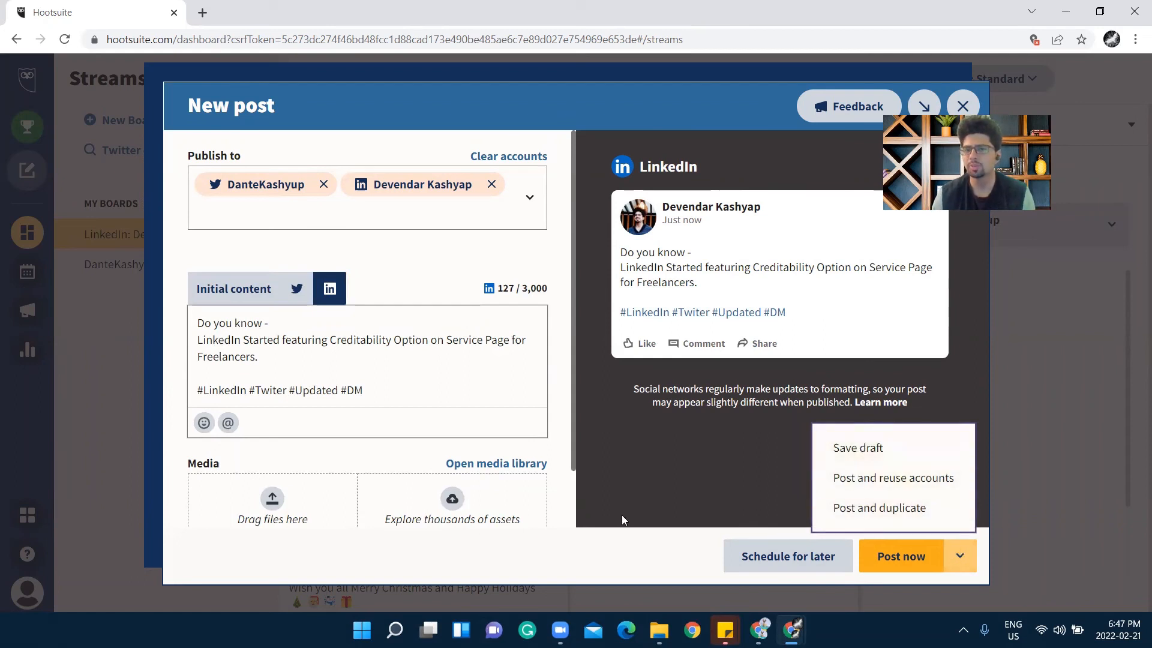
{"action": "left_click", "coordinate": [686, 494]}
Schedule the post for later at 7:00 PM on Monday, Feb 21, for both accounts
{"action": "left_click", "coordinate": [786, 569]}
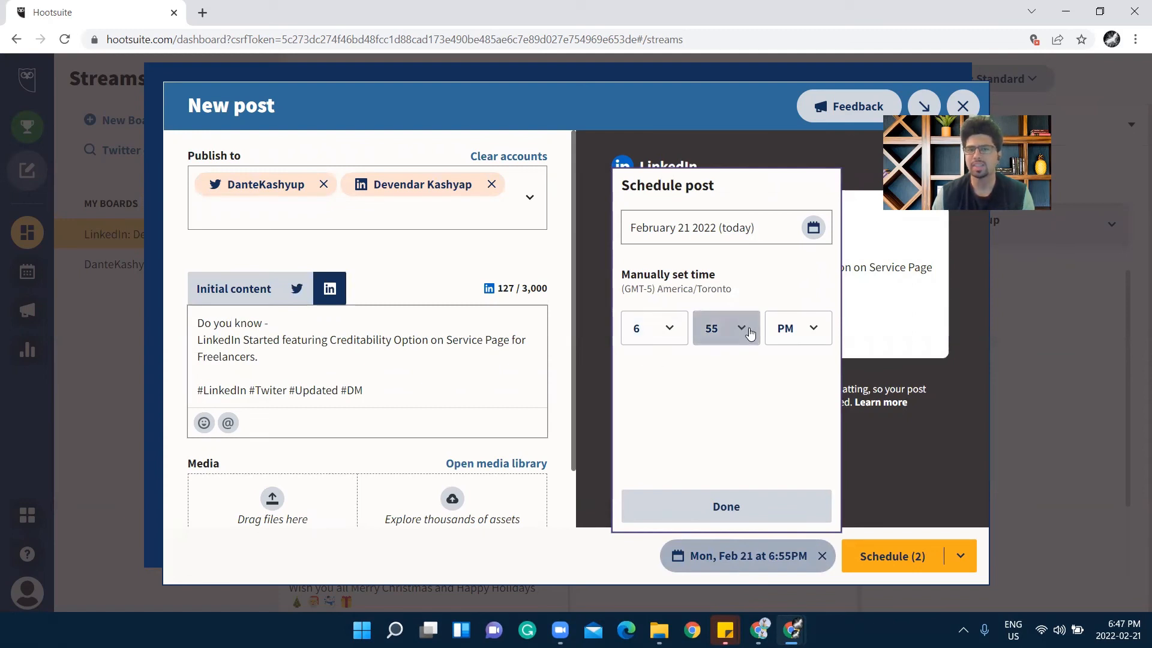
{"action": "left_click", "coordinate": [663, 329]}
{"action": "scroll", "coordinate": [654, 455], "scroll_direction": "down", "scroll_amount": 1}
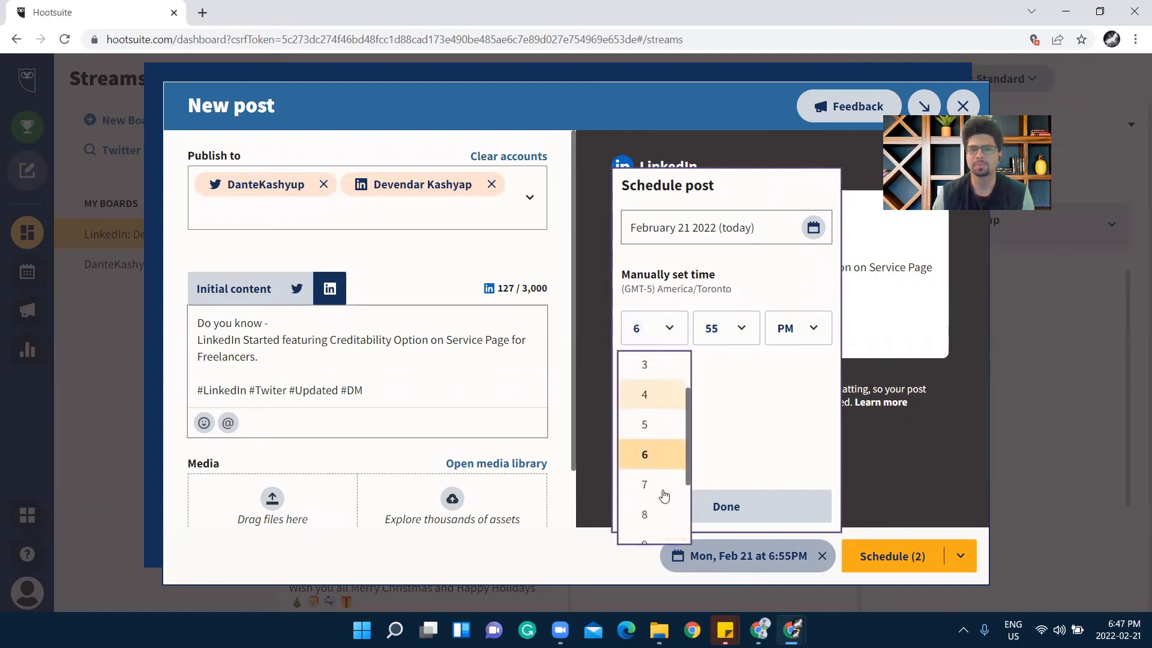
{"action": "left_click", "coordinate": [645, 480]}
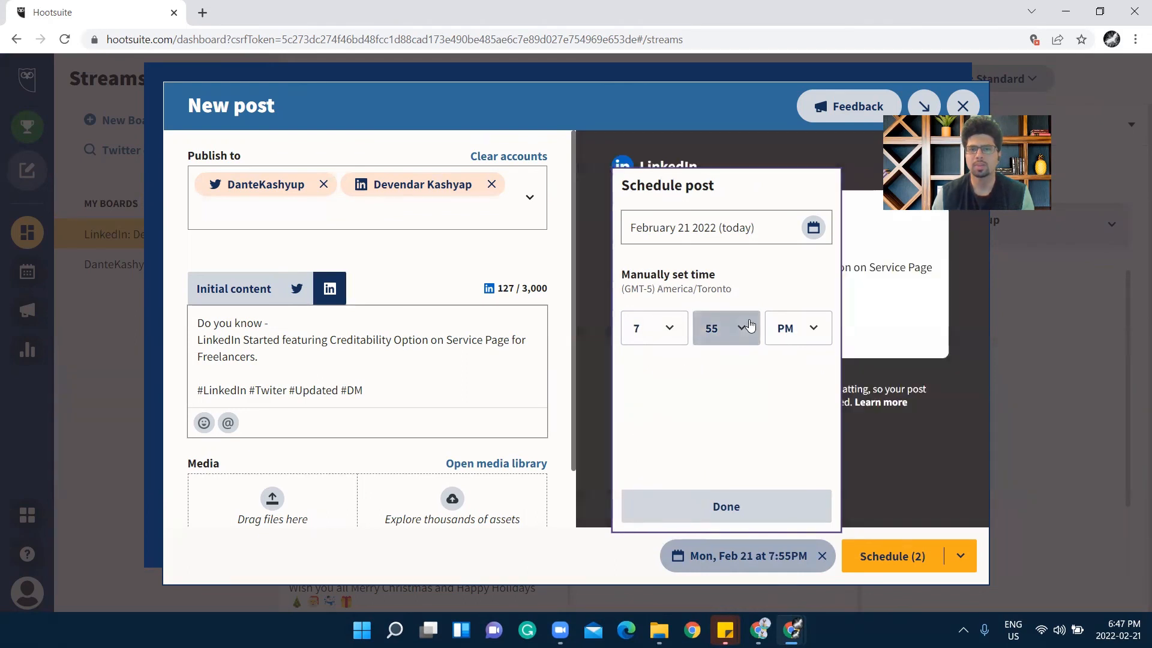
{"action": "left_click", "coordinate": [735, 328]}
{"action": "left_click", "coordinate": [733, 379]}
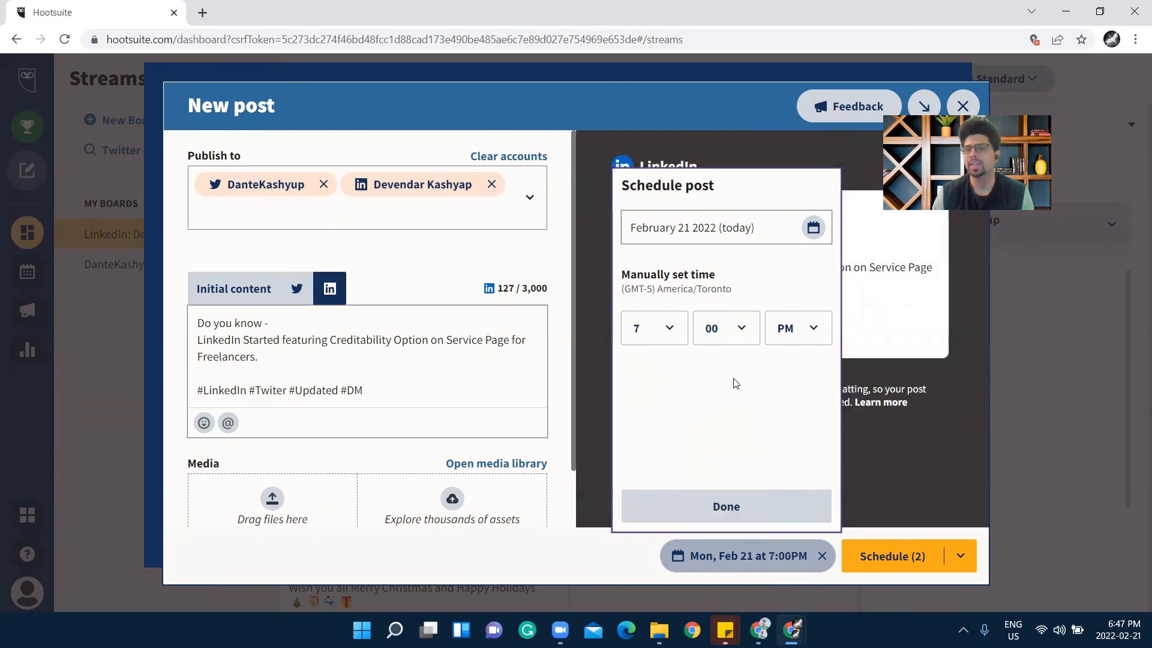
{"action": "left_click", "coordinate": [757, 505]}
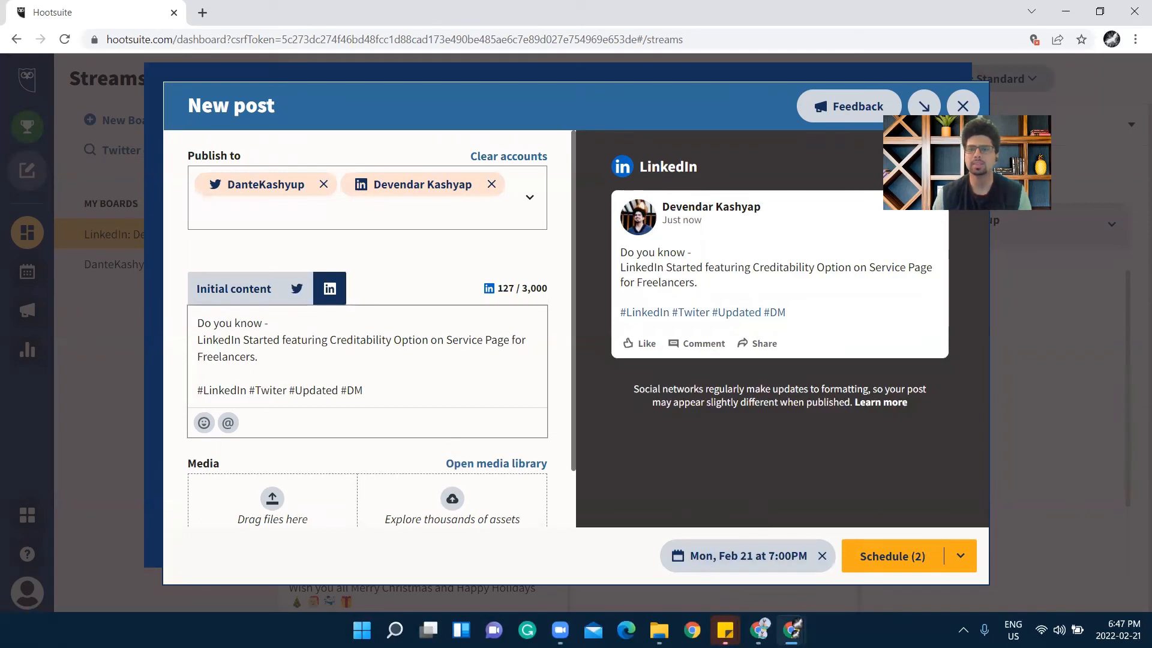
{"action": "left_click", "coordinate": [882, 560]}
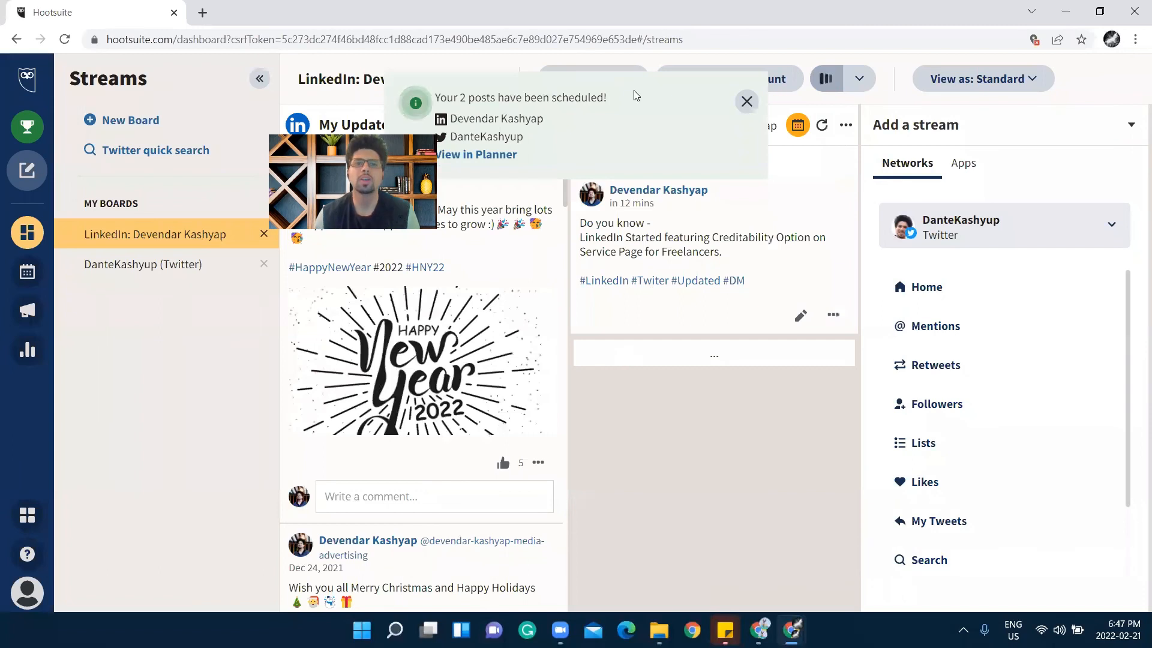
Dismiss the 'Your 2 posts have been scheduled!' toast and open the Planner calendar
{"action": "left_click", "coordinate": [747, 102]}
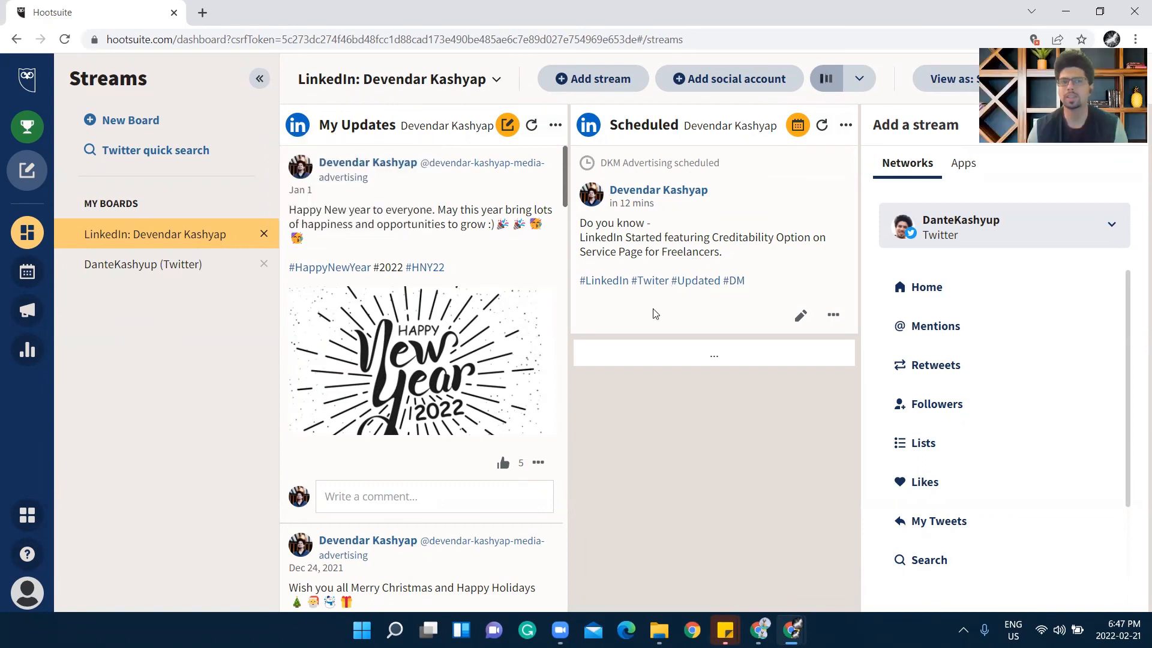
{"action": "left_click", "coordinate": [36, 275]}
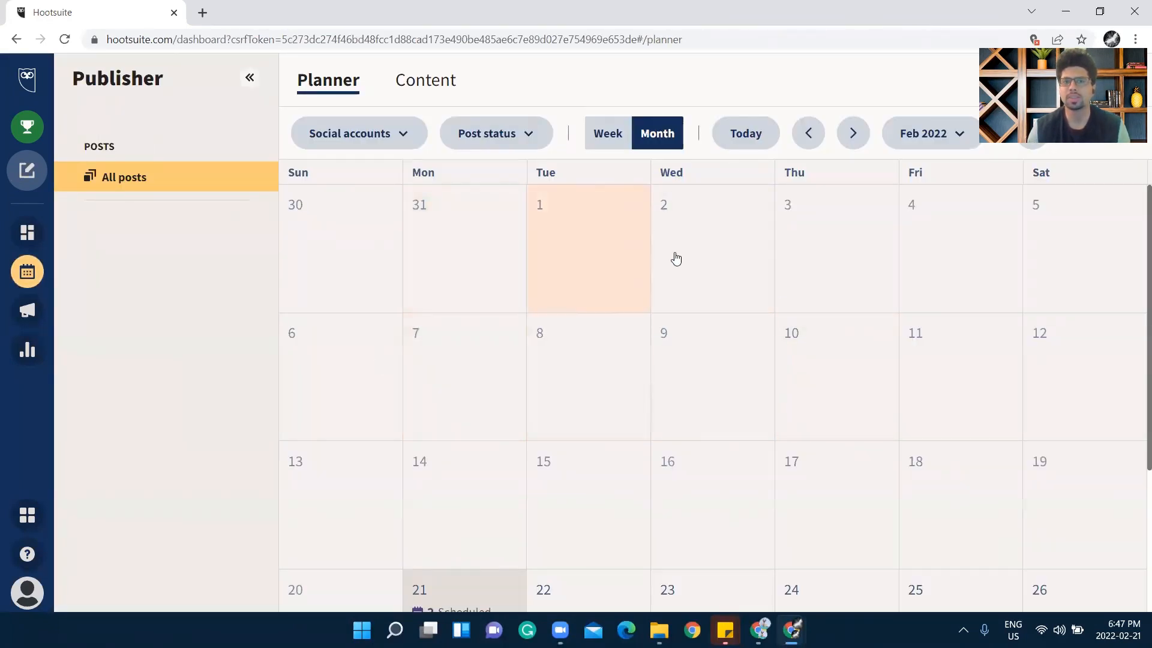
Review Feb 21's two 7:00 PM posts in the Planner and Content list, then return to Streams
{"action": "left_click", "coordinate": [937, 145]}
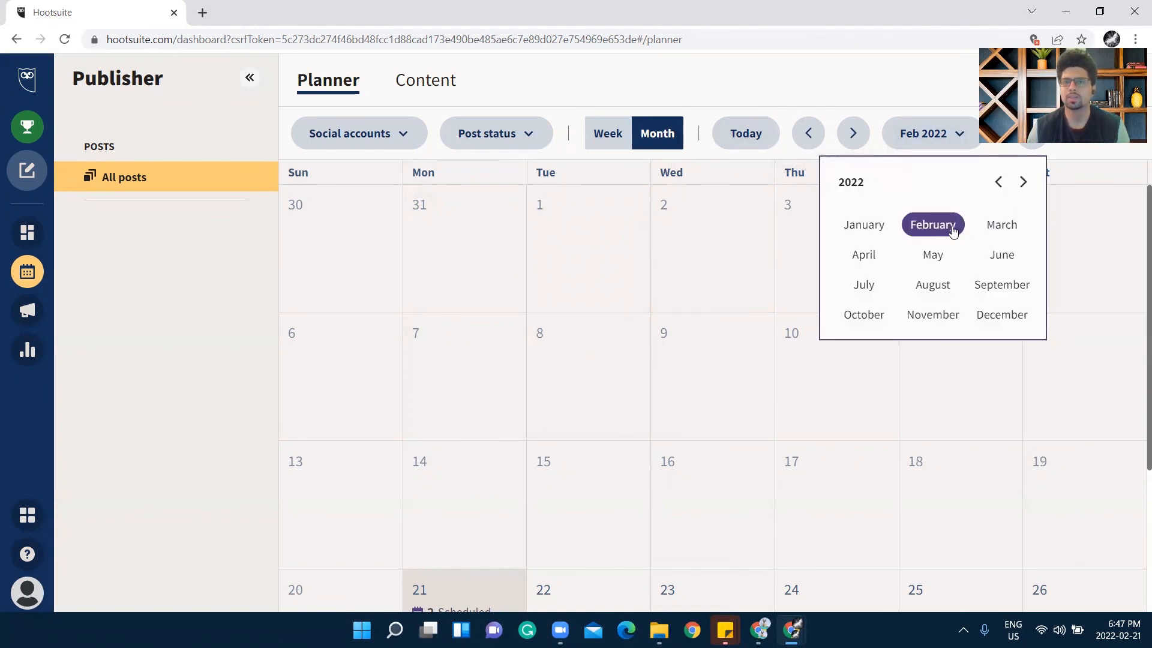
{"action": "scroll", "coordinate": [664, 263], "scroll_direction": "down", "scroll_amount": 3}
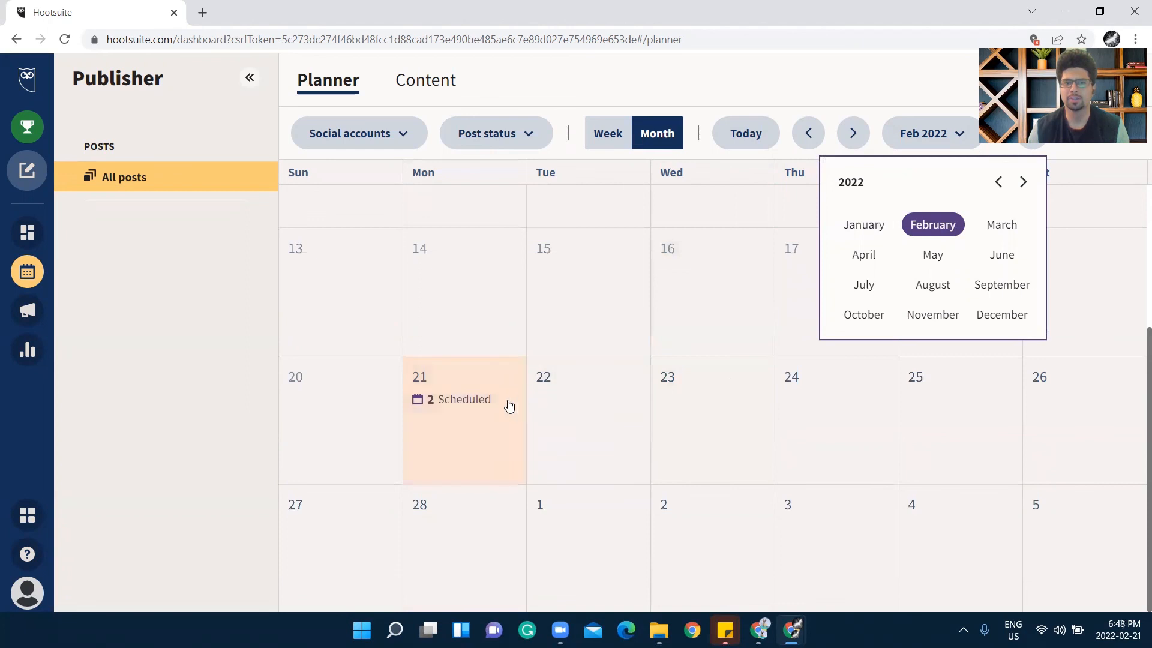
{"action": "left_click", "coordinate": [486, 418]}
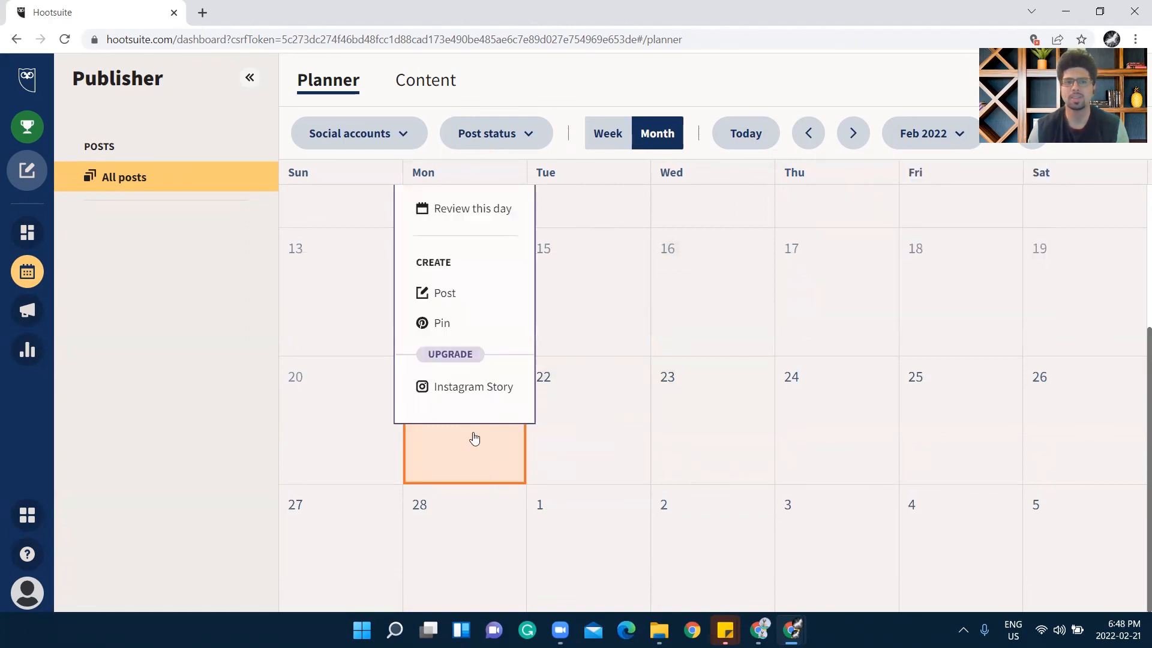
{"action": "left_click", "coordinate": [478, 217]}
{"action": "scroll", "coordinate": [499, 379], "scroll_direction": "down", "scroll_amount": 6}
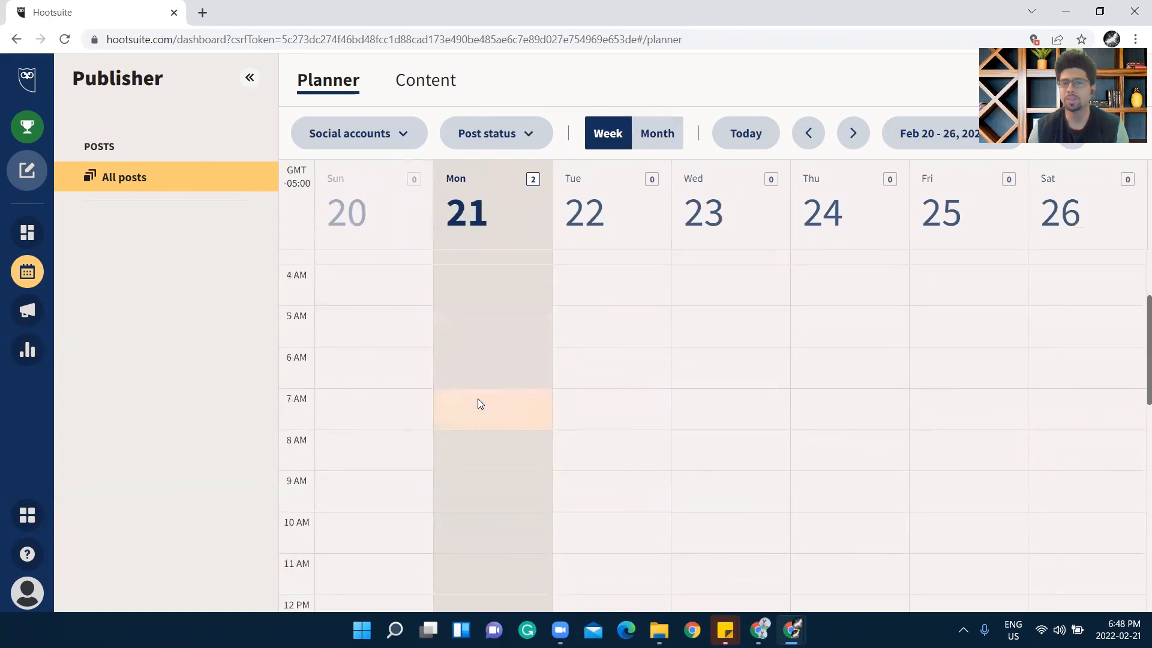
{"action": "scroll", "coordinate": [477, 395], "scroll_direction": "down", "scroll_amount": 5}
{"action": "scroll", "coordinate": [478, 391], "scroll_direction": "down", "scroll_amount": 3}
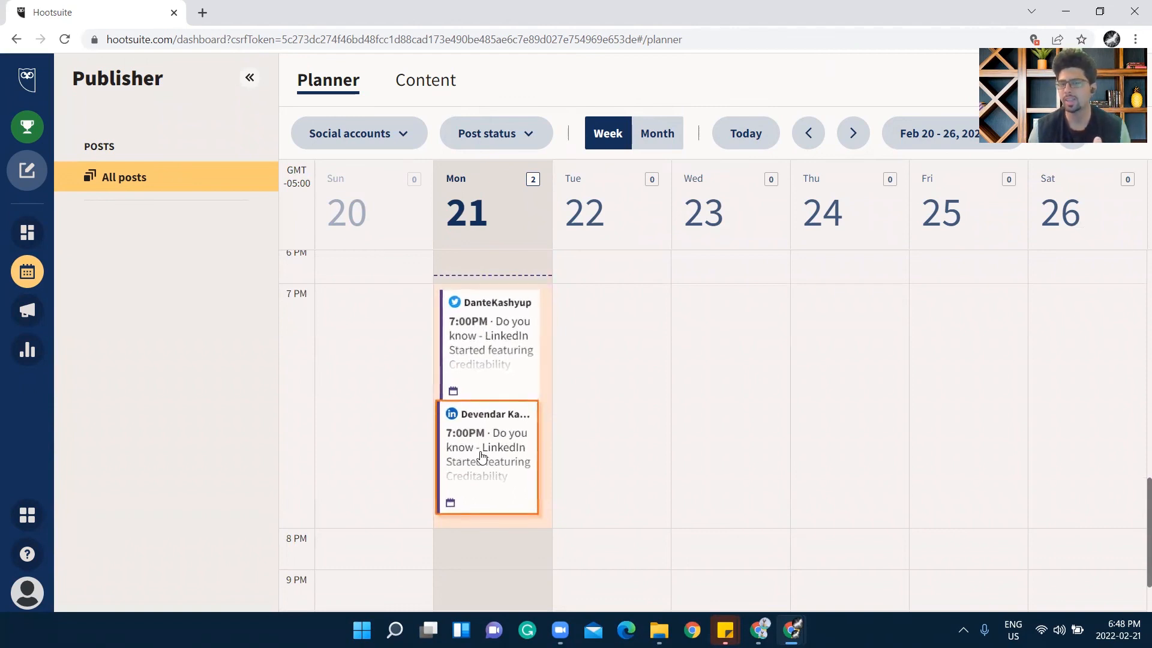
{"action": "scroll", "coordinate": [660, 360], "scroll_direction": "down", "scroll_amount": 2}
{"action": "scroll", "coordinate": [710, 359], "scroll_direction": "up", "scroll_amount": 4}
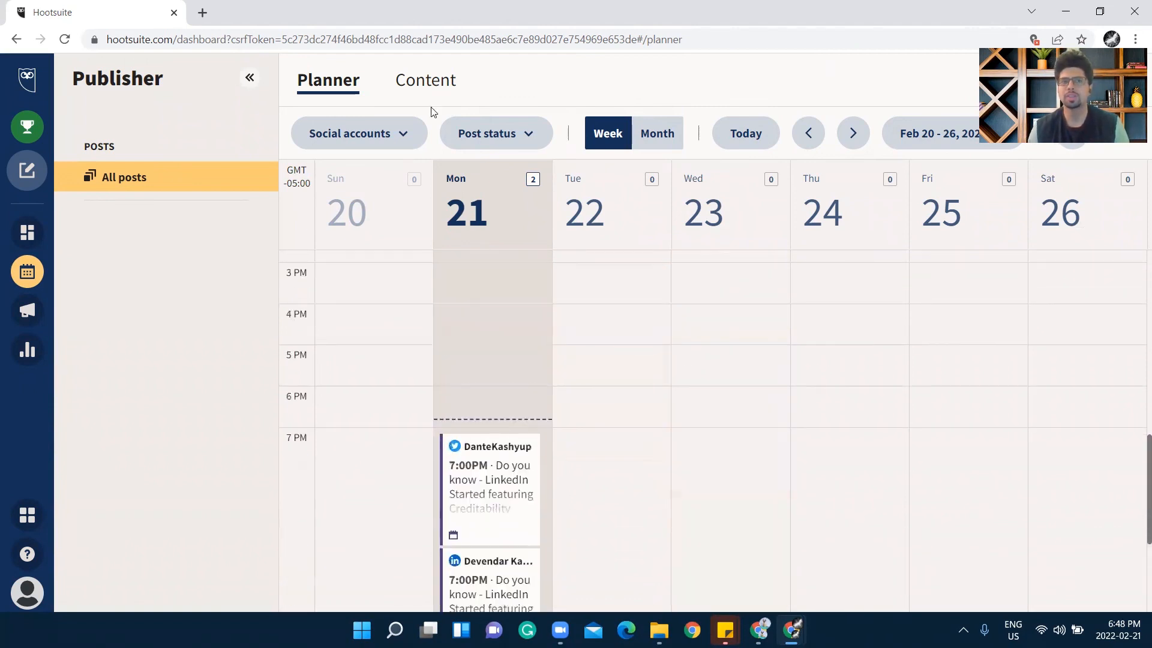
{"action": "left_click", "coordinate": [423, 82]}
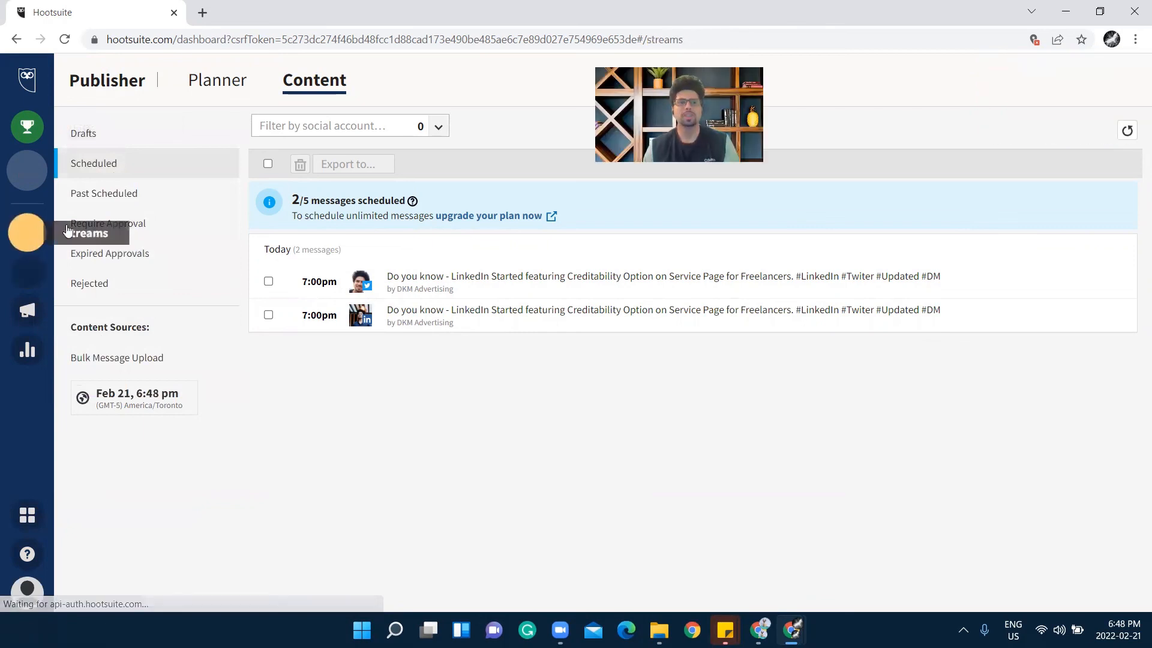
{"action": "left_click", "coordinate": [27, 232]}
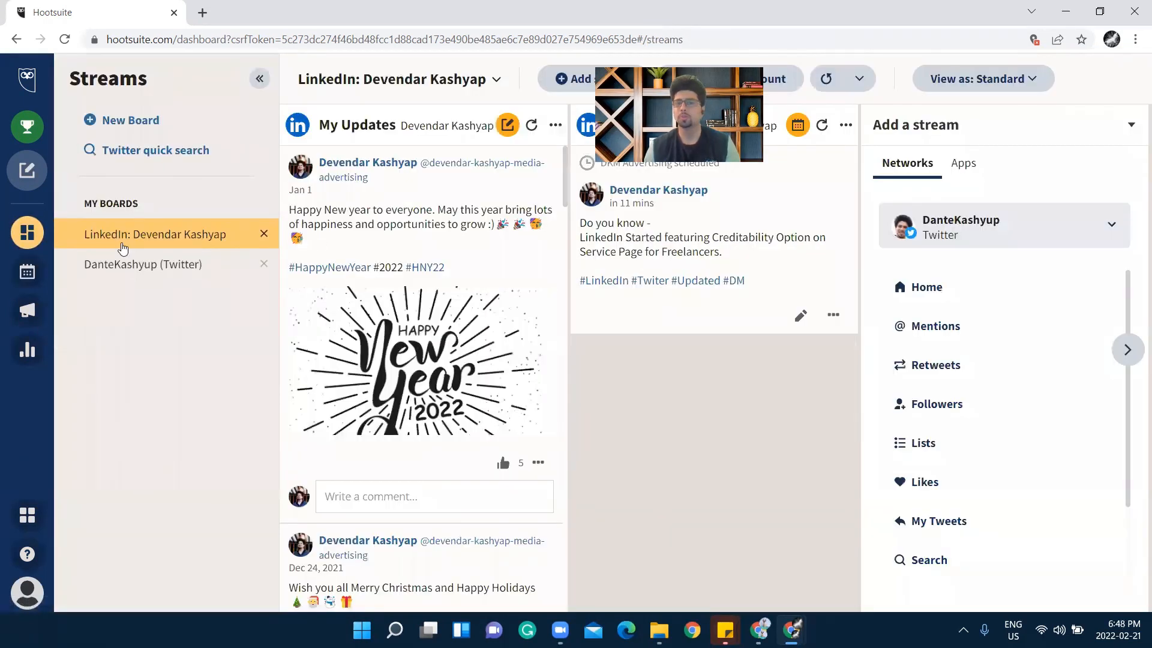